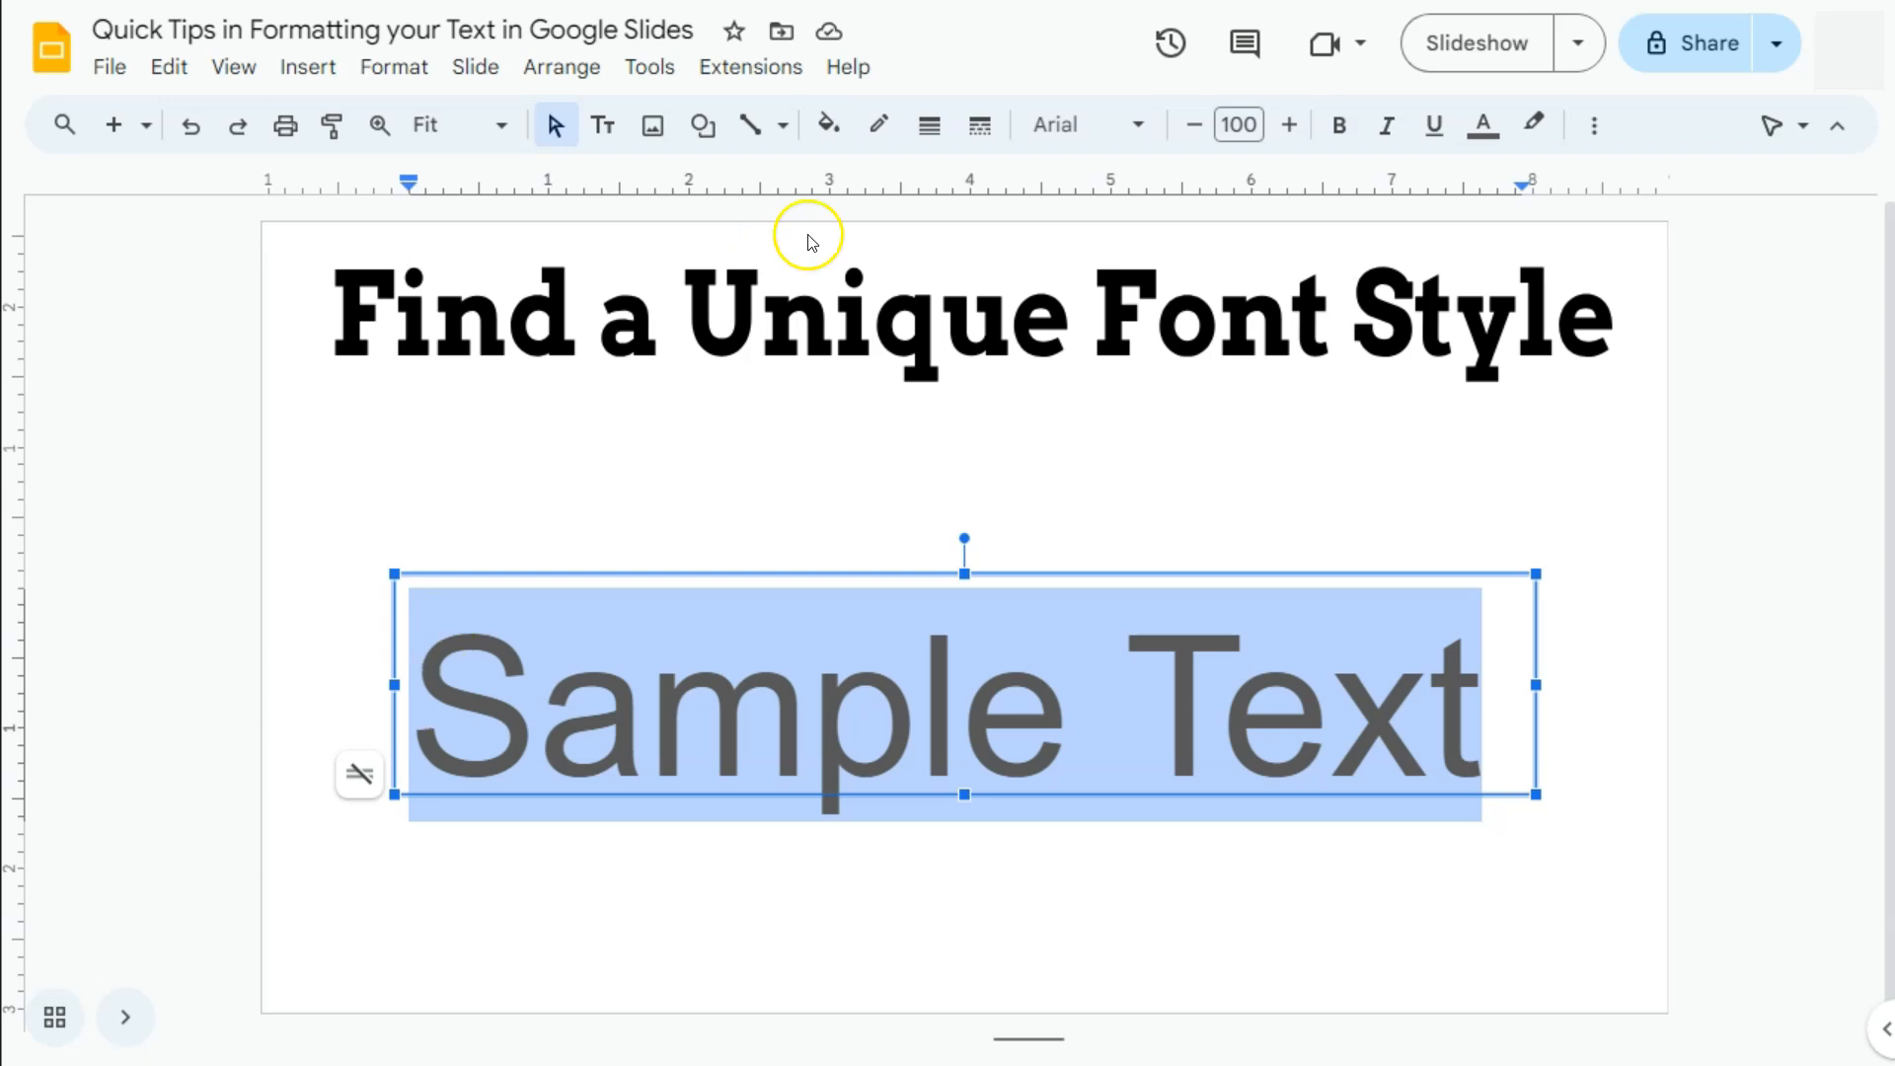
- Browse the available fonts for the selected "Sample Text"
{"action": "left_click", "coordinate": [1074, 126]}
{"action": "left_click", "coordinate": [1076, 127]}
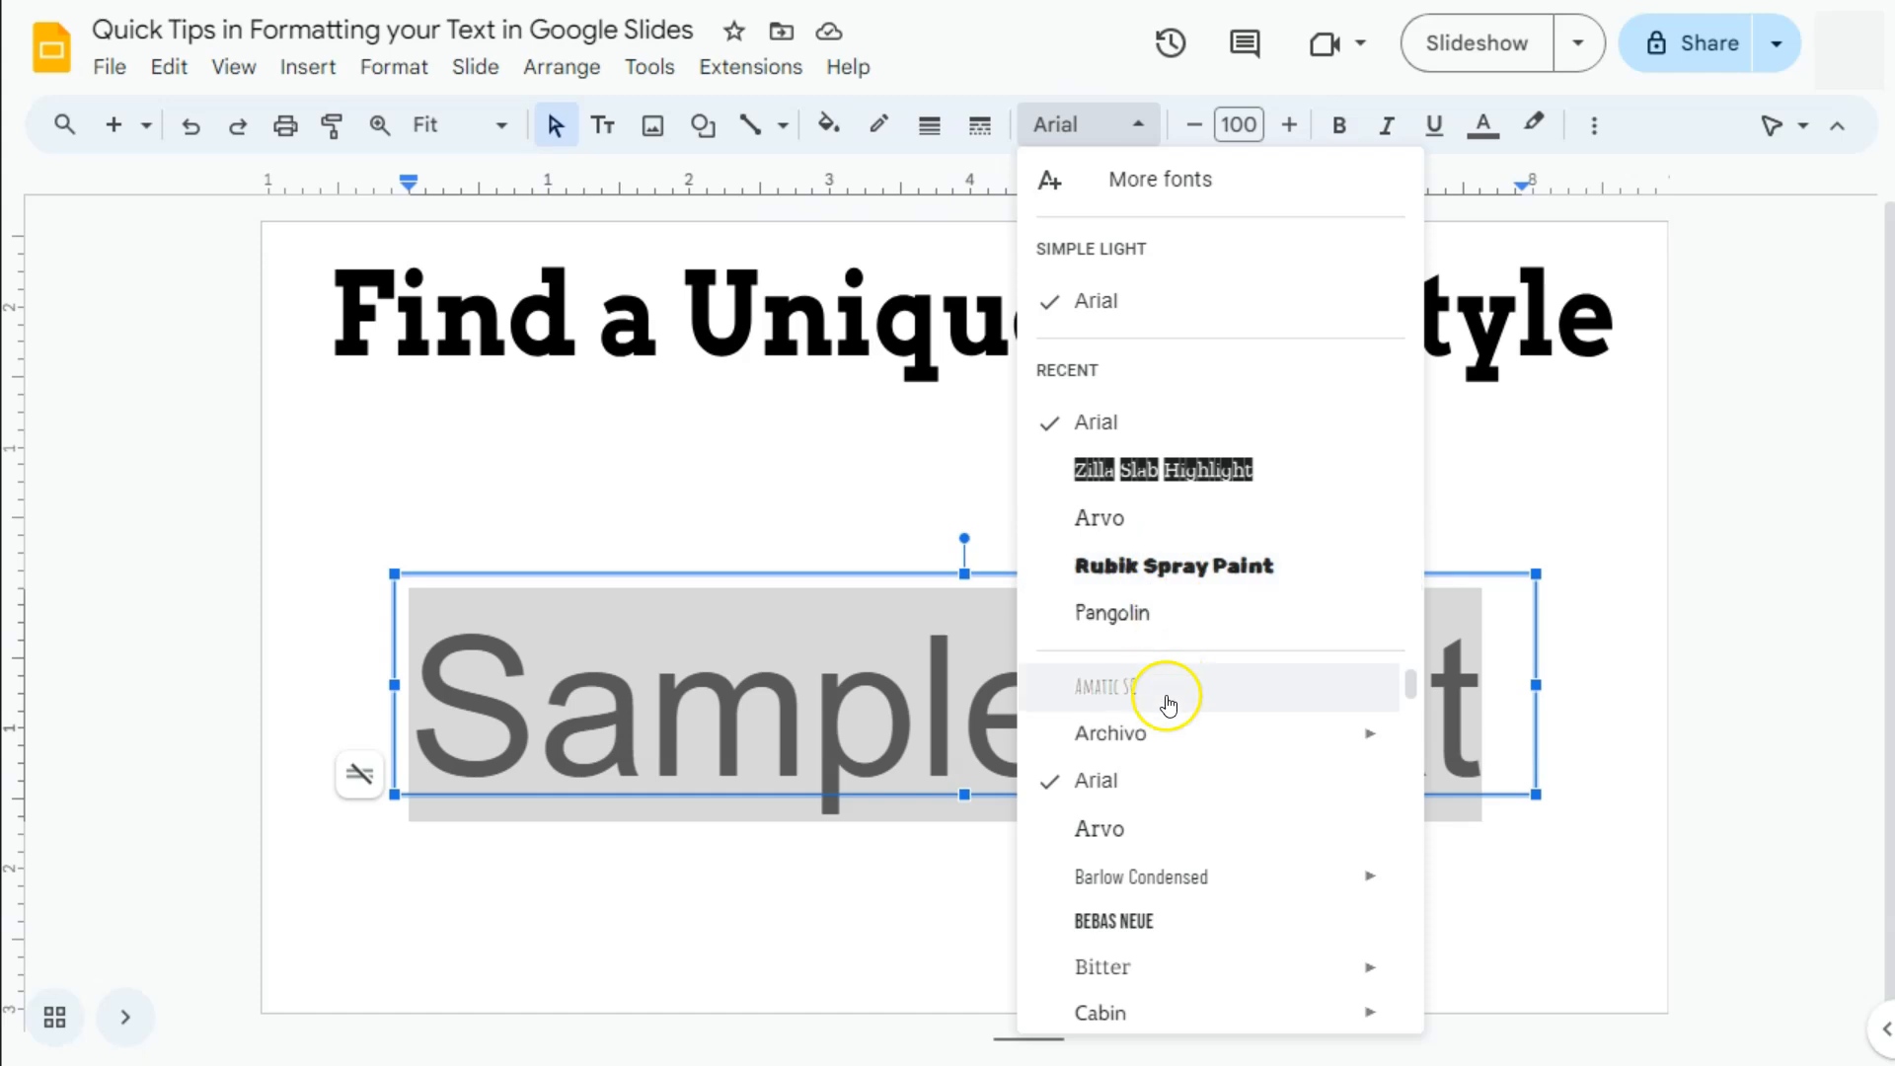
{"action": "scroll", "coordinate": [1175, 770], "scroll_direction": "down", "scroll_amount": 6}
{"action": "scroll", "coordinate": [1190, 790], "scroll_direction": "up", "scroll_amount": 2}
{"action": "scroll", "coordinate": [1190, 799], "scroll_direction": "down", "scroll_amount": 8}
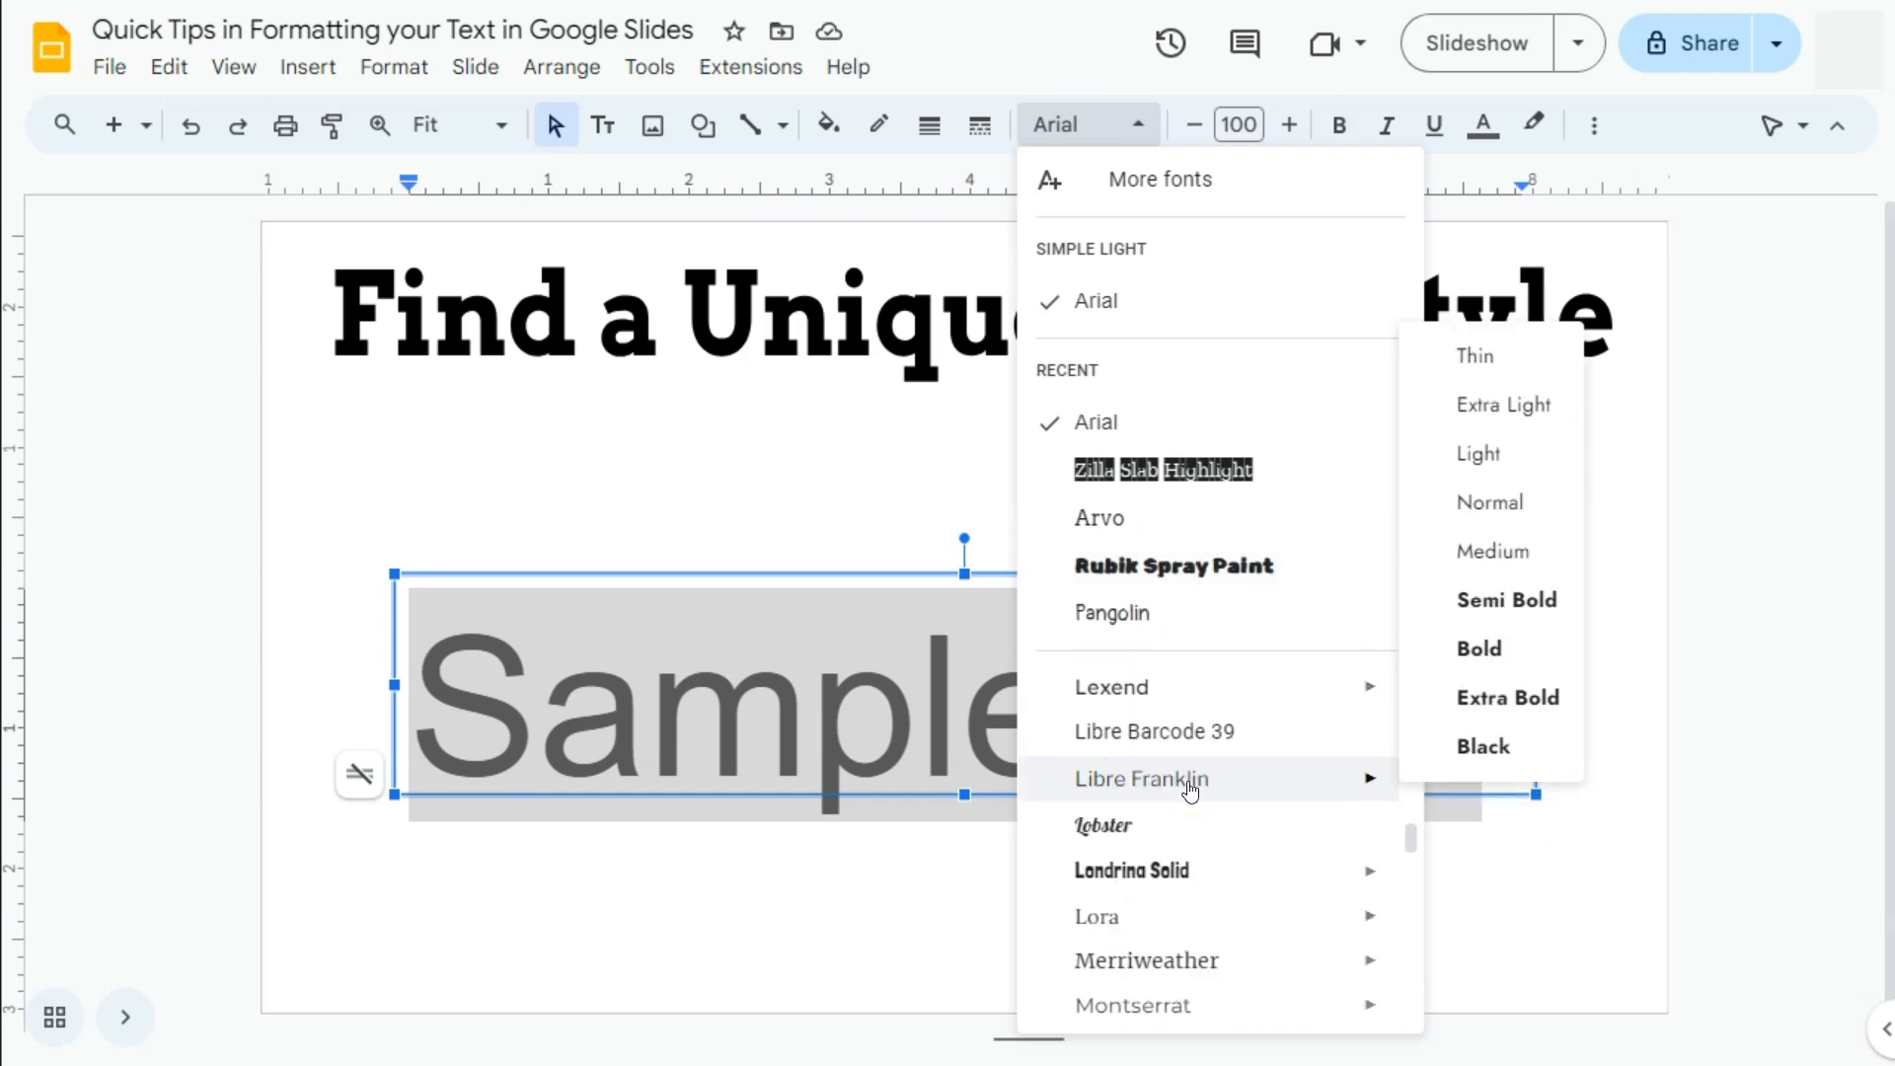
{"action": "scroll", "coordinate": [1190, 821], "scroll_direction": "up", "scroll_amount": 12}
{"action": "scroll", "coordinate": [1189, 819], "scroll_direction": "down", "scroll_amount": 12}
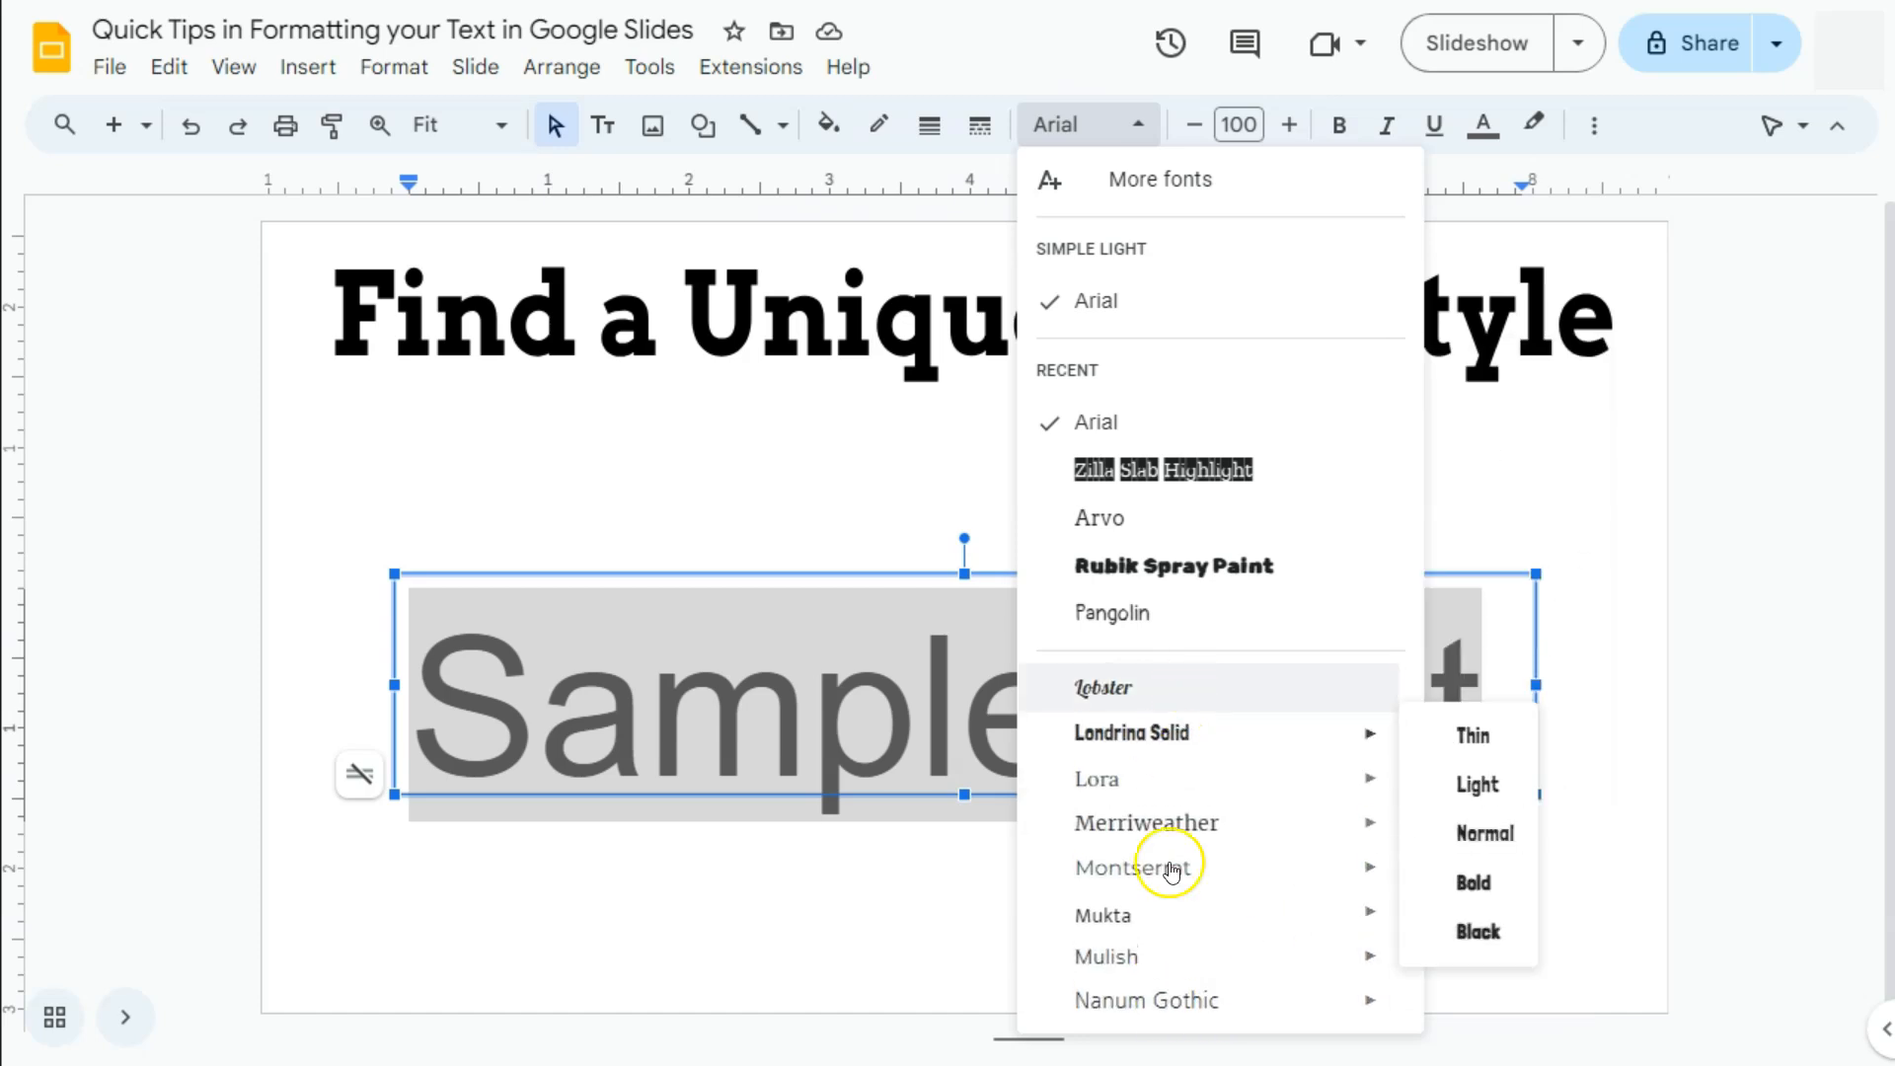
{"action": "scroll", "coordinate": [1189, 815], "scroll_direction": "down", "scroll_amount": 2}
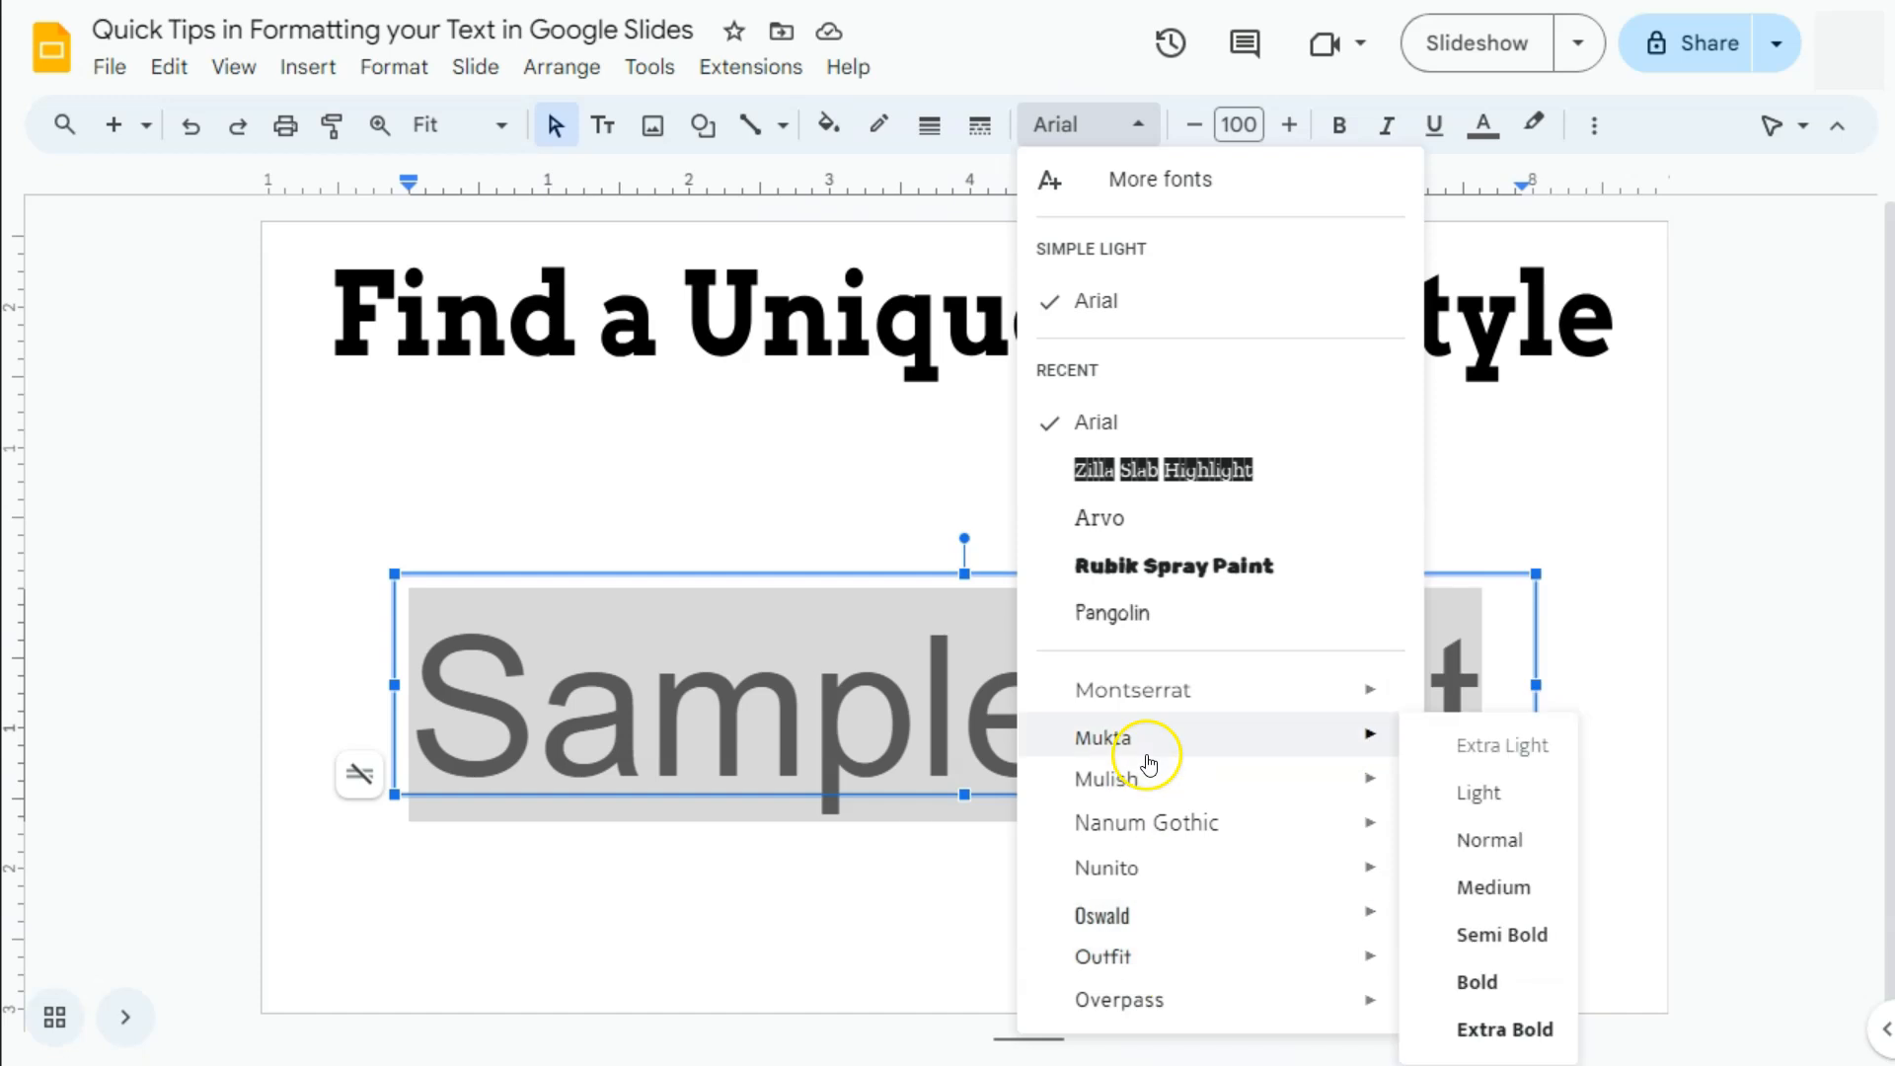
{"action": "scroll", "coordinate": [1142, 753], "scroll_direction": "up", "scroll_amount": 1}
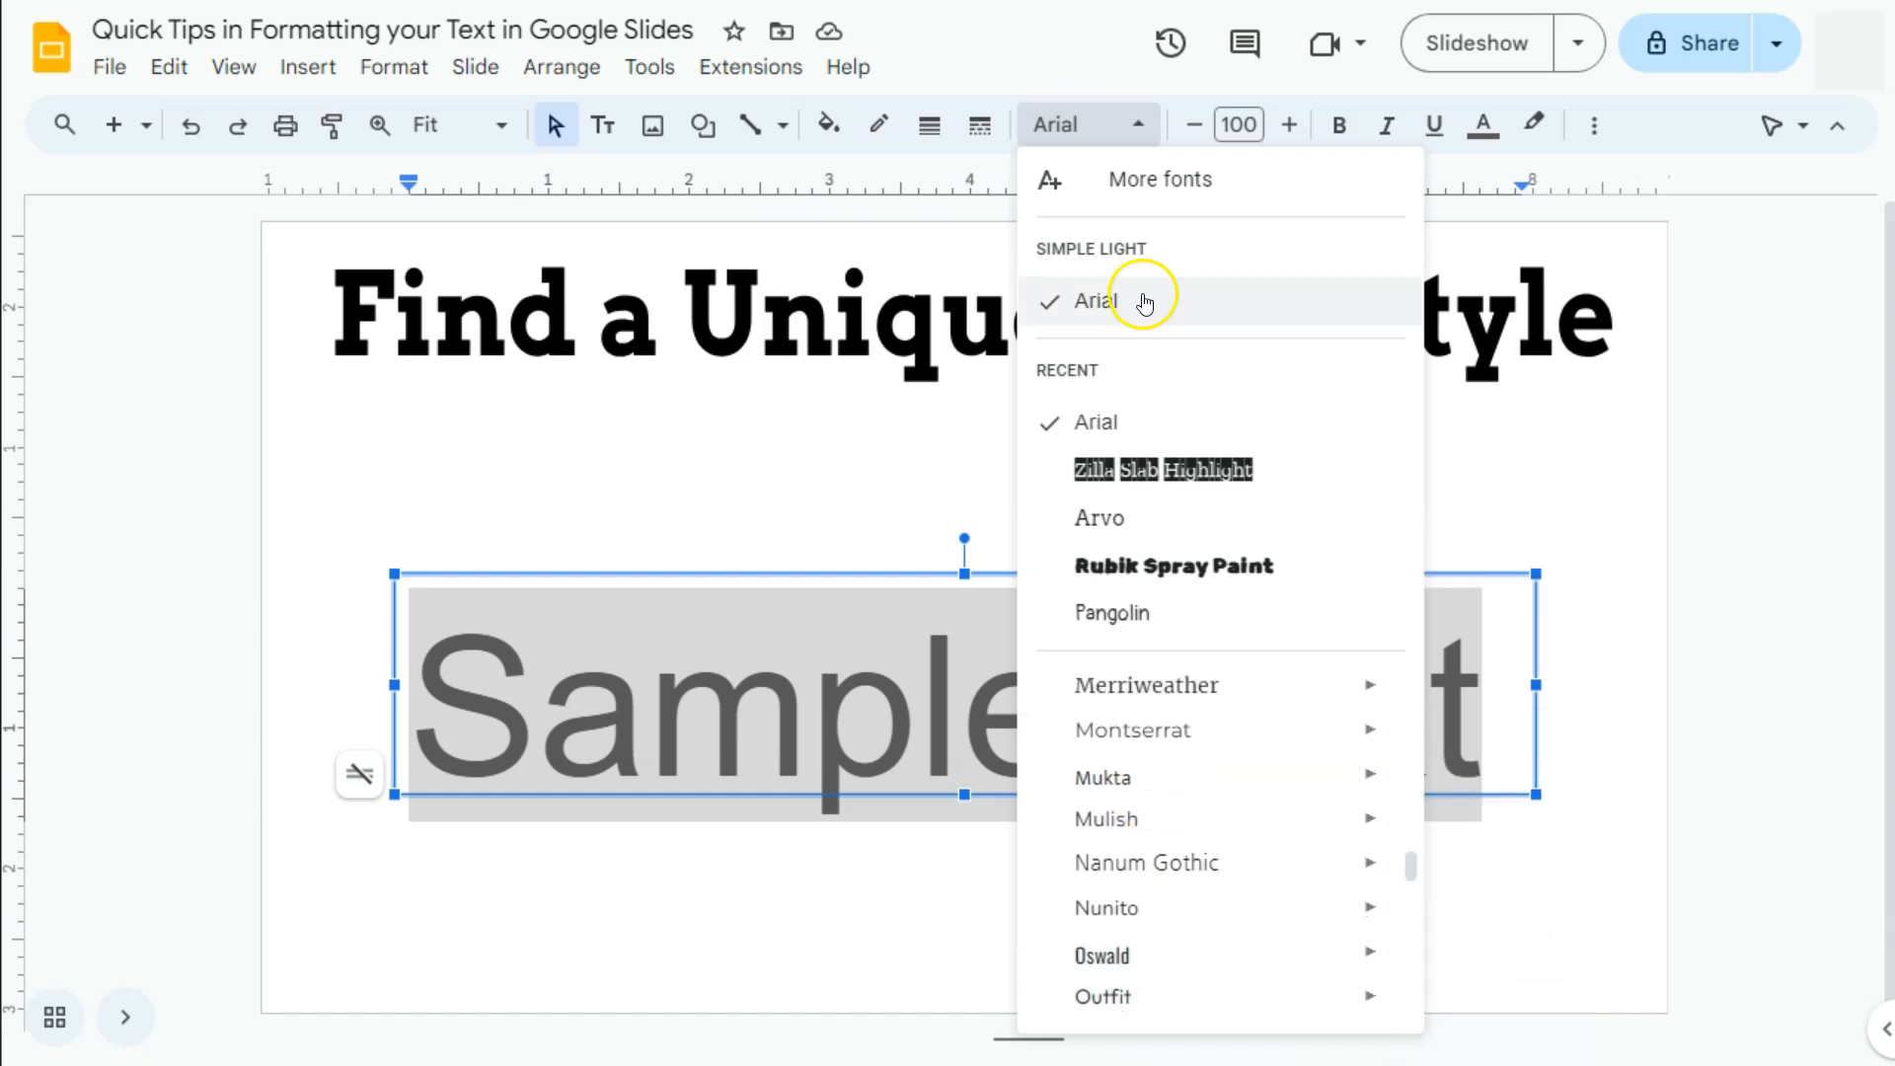
- Open the full font catalogue and examine its fonts and its script, category and sort options
{"action": "left_click", "coordinate": [1140, 186]}
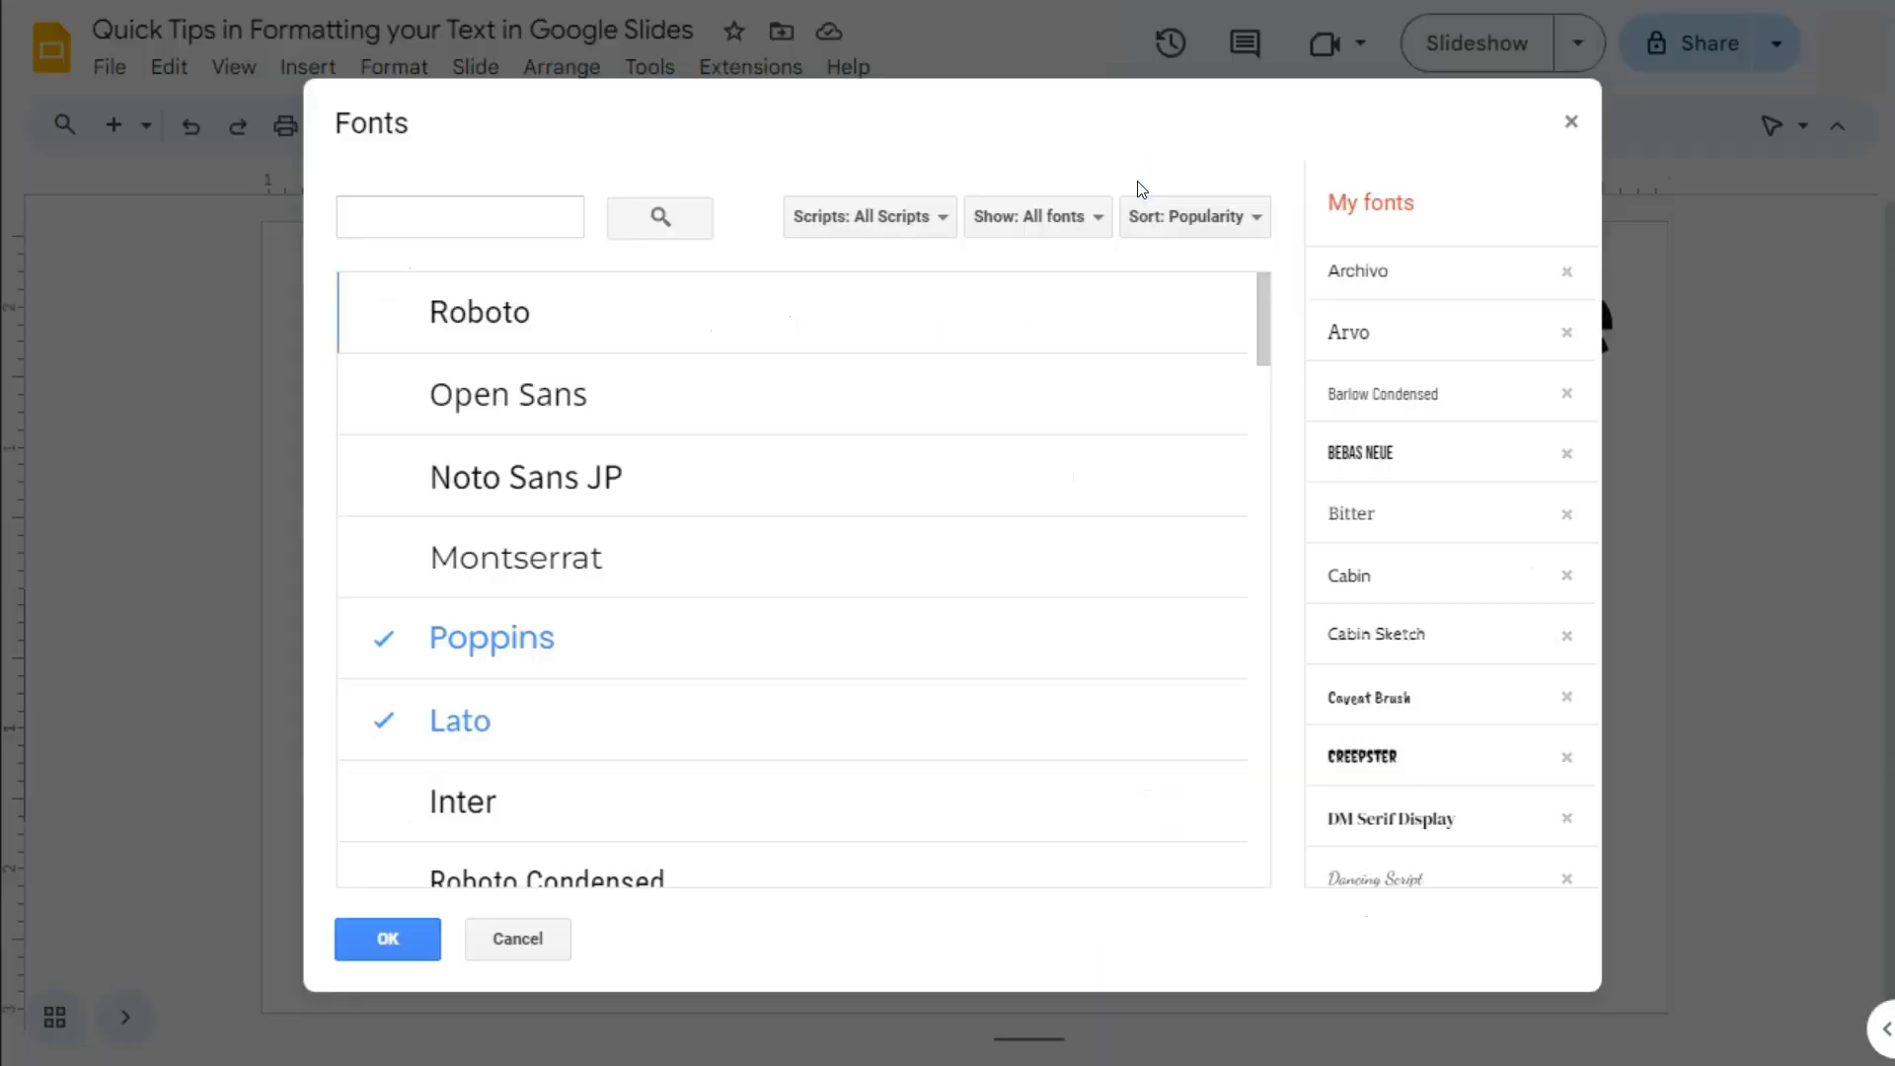
{"action": "scroll", "coordinate": [664, 559], "scroll_direction": "down", "scroll_amount": 10}
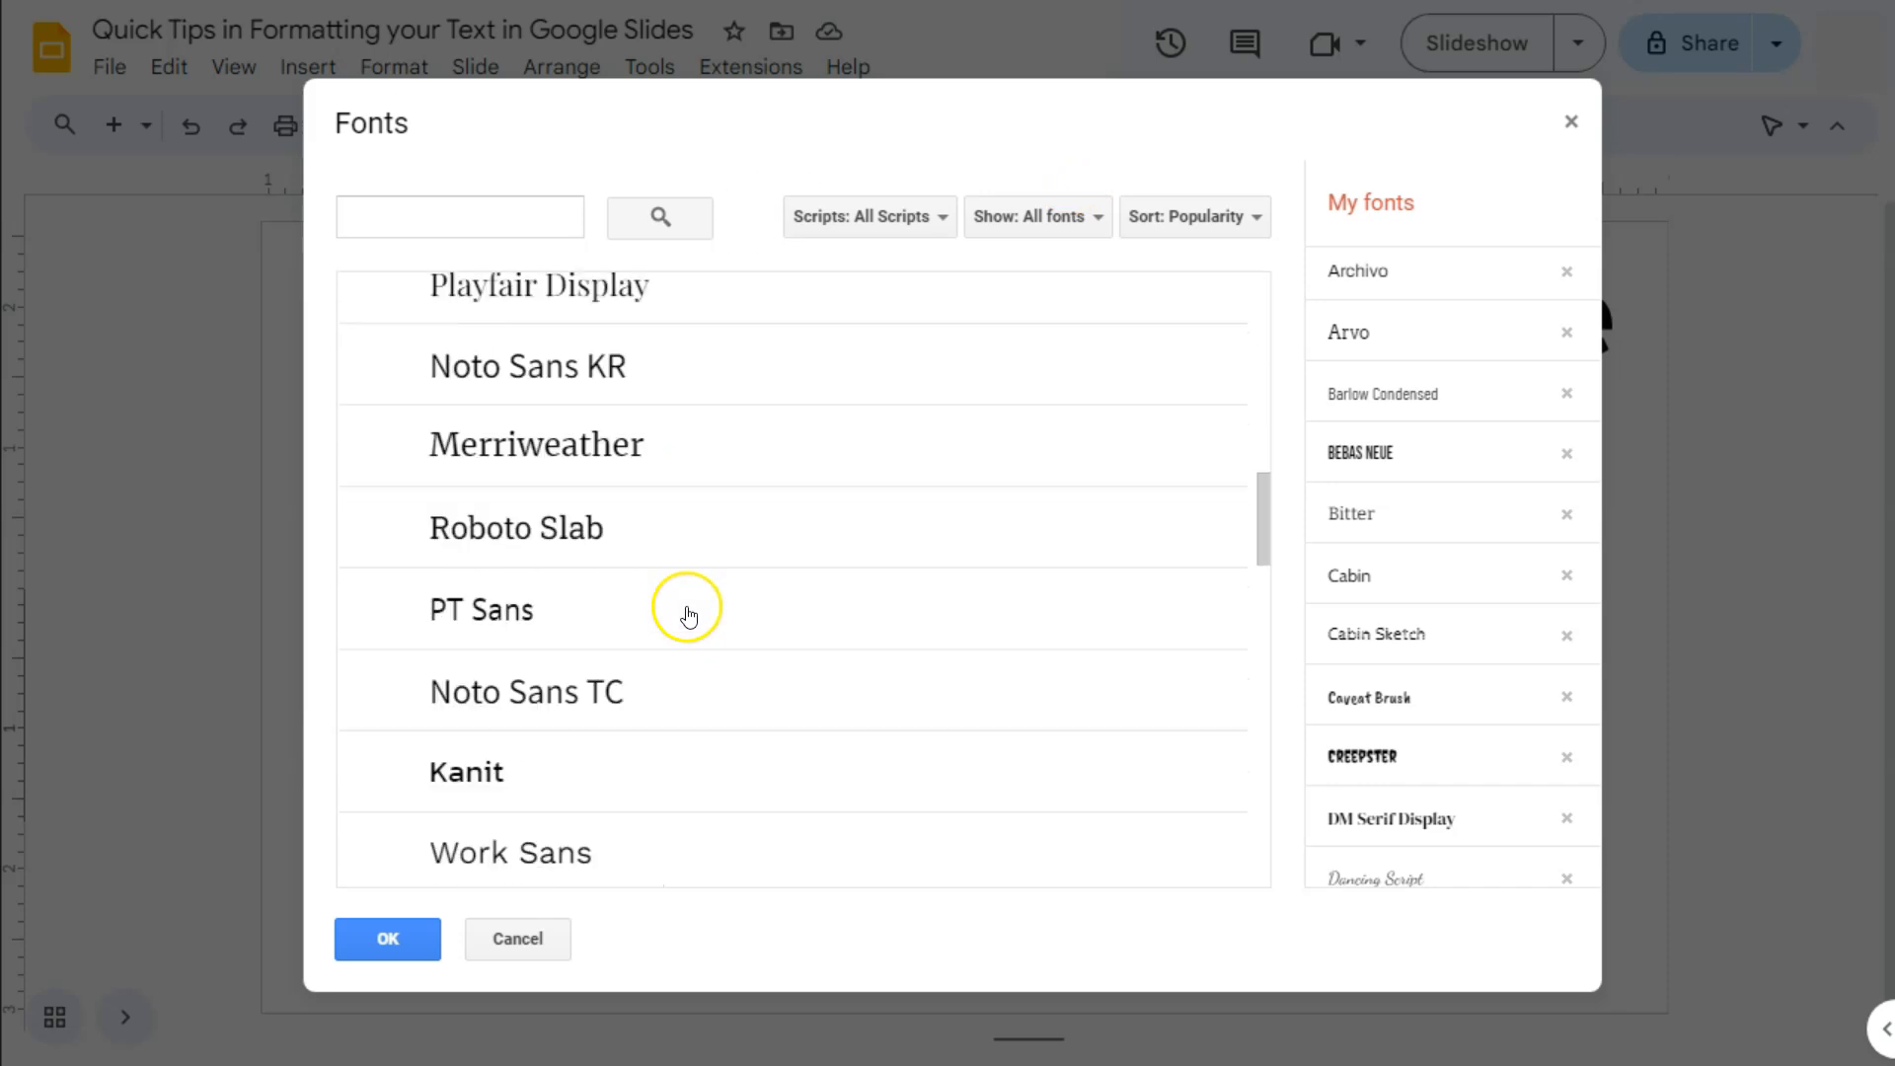
{"action": "scroll", "coordinate": [688, 616], "scroll_direction": "down", "scroll_amount": 3}
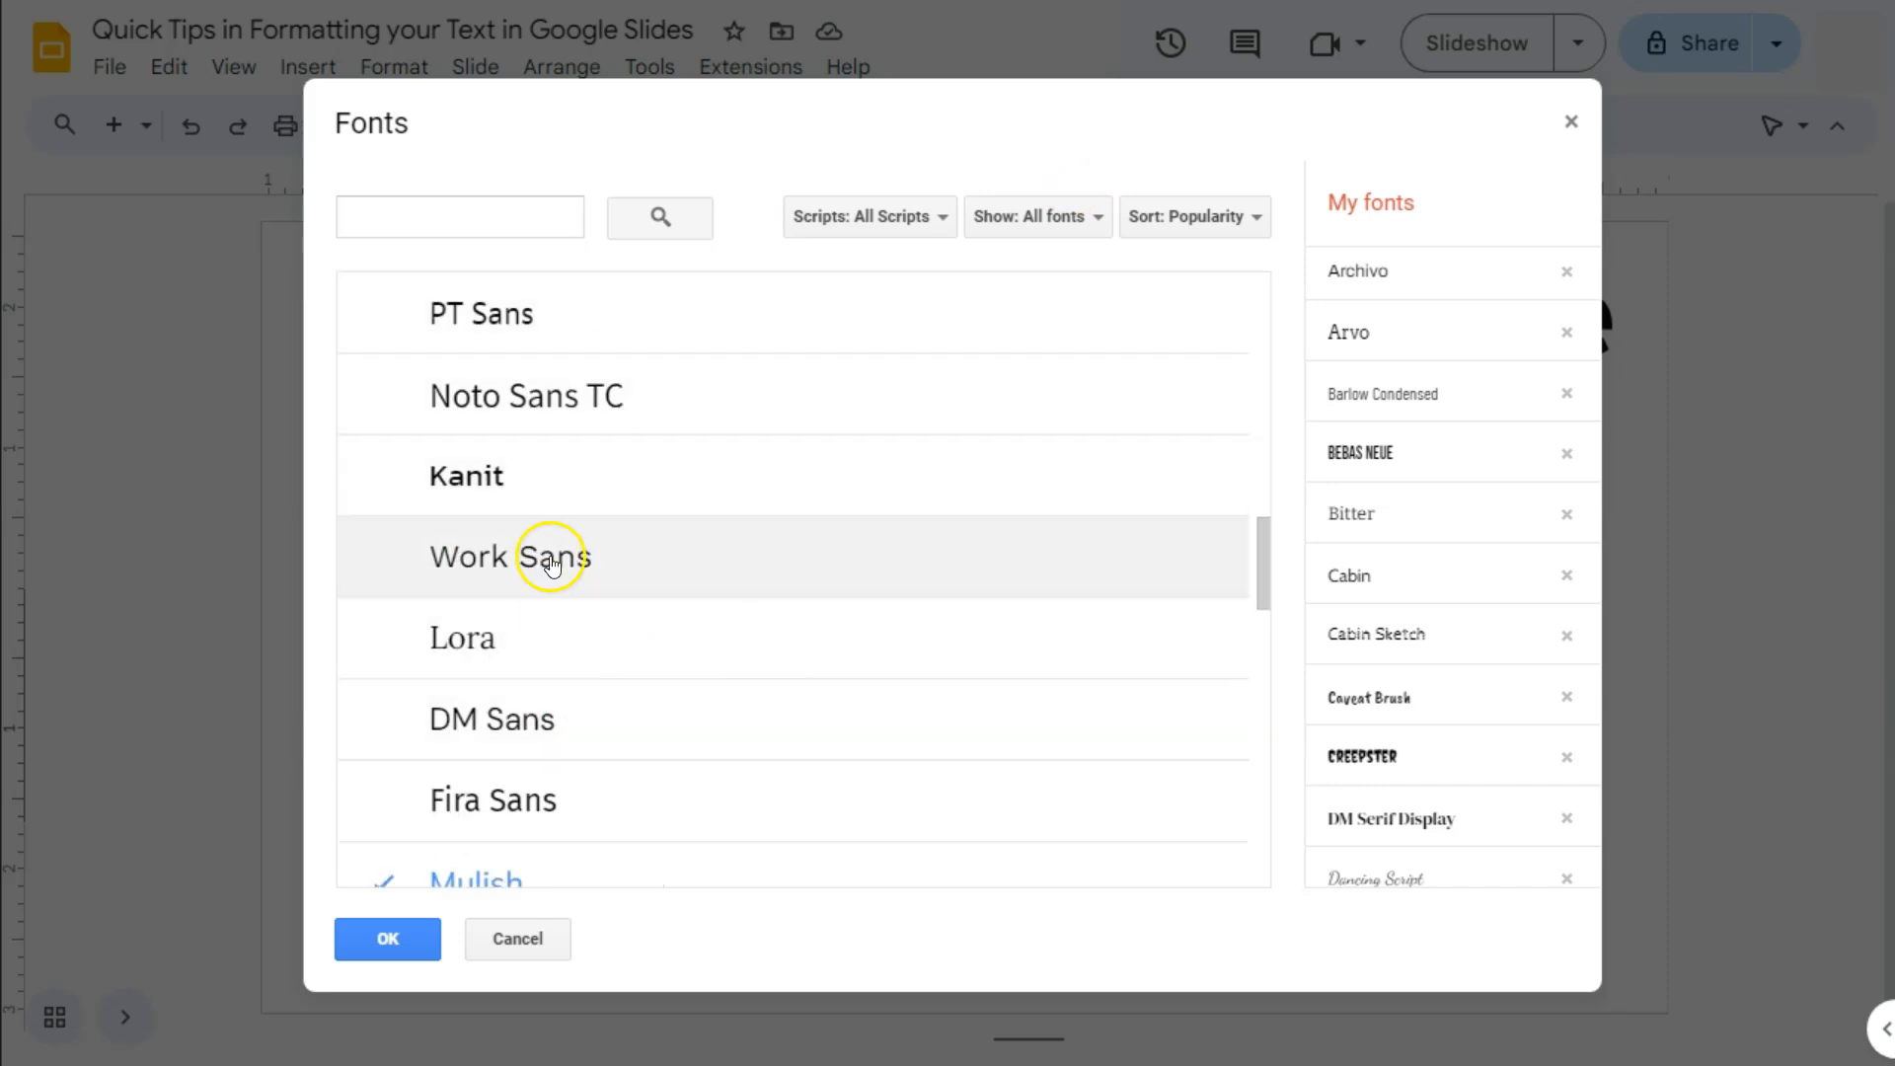
{"action": "left_click", "coordinate": [868, 217]}
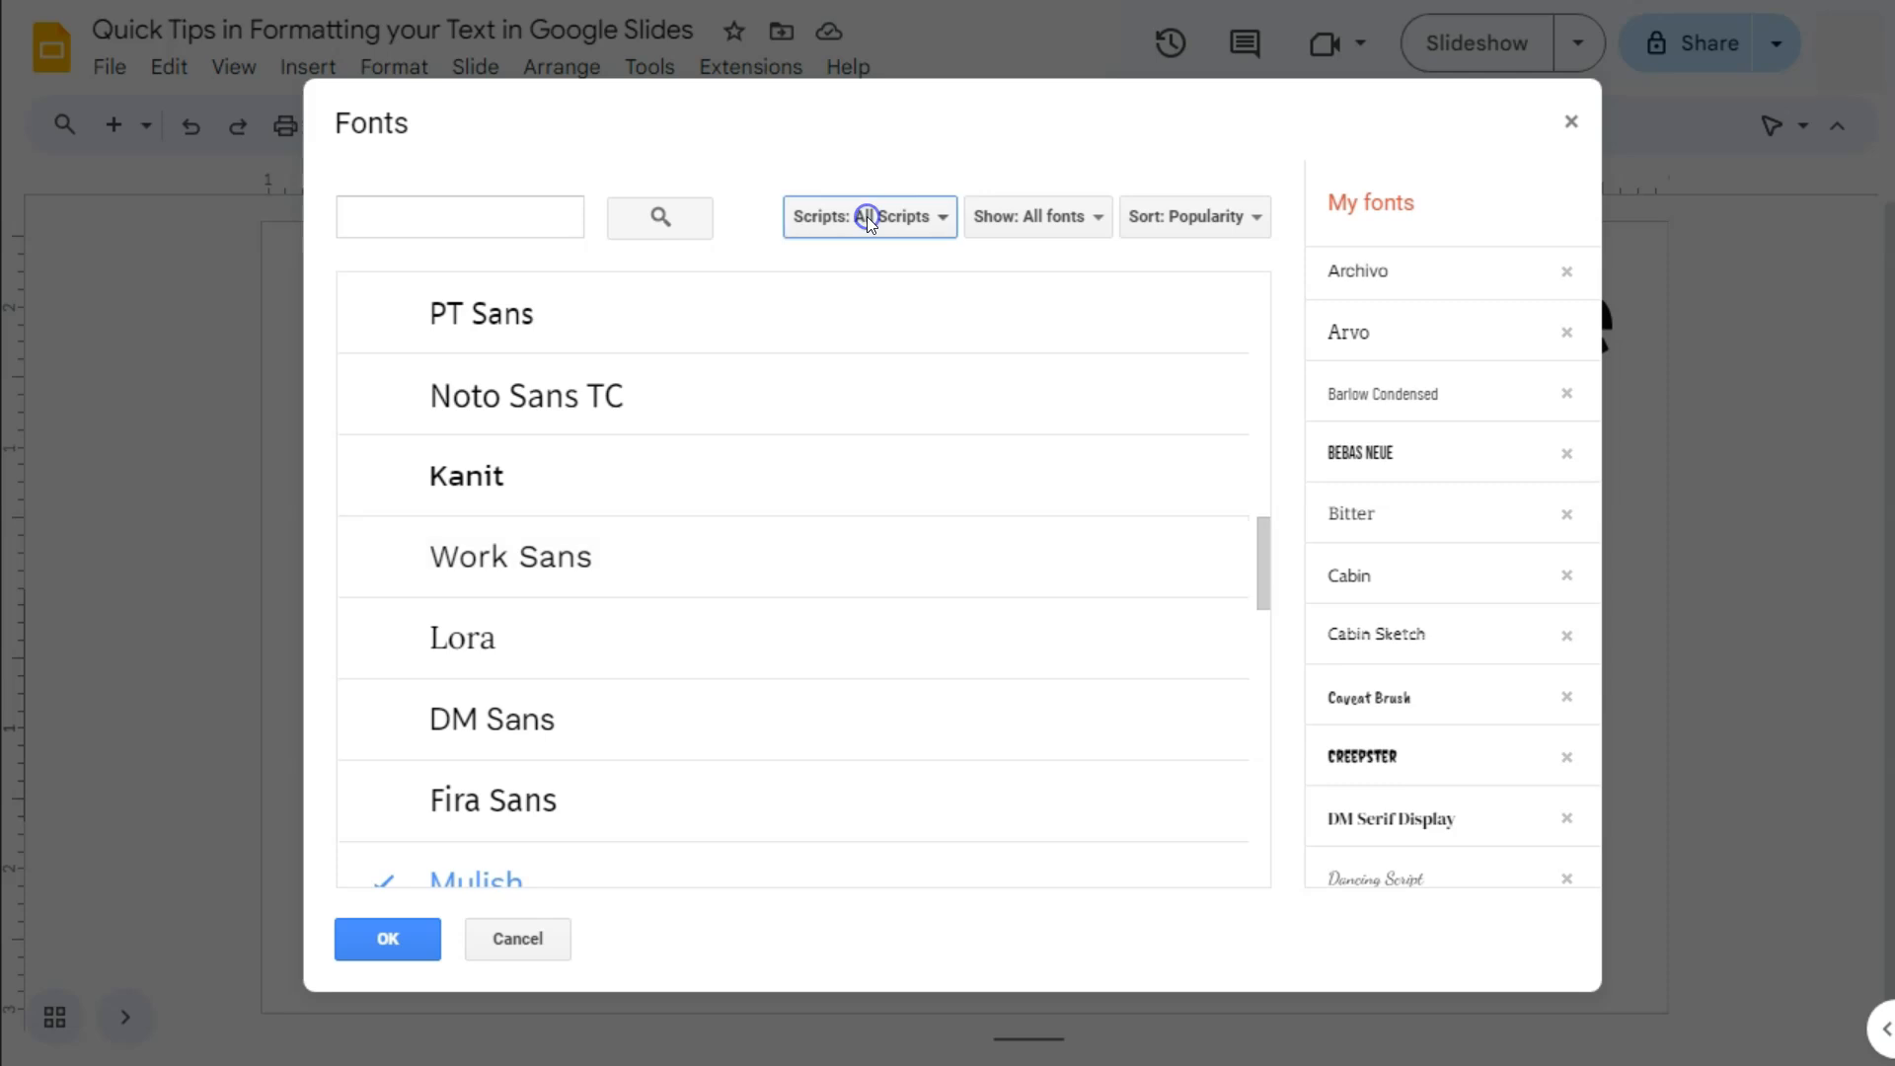
{"action": "left_click", "coordinate": [867, 216]}
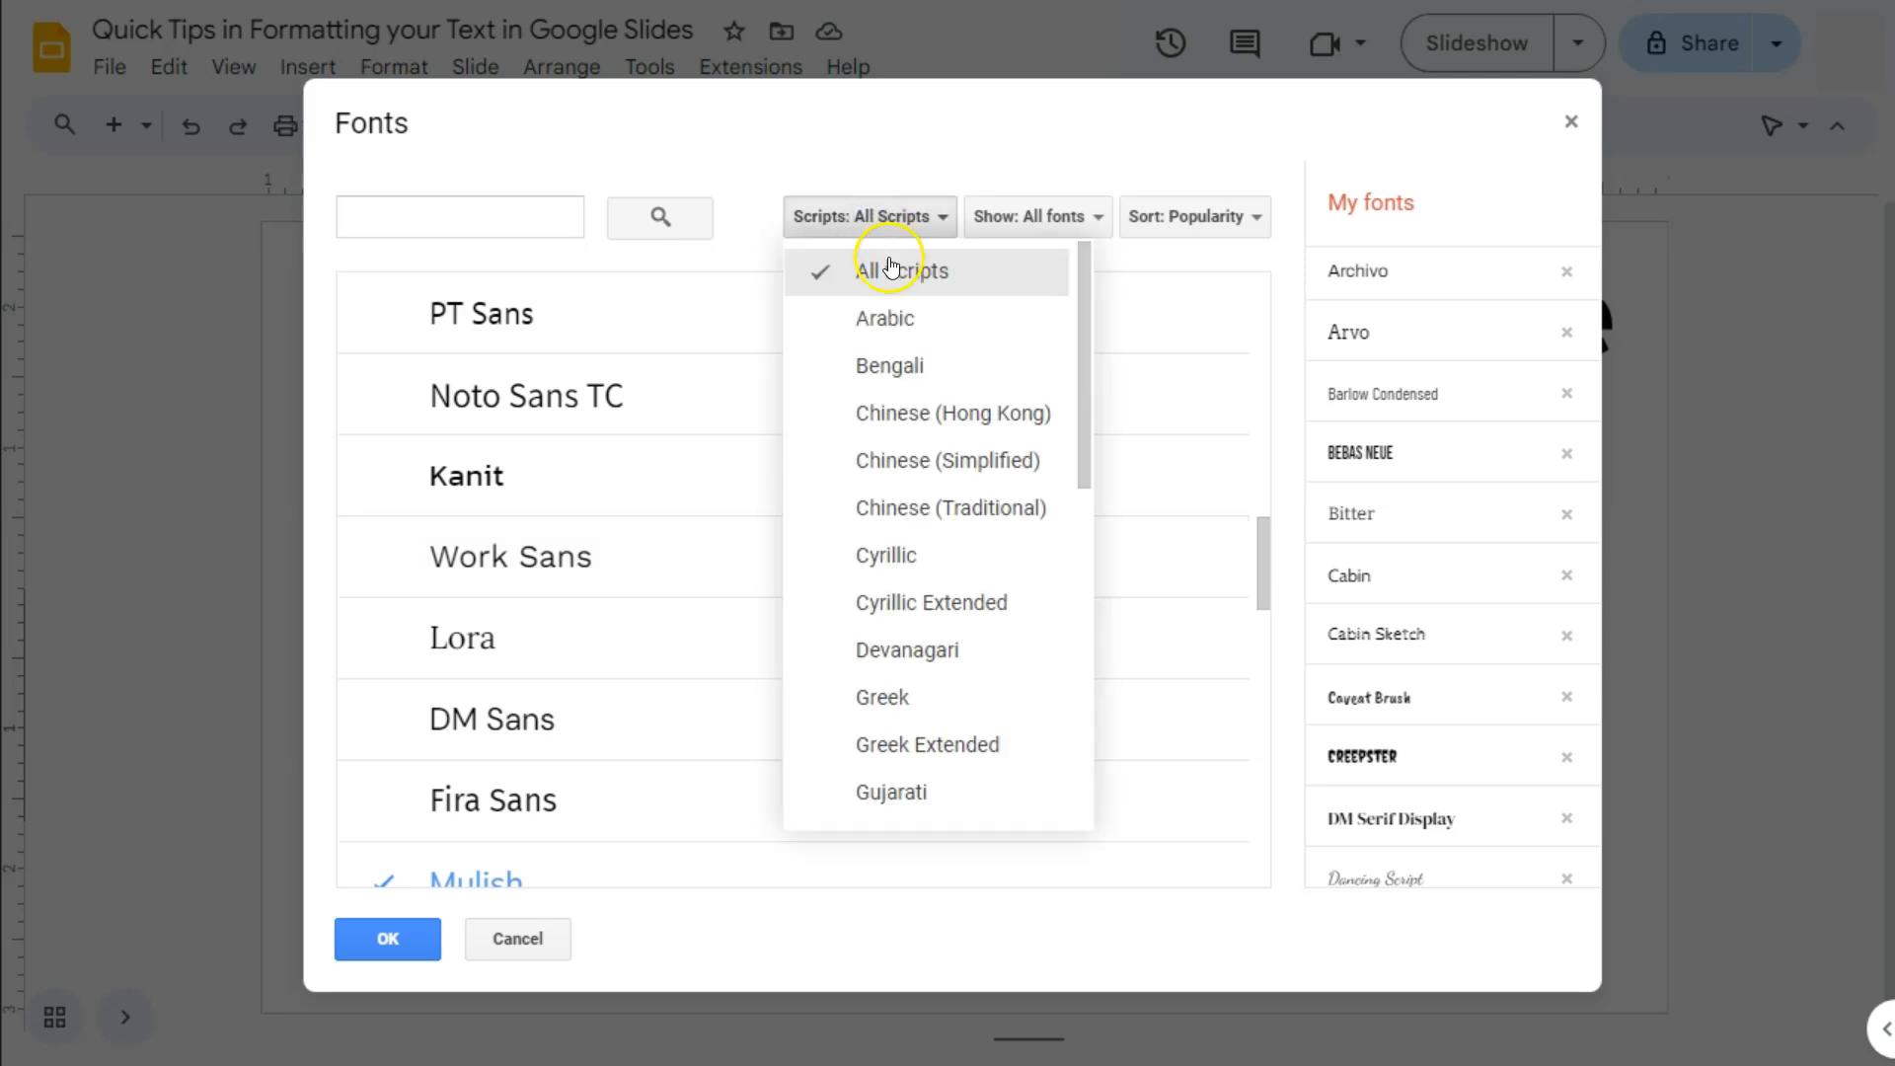
{"action": "left_click", "coordinate": [980, 210]}
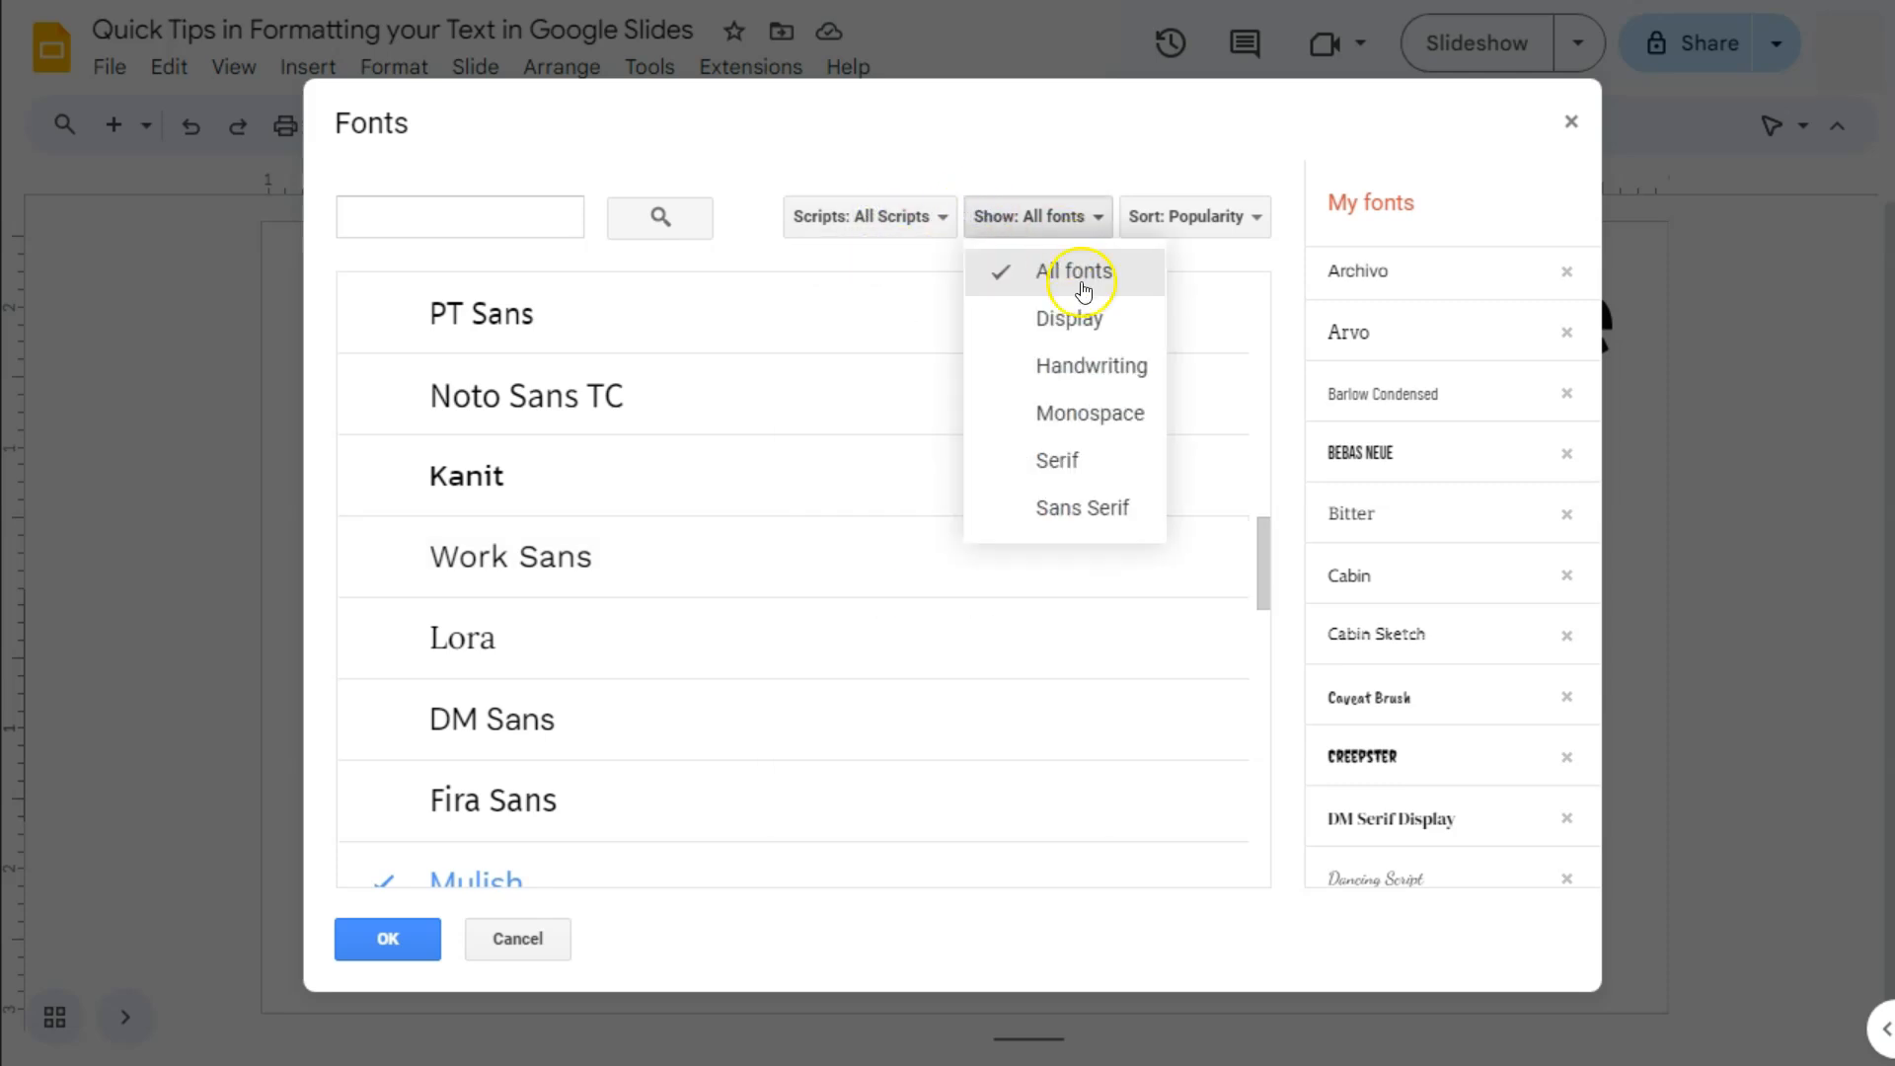
{"action": "left_click", "coordinate": [1148, 221]}
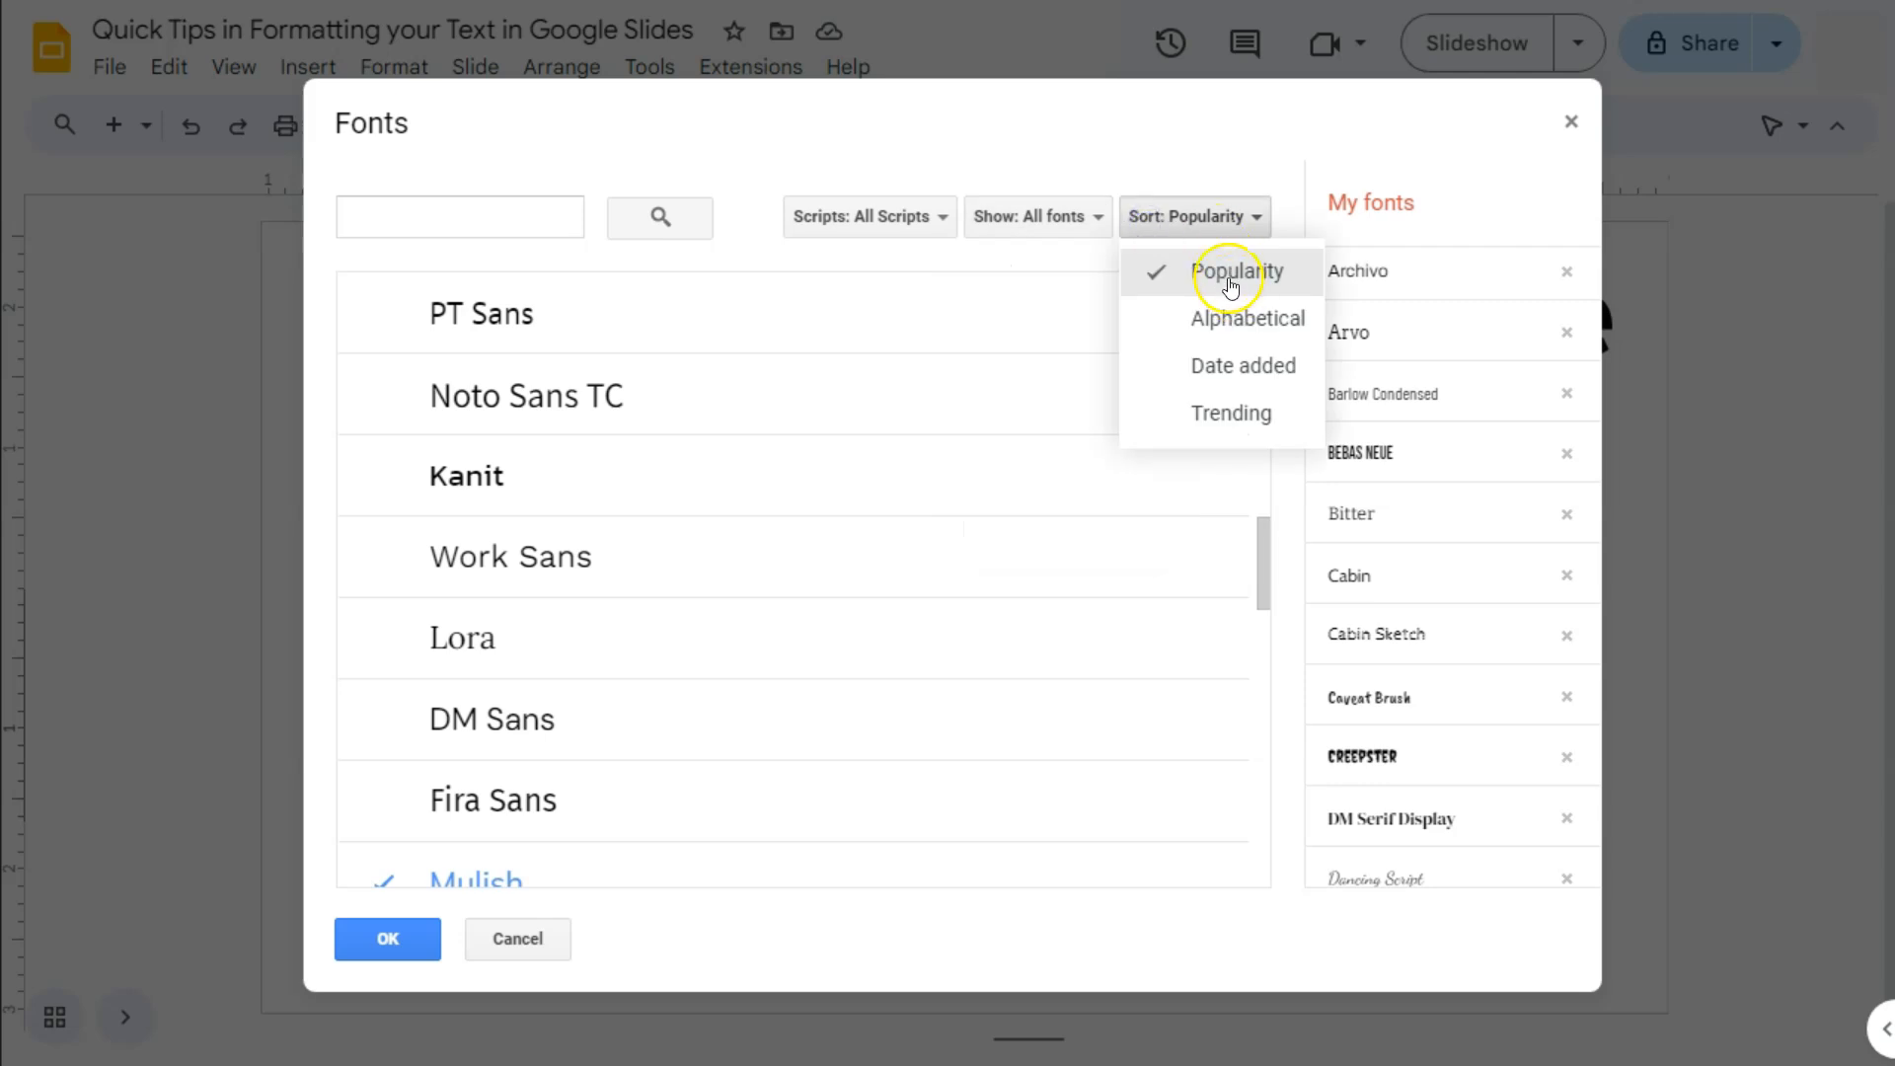
{"action": "left_click", "coordinate": [1077, 217]}
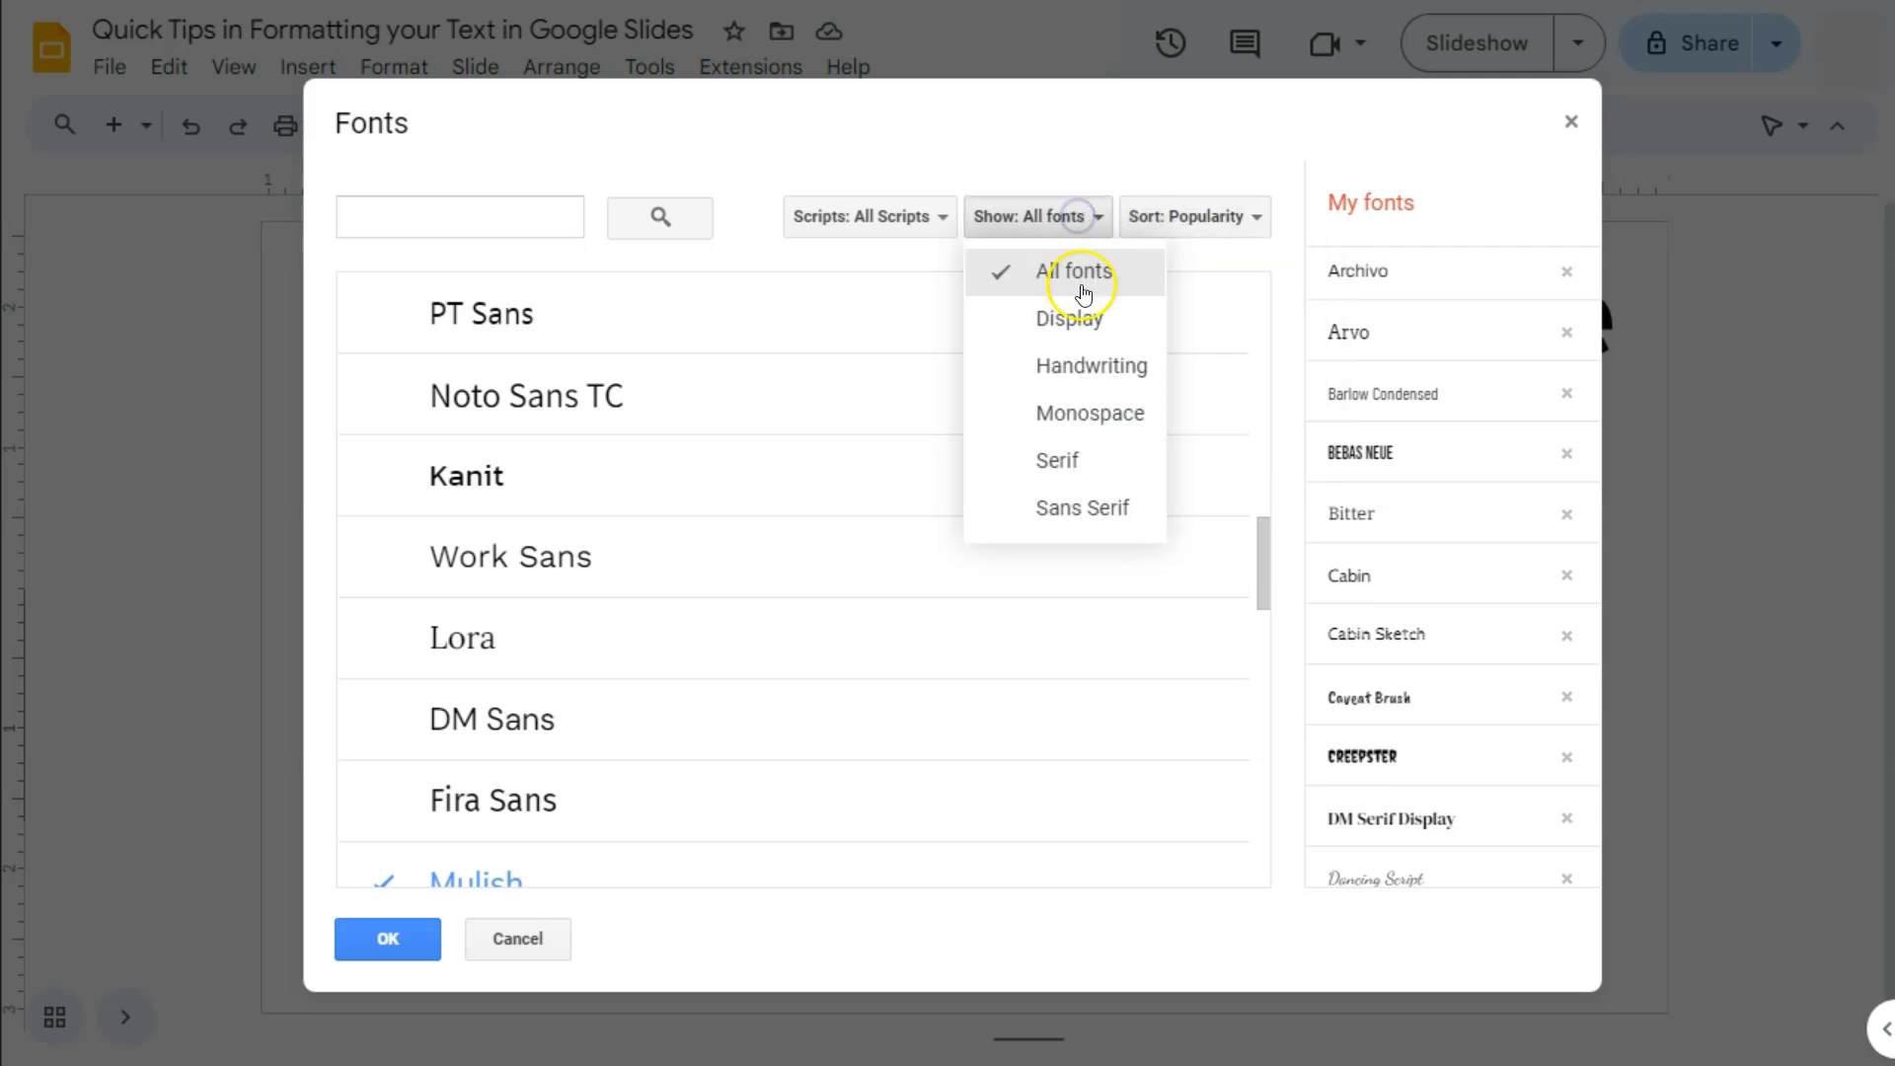
{"action": "left_click", "coordinate": [882, 217]}
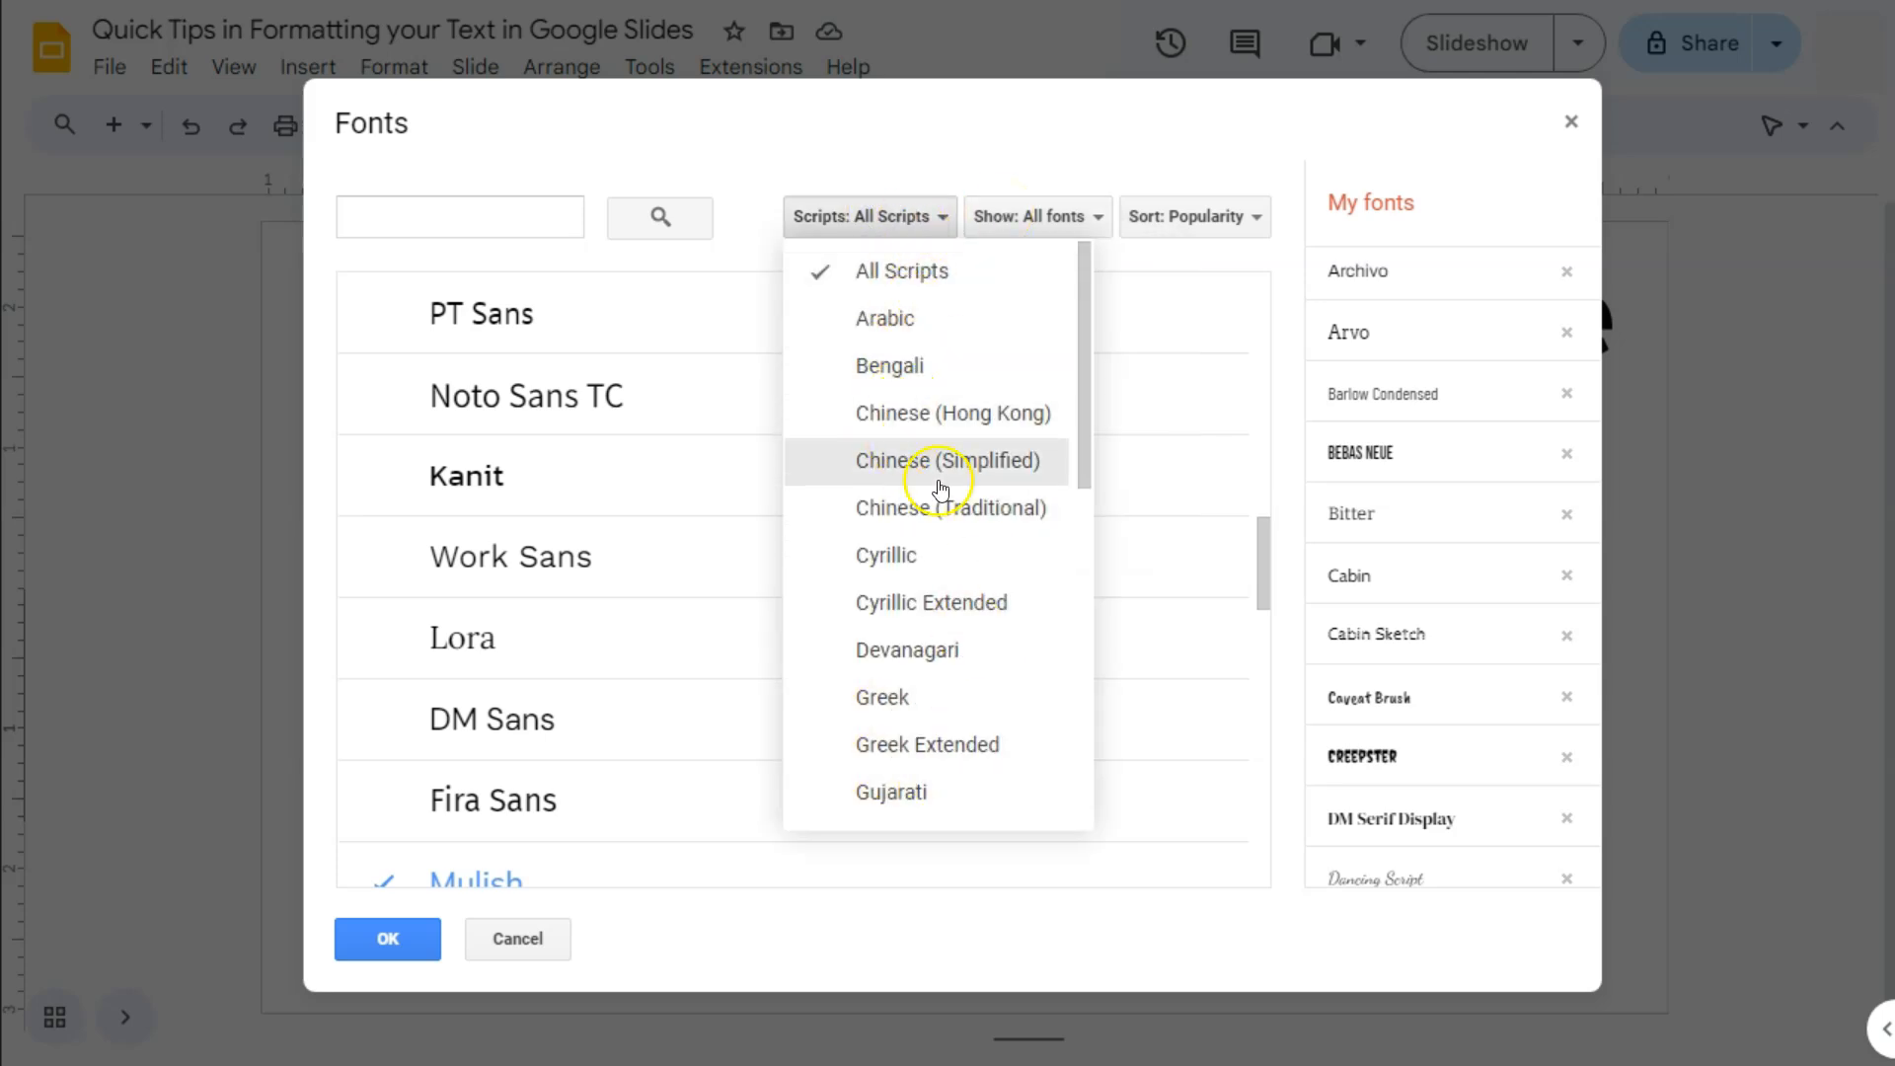
{"action": "left_click", "coordinate": [758, 214]}
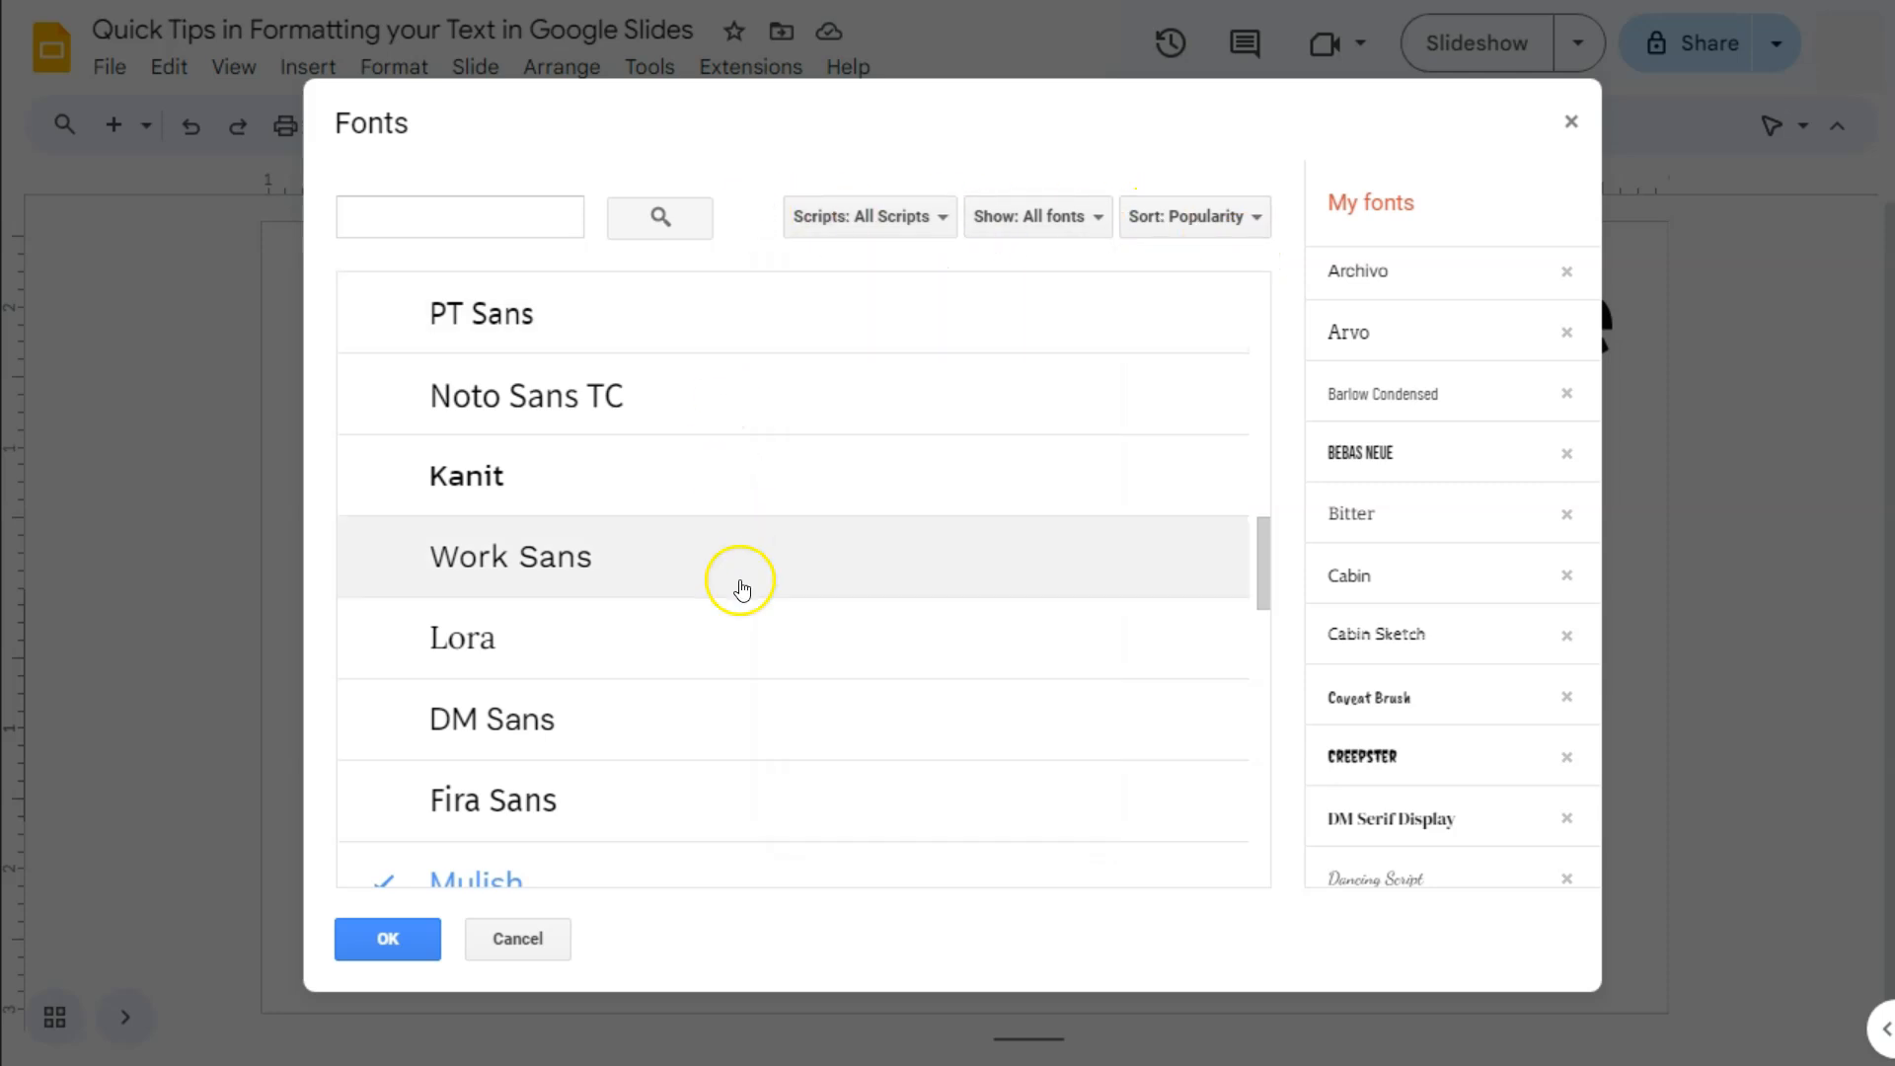
- Add the fonts Barlow, Pacifico, Archivo Black and Comfortaa to the personal font list
{"action": "scroll", "coordinate": [744, 537], "scroll_direction": "down", "scroll_amount": 3}
{"action": "scroll", "coordinate": [779, 677], "scroll_direction": "down", "scroll_amount": 4}
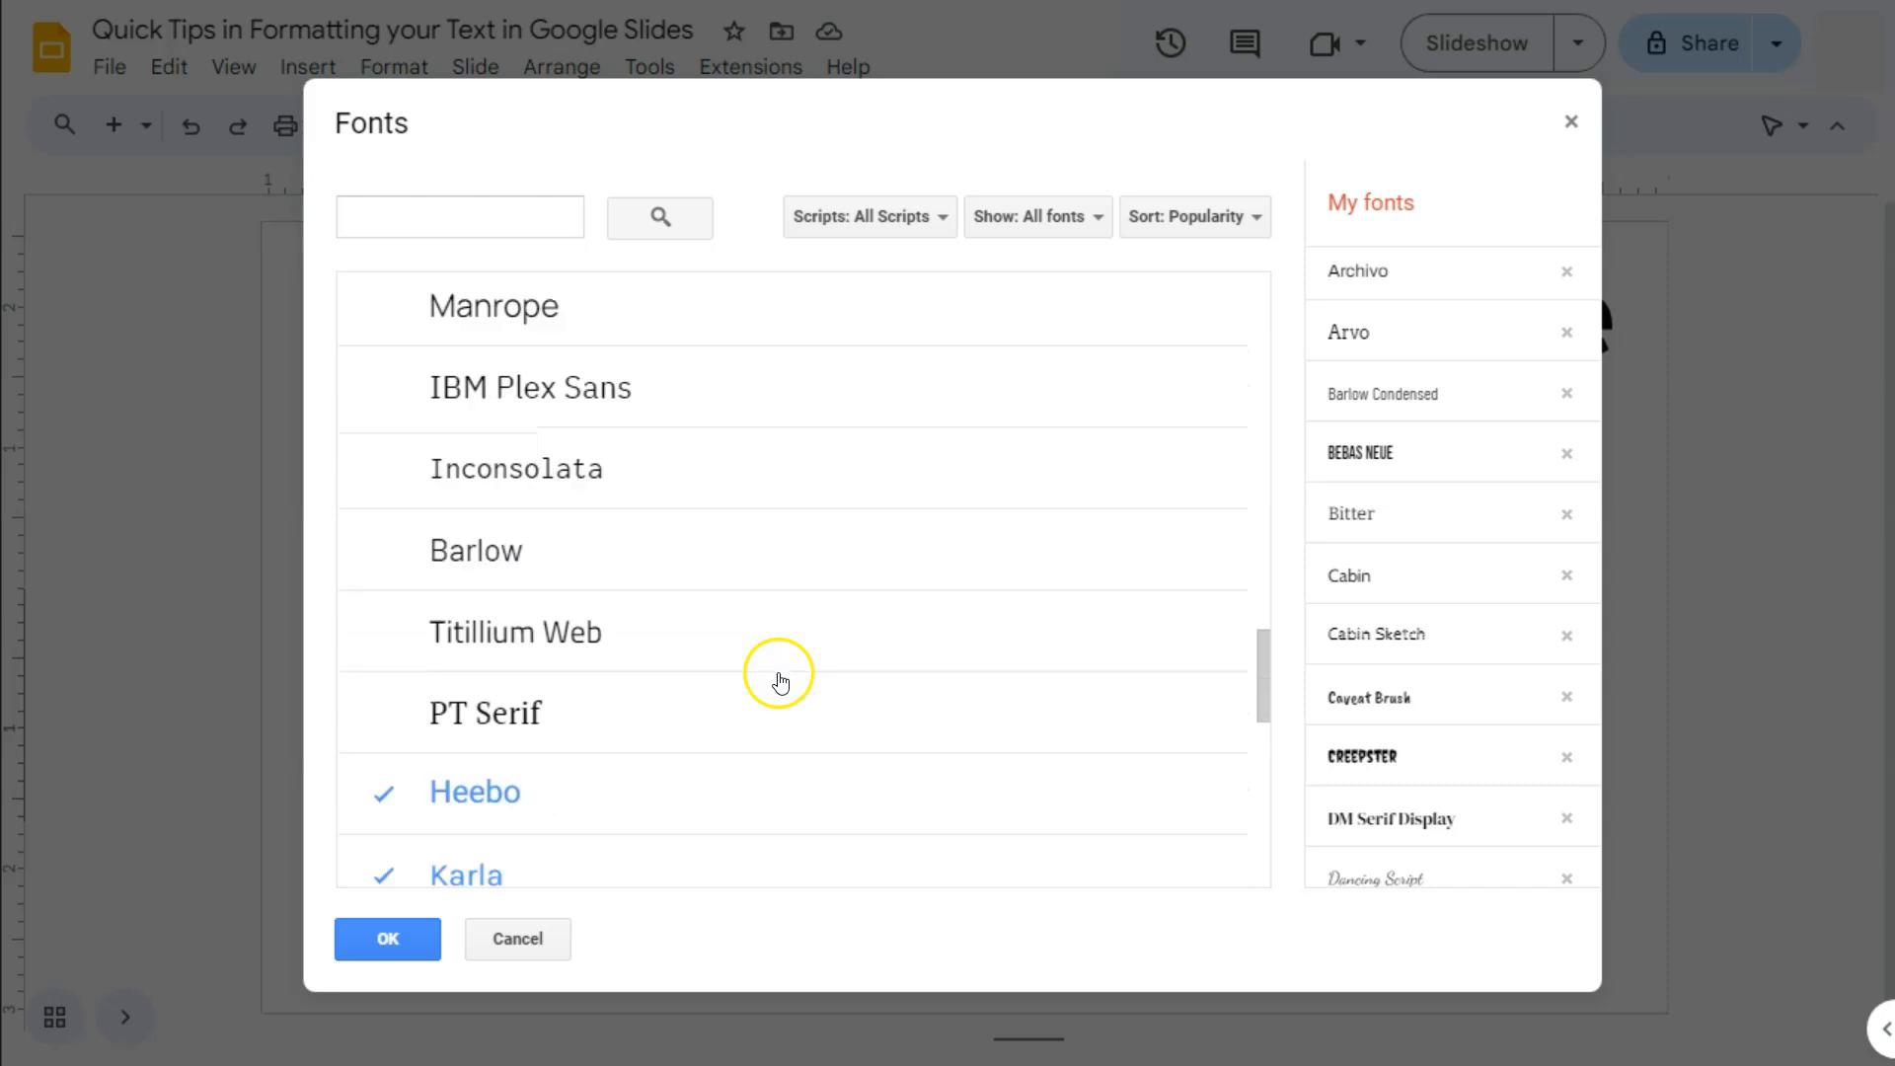
{"action": "left_click", "coordinate": [504, 547]}
{"action": "scroll", "coordinate": [720, 595], "scroll_direction": "down", "scroll_amount": 10}
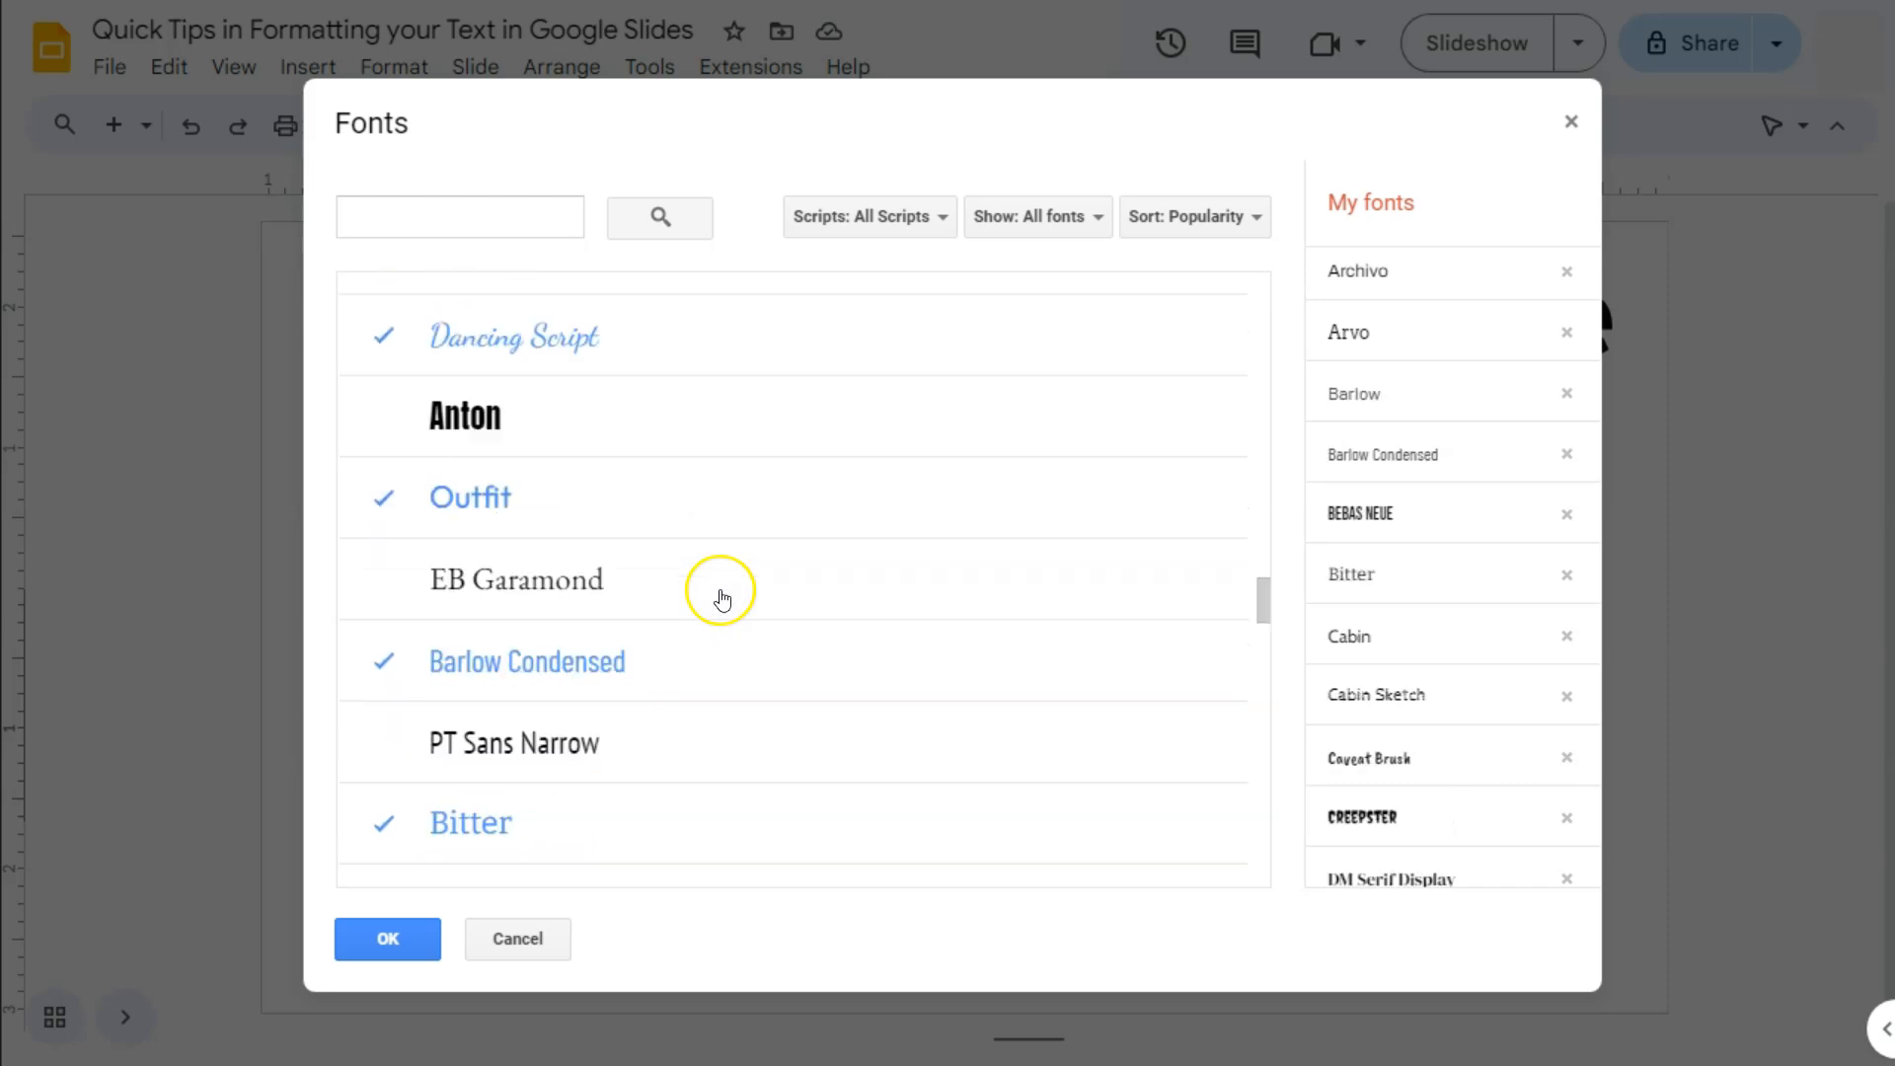
{"action": "scroll", "coordinate": [721, 599], "scroll_direction": "down", "scroll_amount": 9}
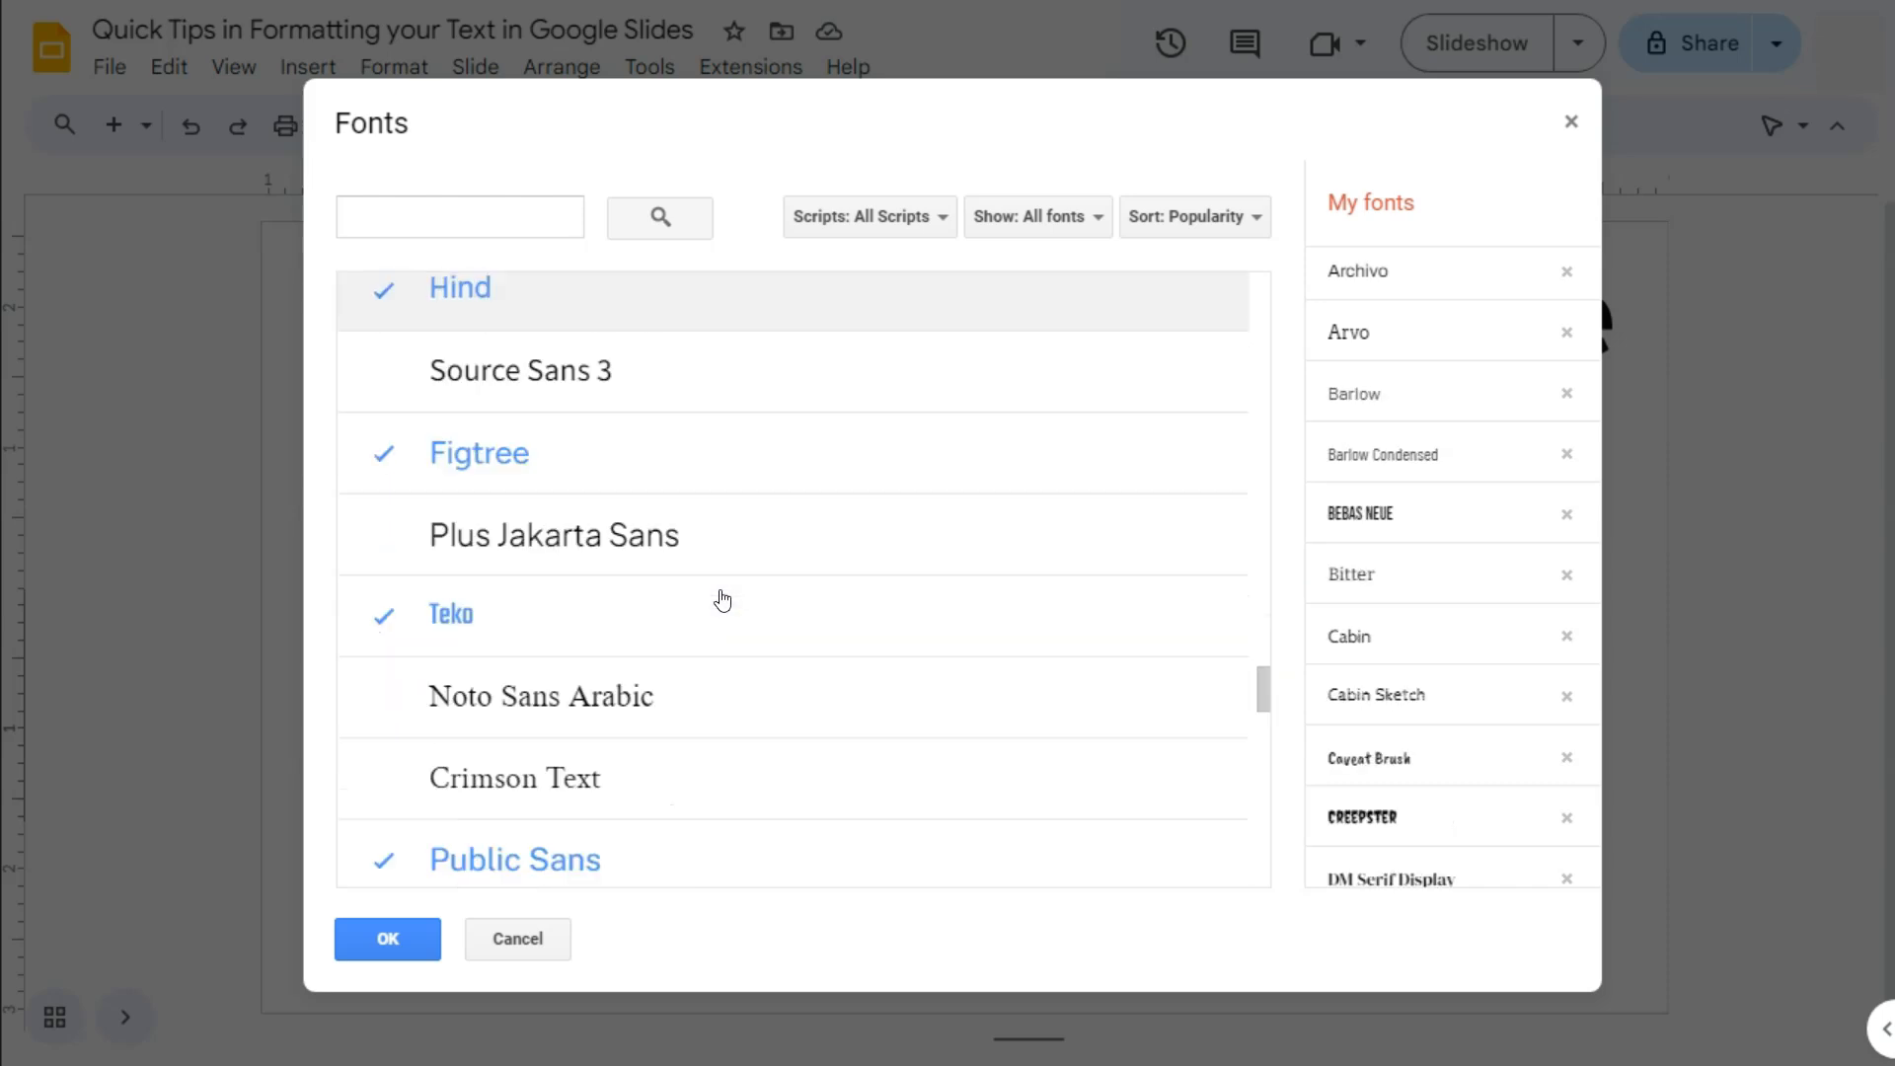
{"action": "left_click", "coordinate": [591, 454]}
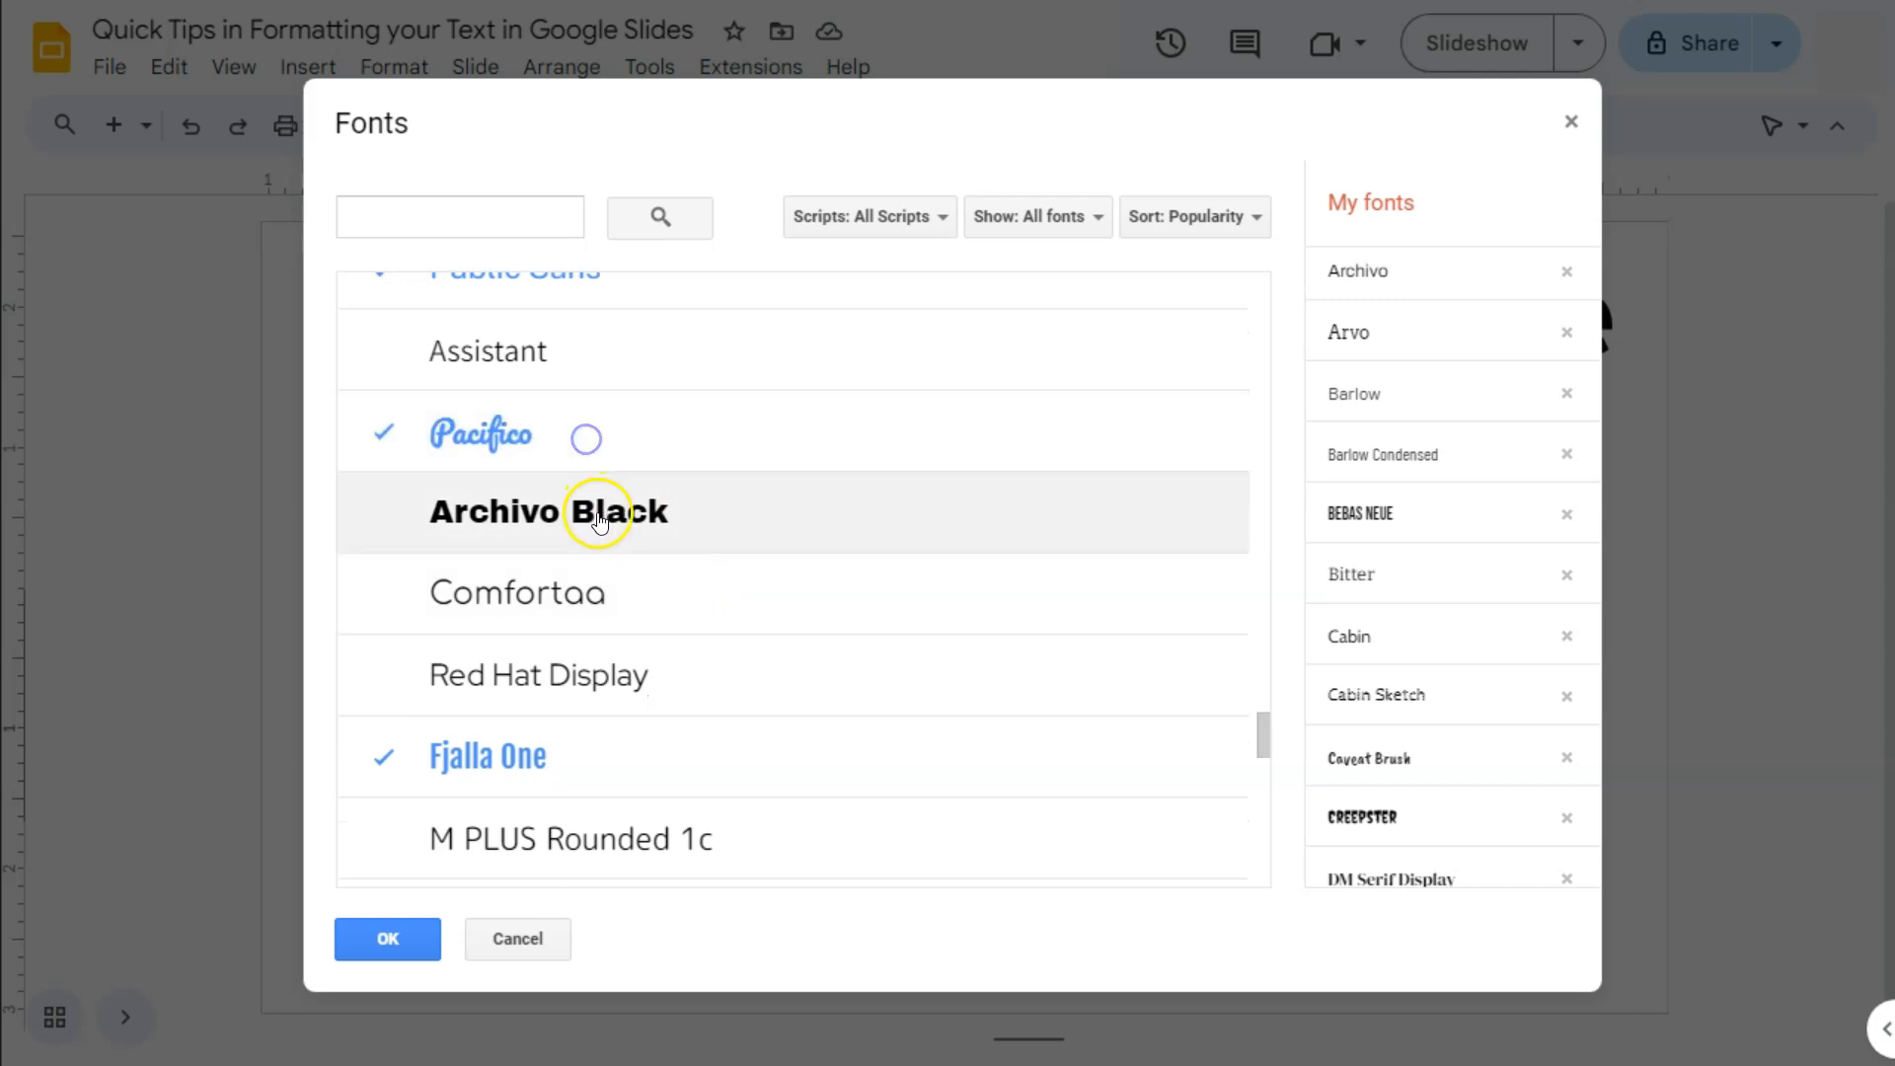
{"action": "left_click", "coordinate": [592, 511]}
{"action": "left_click", "coordinate": [588, 592]}
- Add the fonts Prompt and Lexend to the personal font list and apply the selection
{"action": "scroll", "coordinate": [533, 553], "scroll_direction": "down", "scroll_amount": 5}
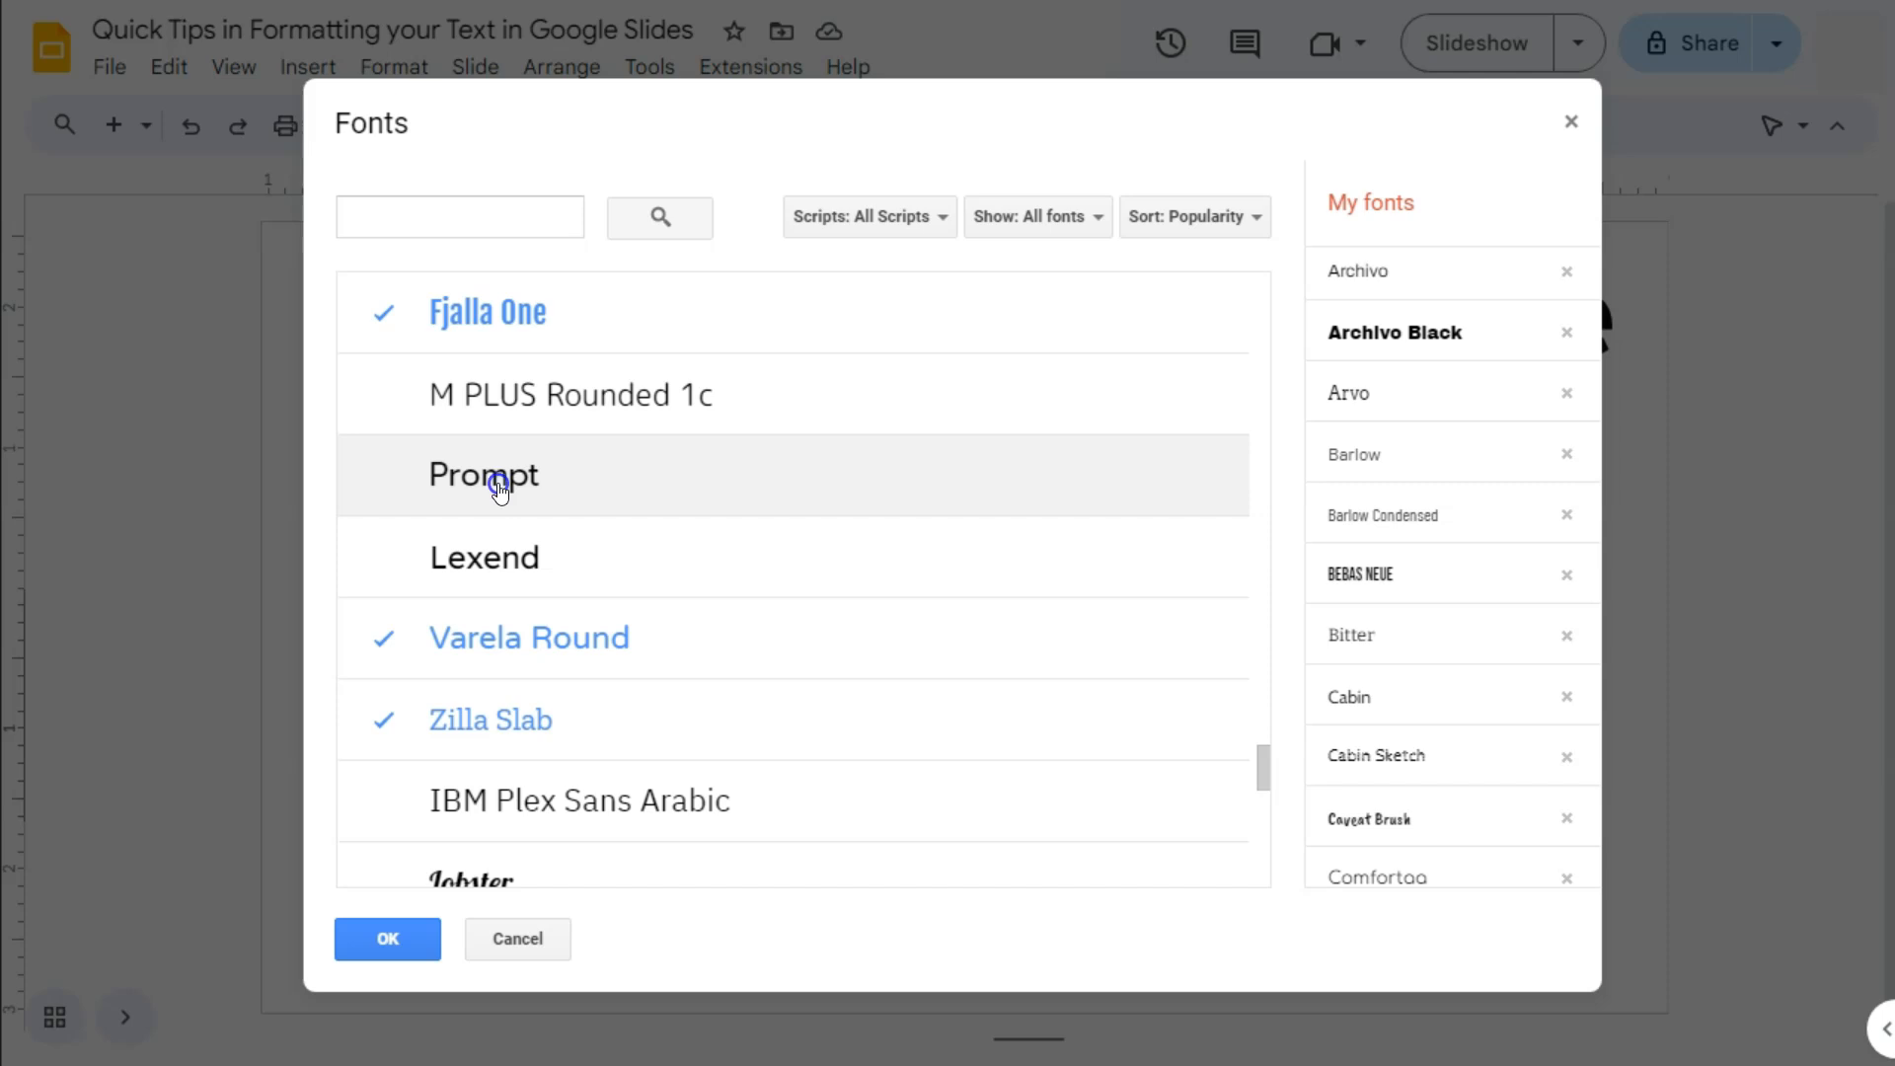
{"action": "left_click", "coordinate": [498, 486]}
{"action": "left_click", "coordinate": [515, 564]}
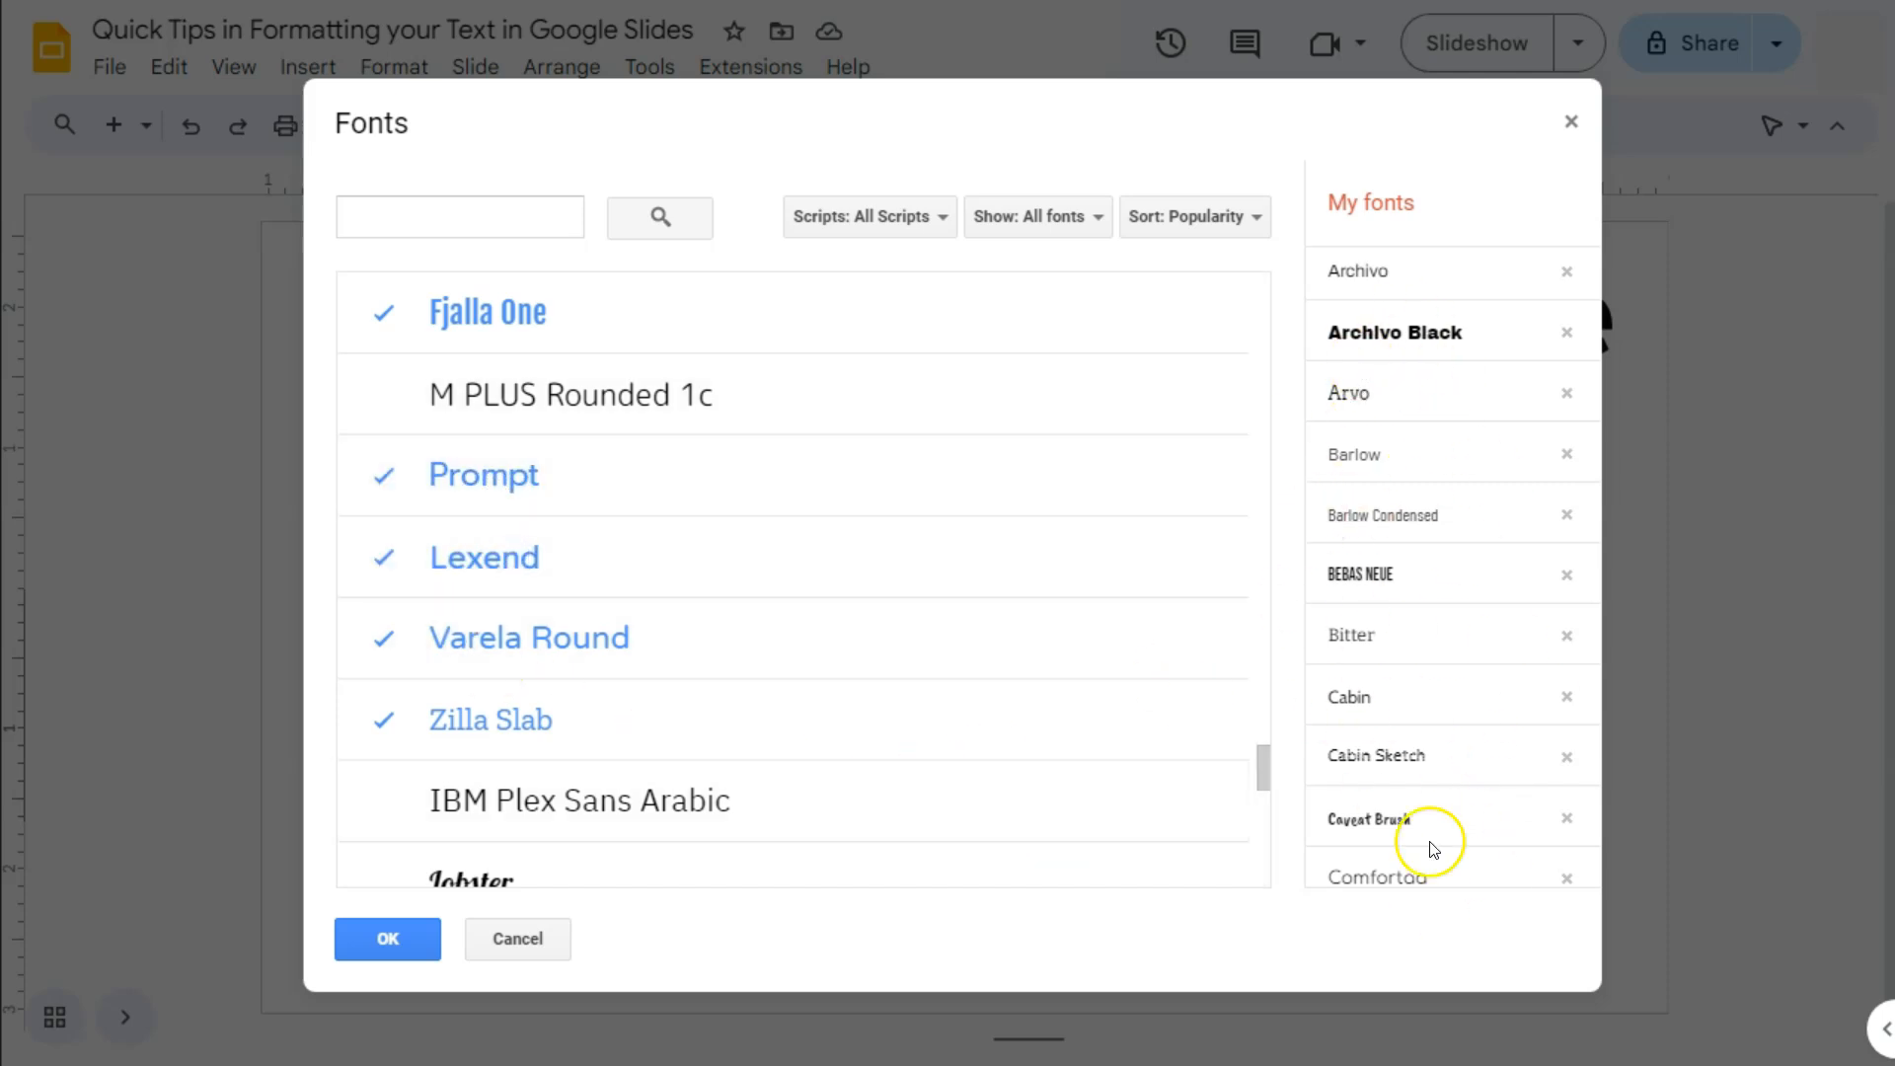
{"action": "left_click", "coordinate": [391, 932]}
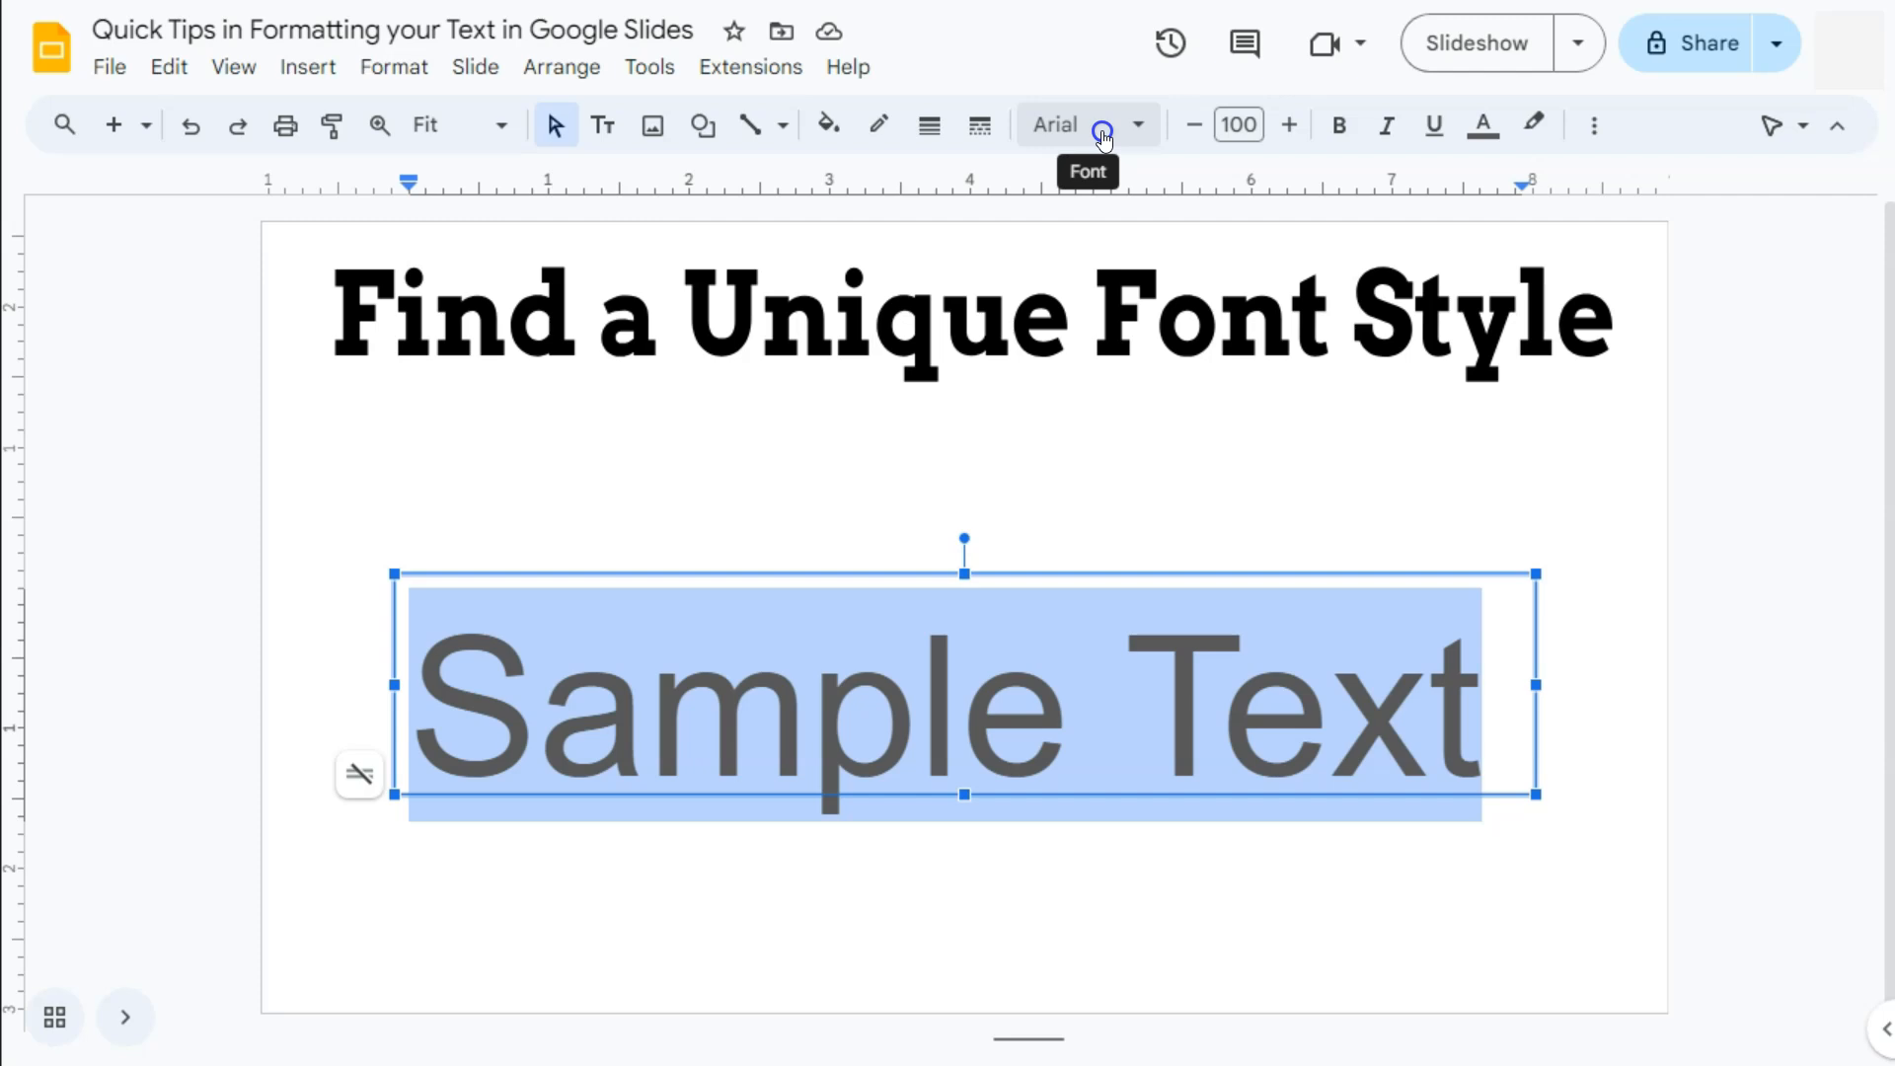
- Set the font of the selected "Sample Text" to Frijole
{"action": "left_click", "coordinate": [1103, 128]}
{"action": "scroll", "coordinate": [1176, 789], "scroll_direction": "down", "scroll_amount": 3}
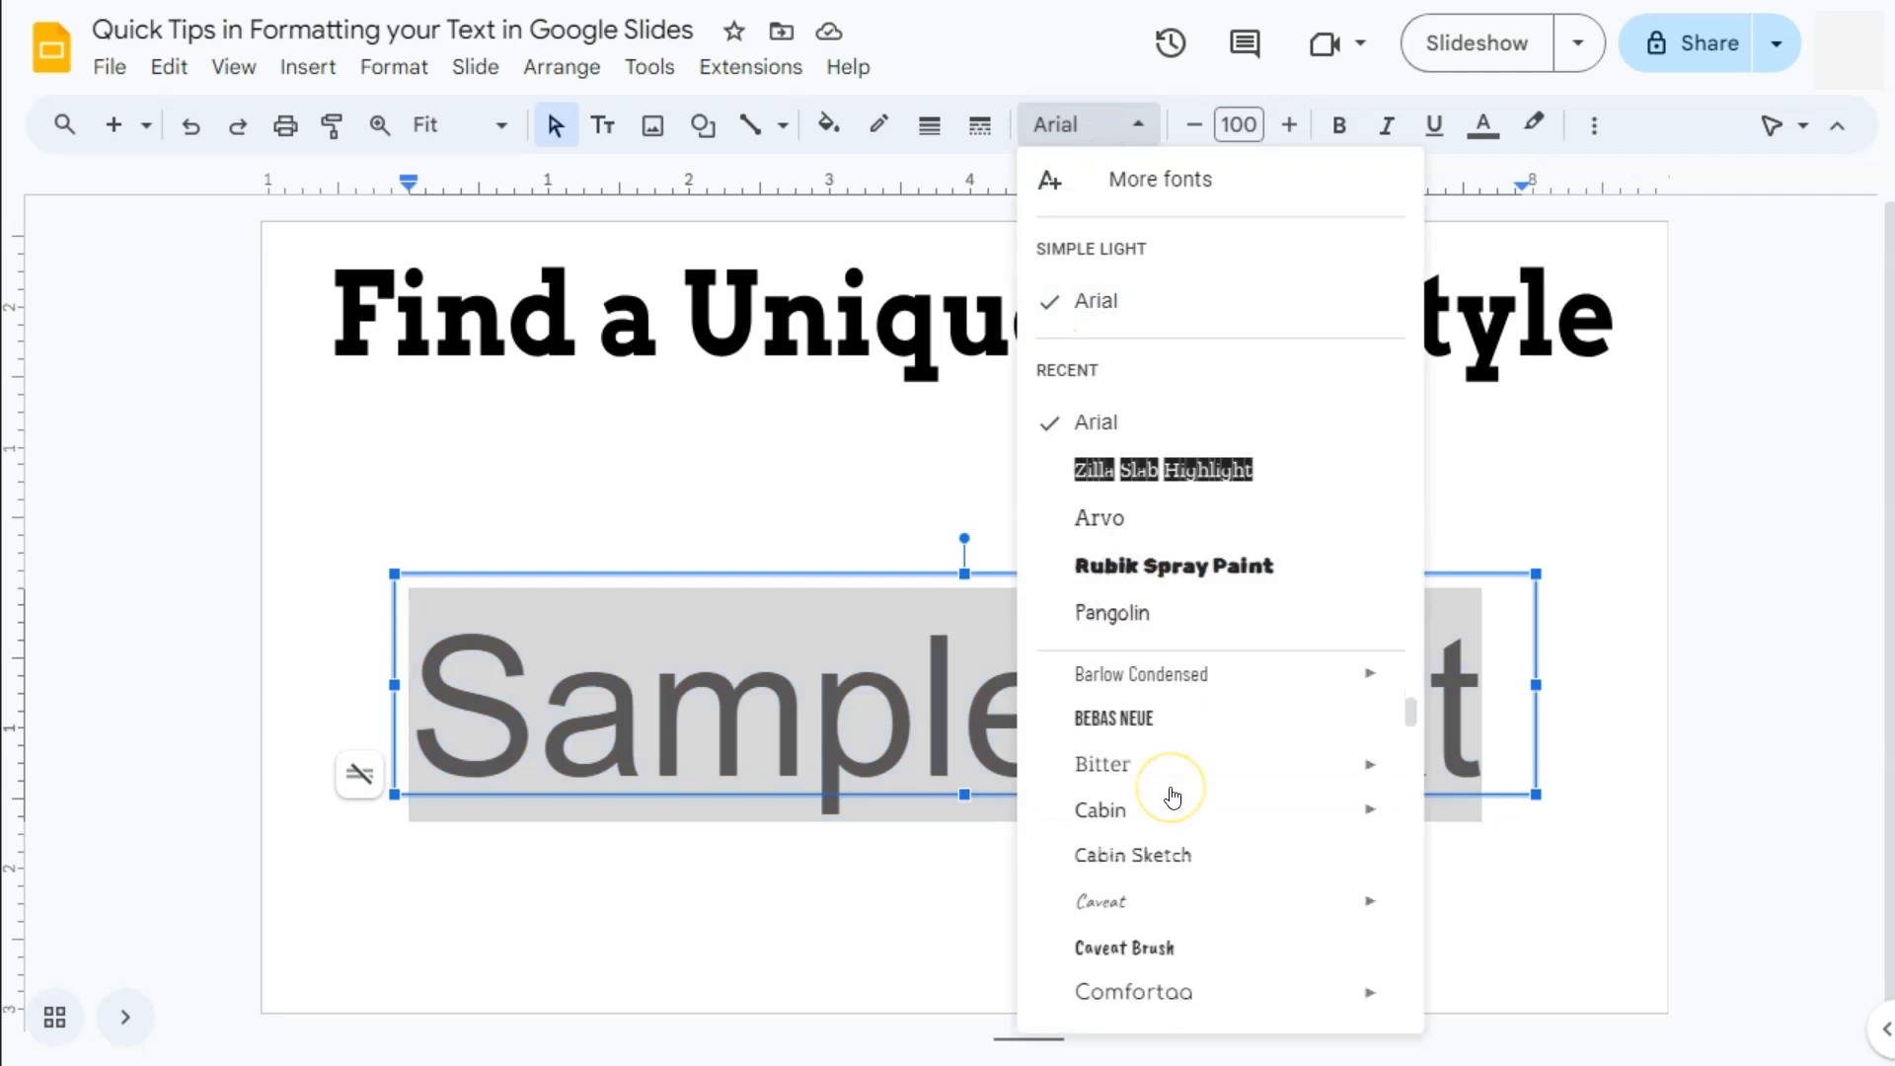
{"action": "scroll", "coordinate": [1173, 795], "scroll_direction": "down", "scroll_amount": 5}
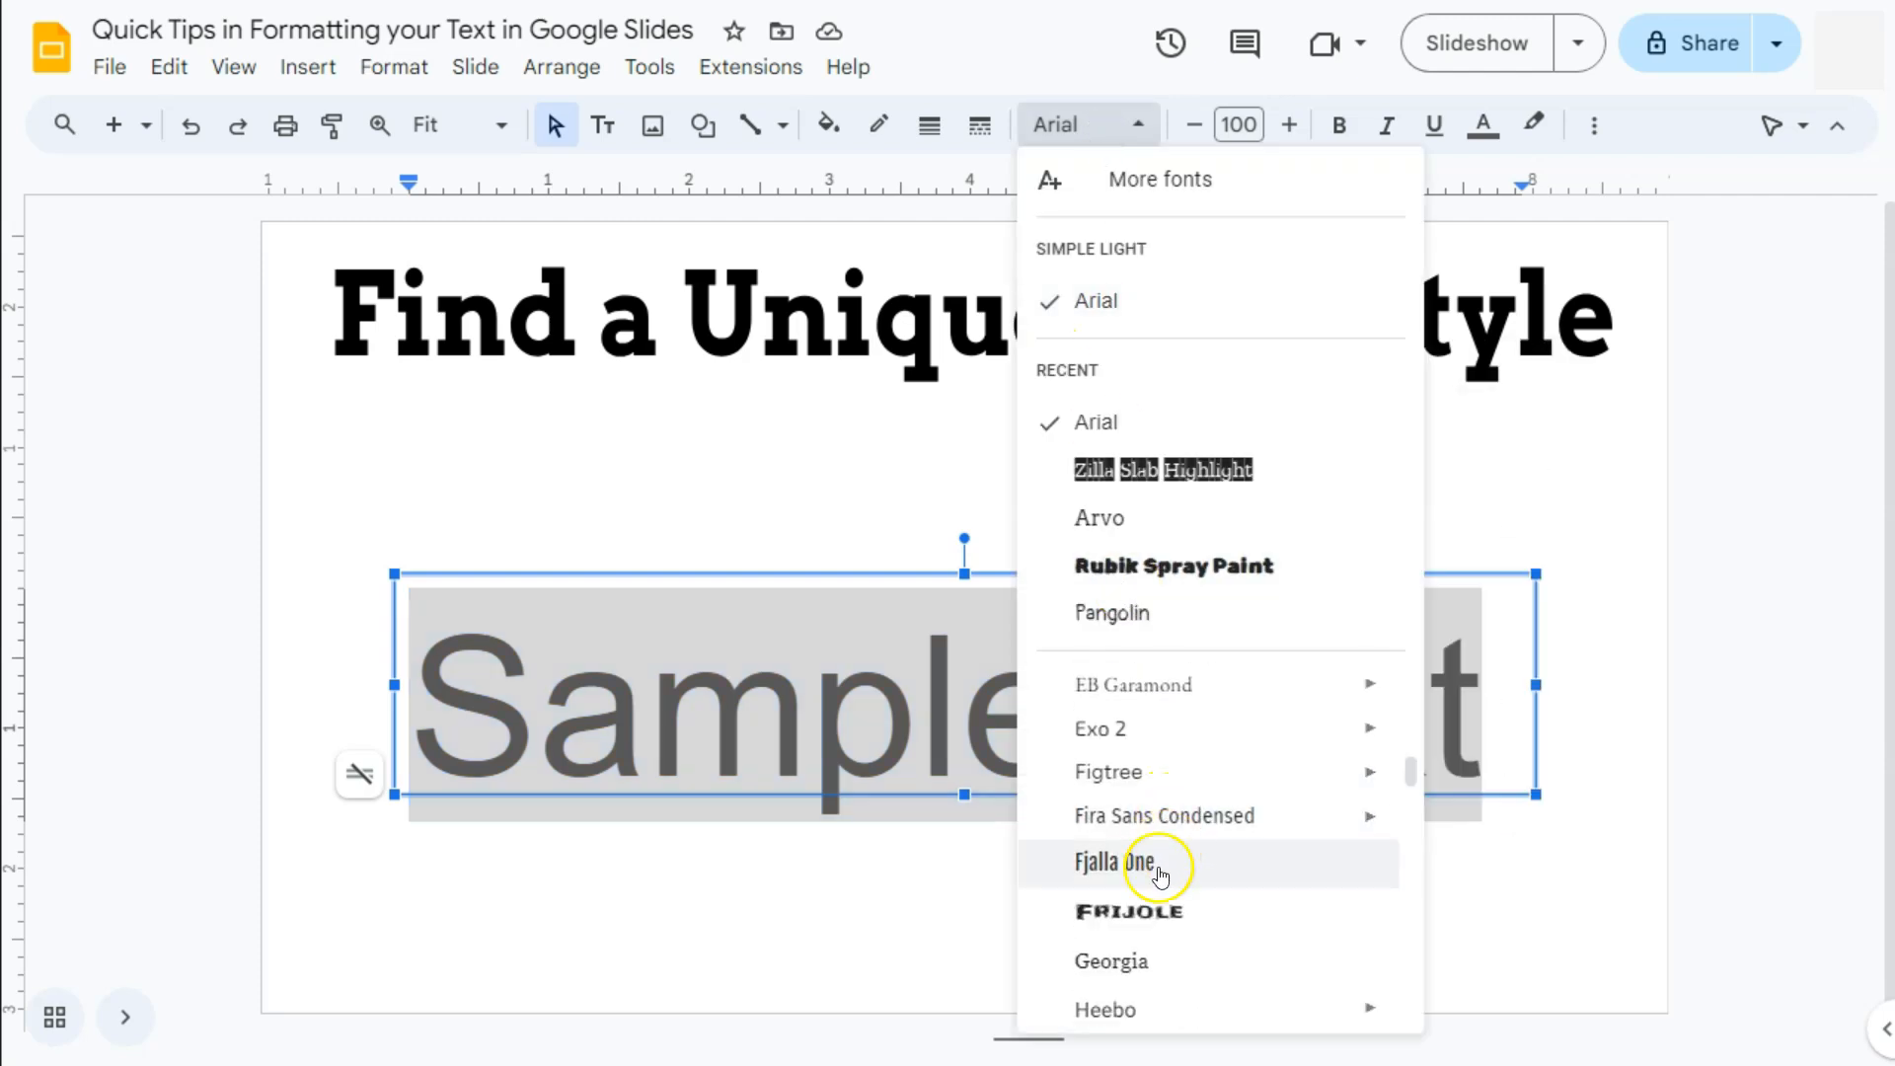
{"action": "mouse_move", "coordinate": [1134, 748]}
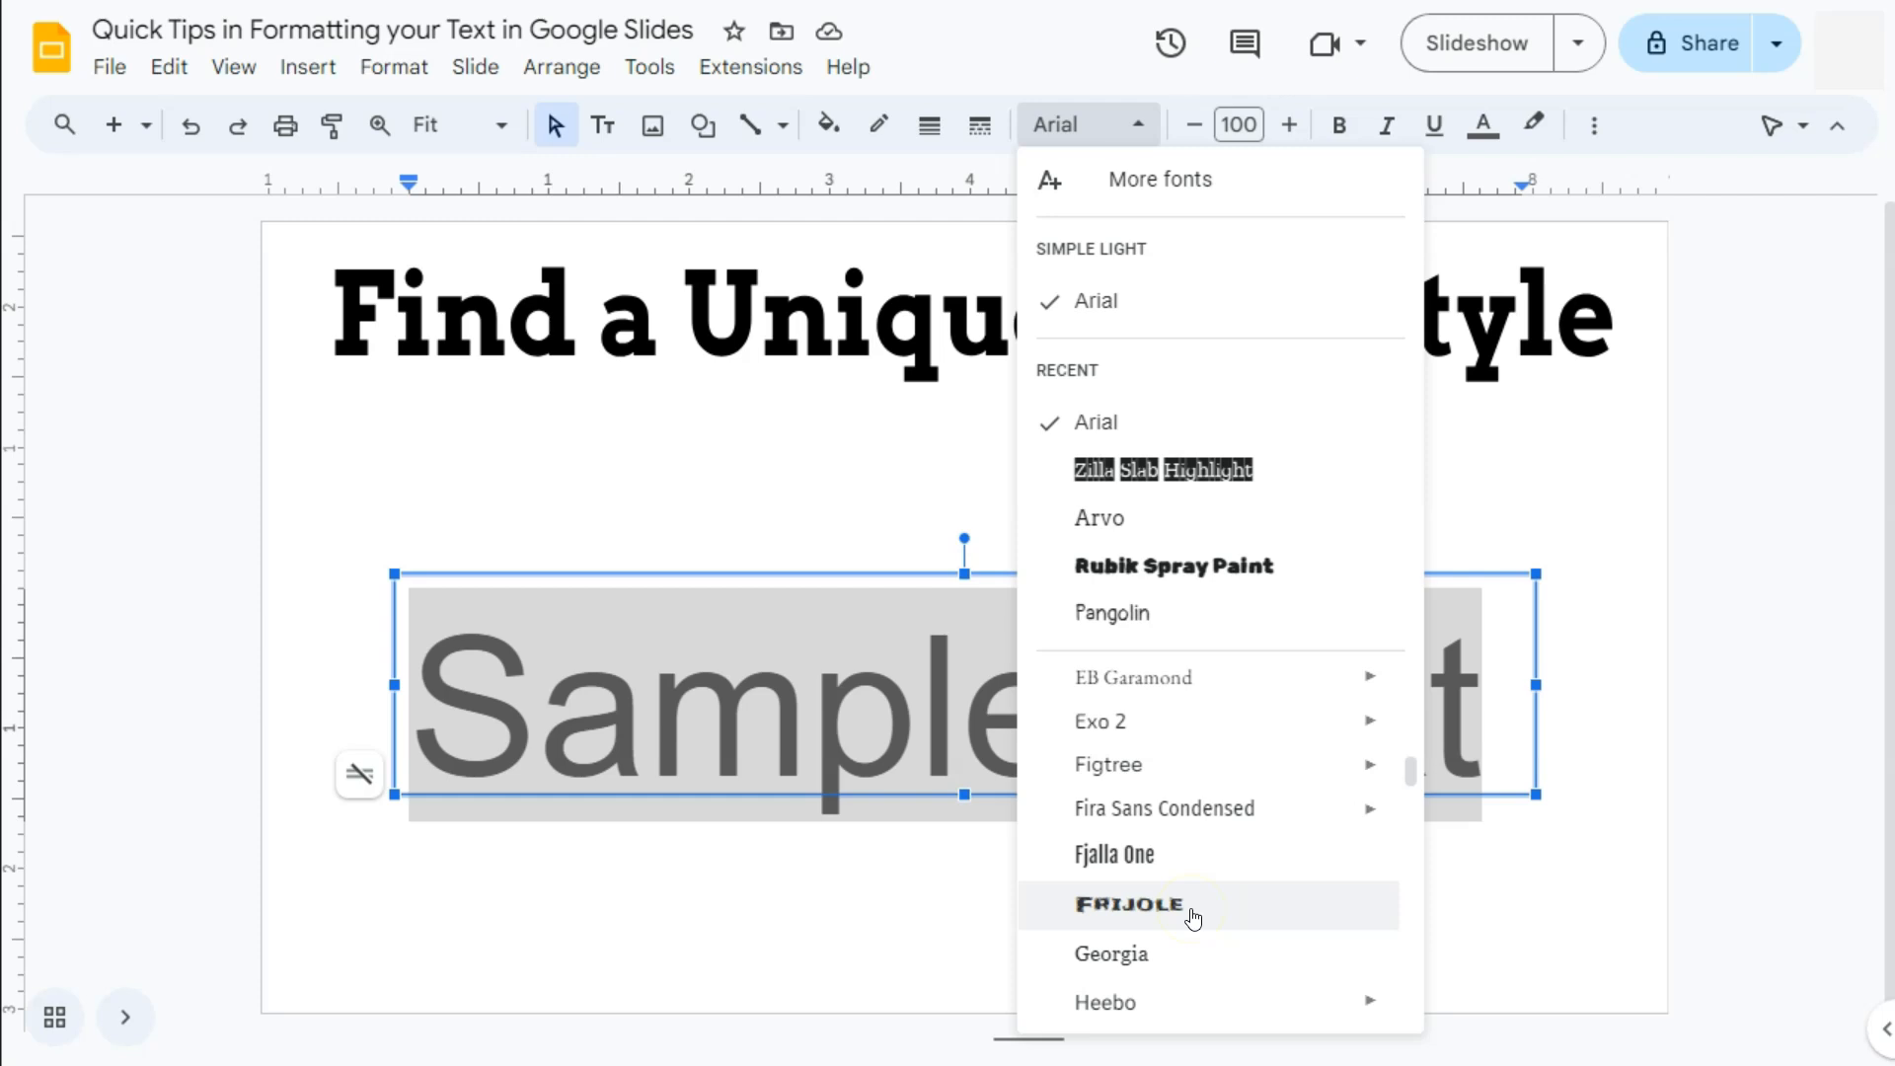
{"action": "left_click", "coordinate": [1190, 908]}
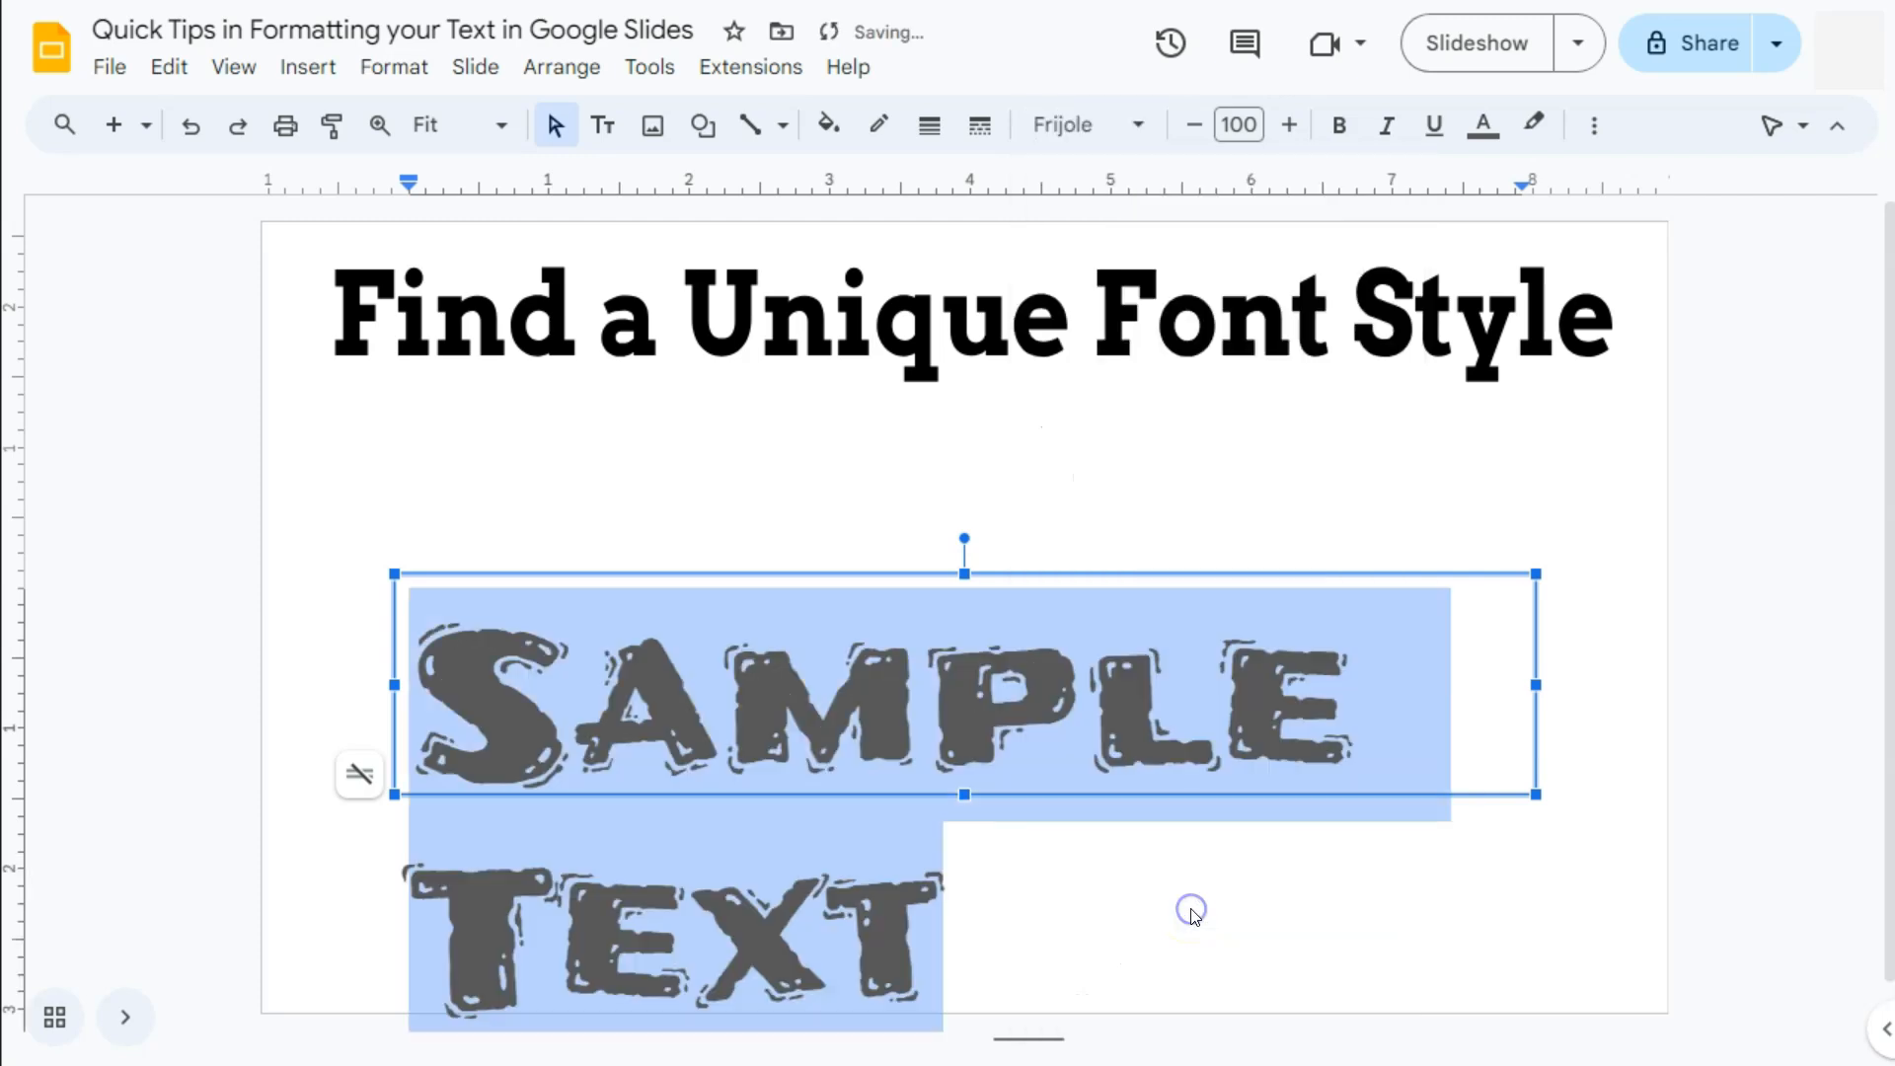
- Move the "Sample Text" box up closer to the slide title and select all of its text
{"action": "left_click", "coordinate": [1470, 656]}
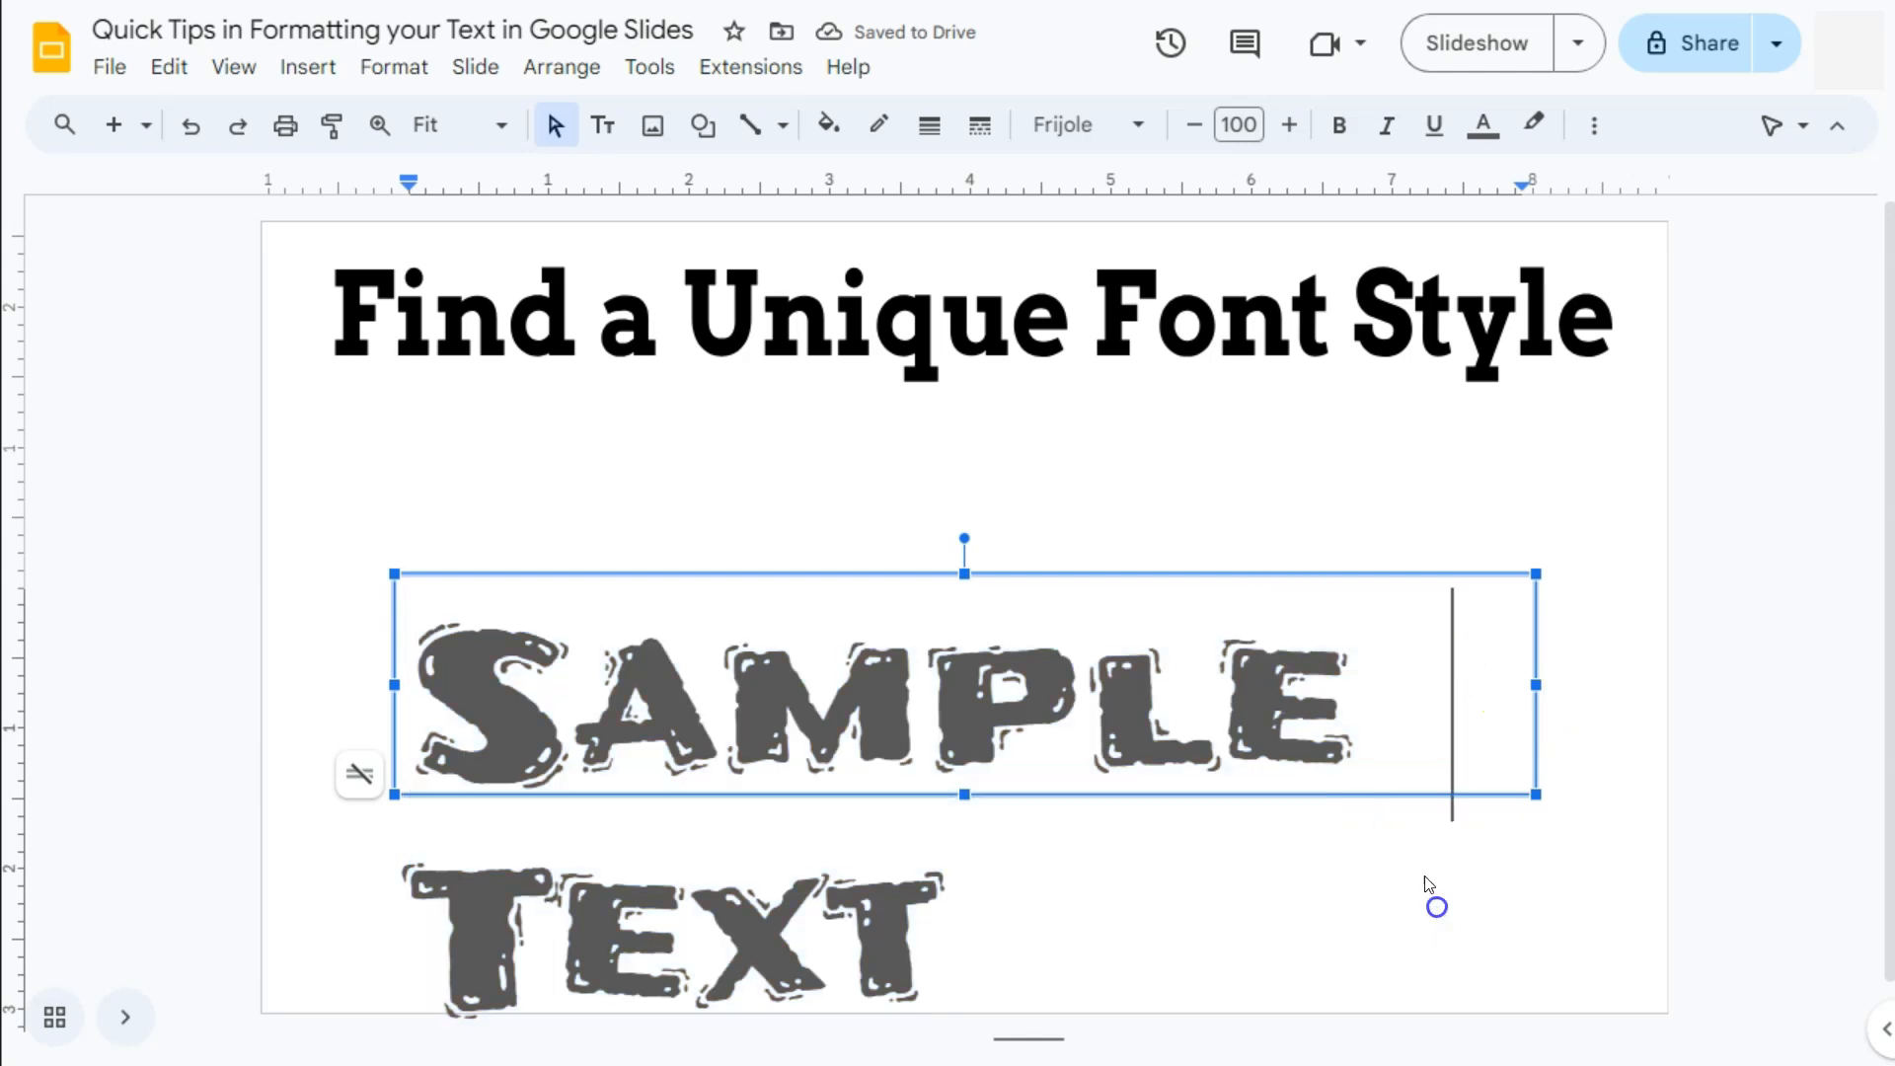
{"action": "left_click_drag", "start_coordinate": [1205, 573], "coordinate": [1205, 459]}
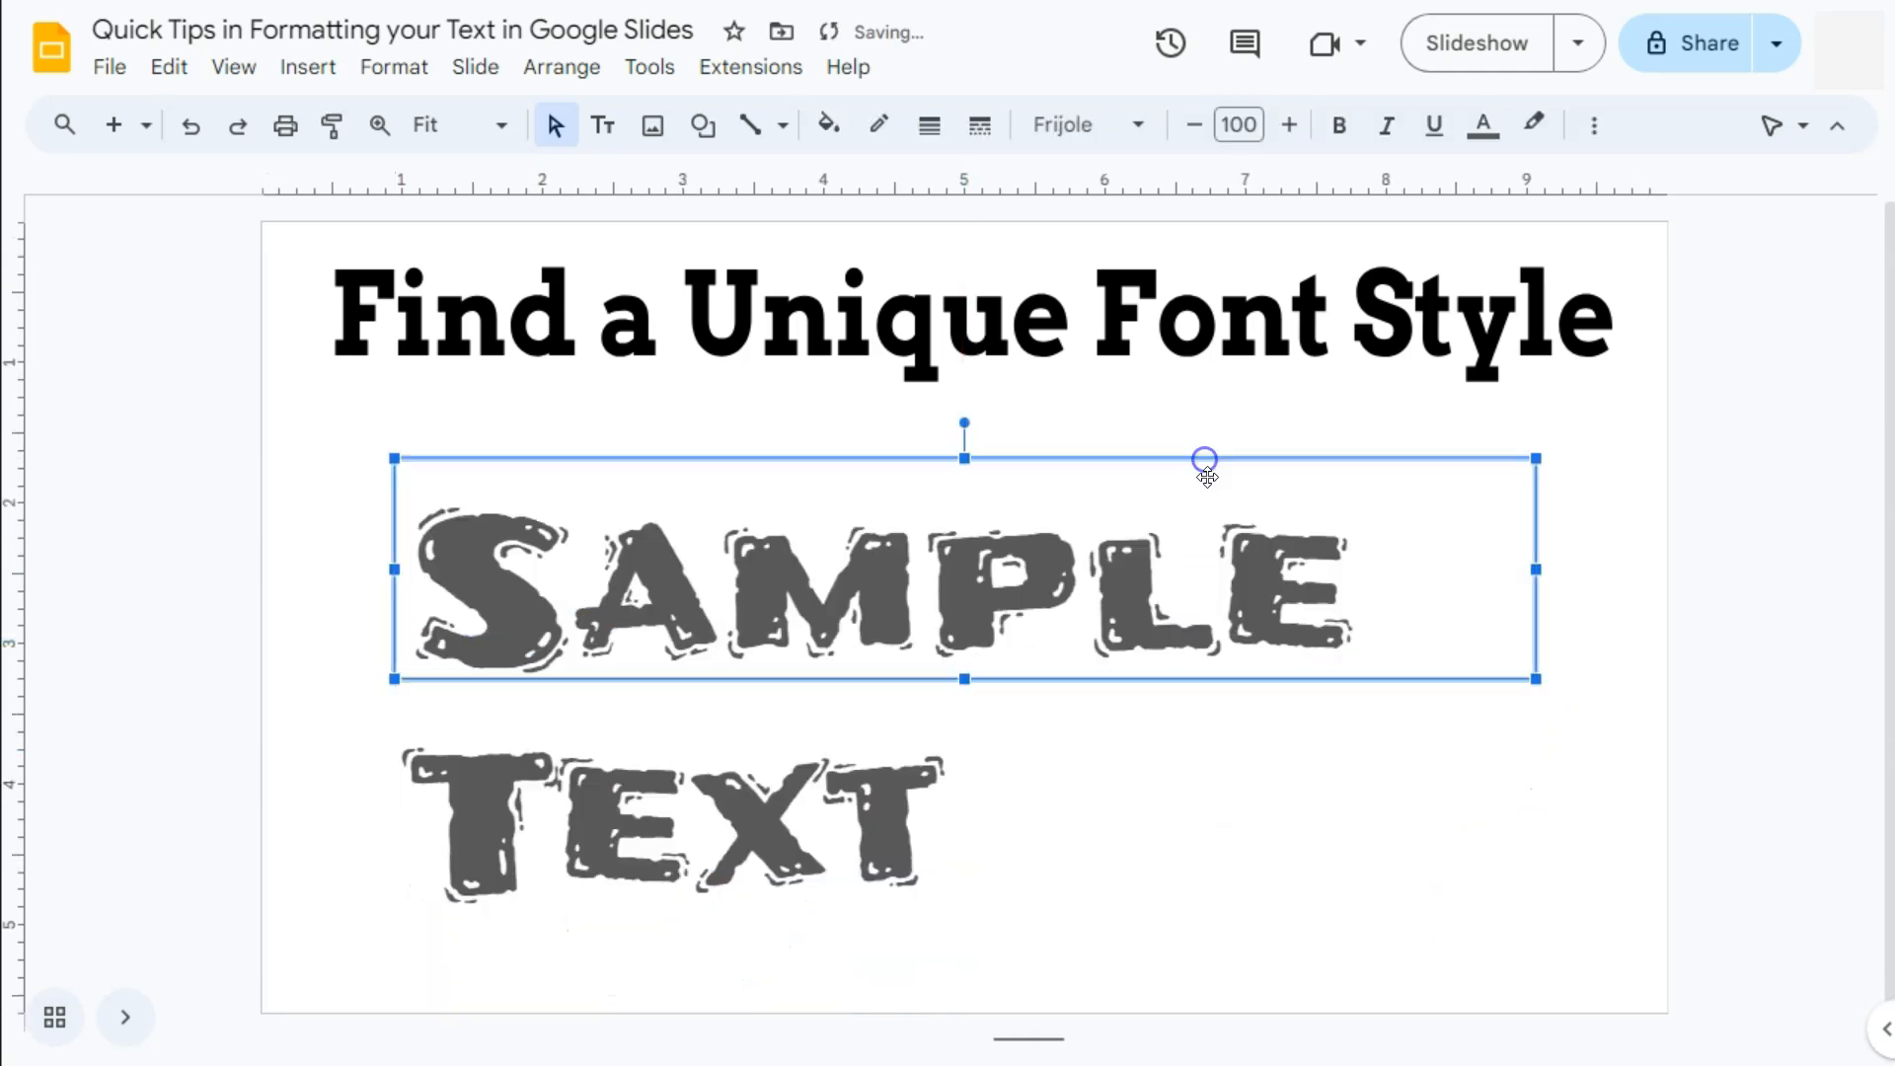
{"action": "left_click", "coordinate": [1290, 844]}
{"action": "left_click_drag", "start_coordinate": [1044, 765], "coordinate": [483, 617]}
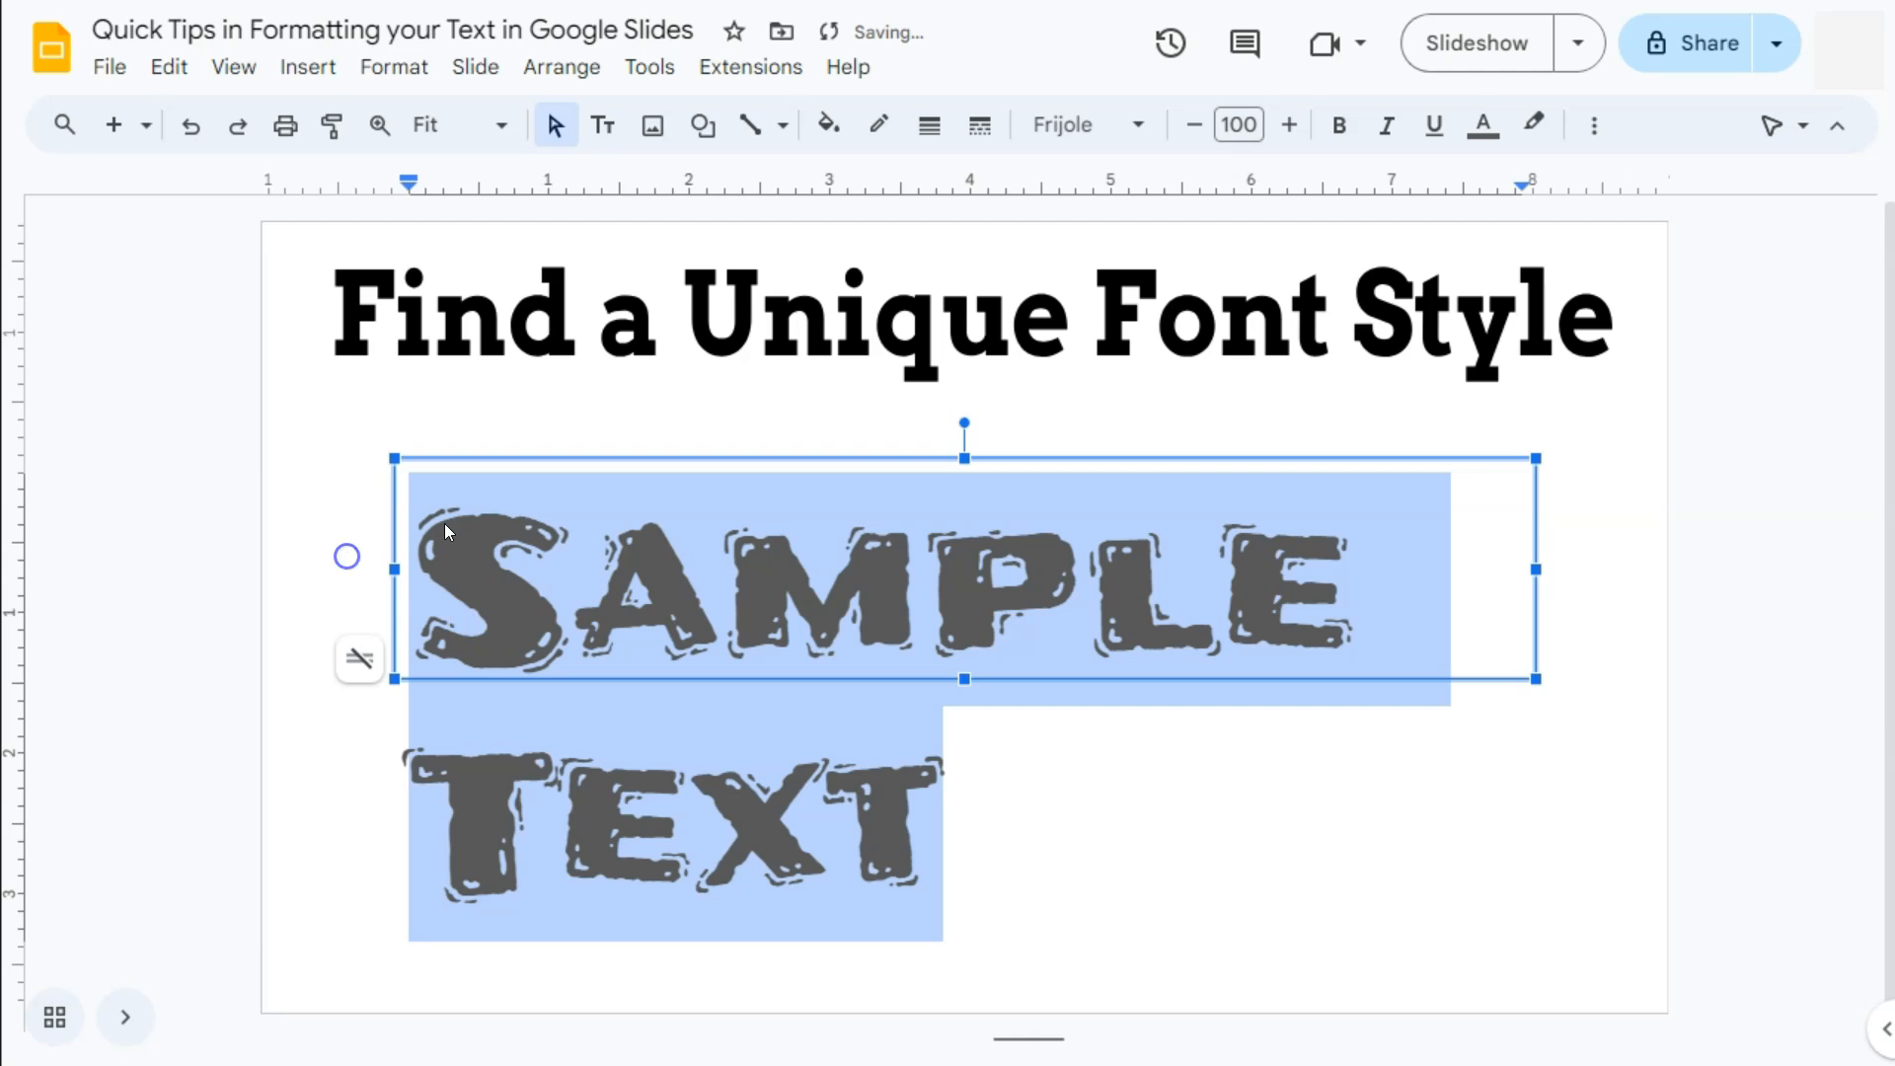
{"action": "left_click", "coordinate": [1594, 125]}
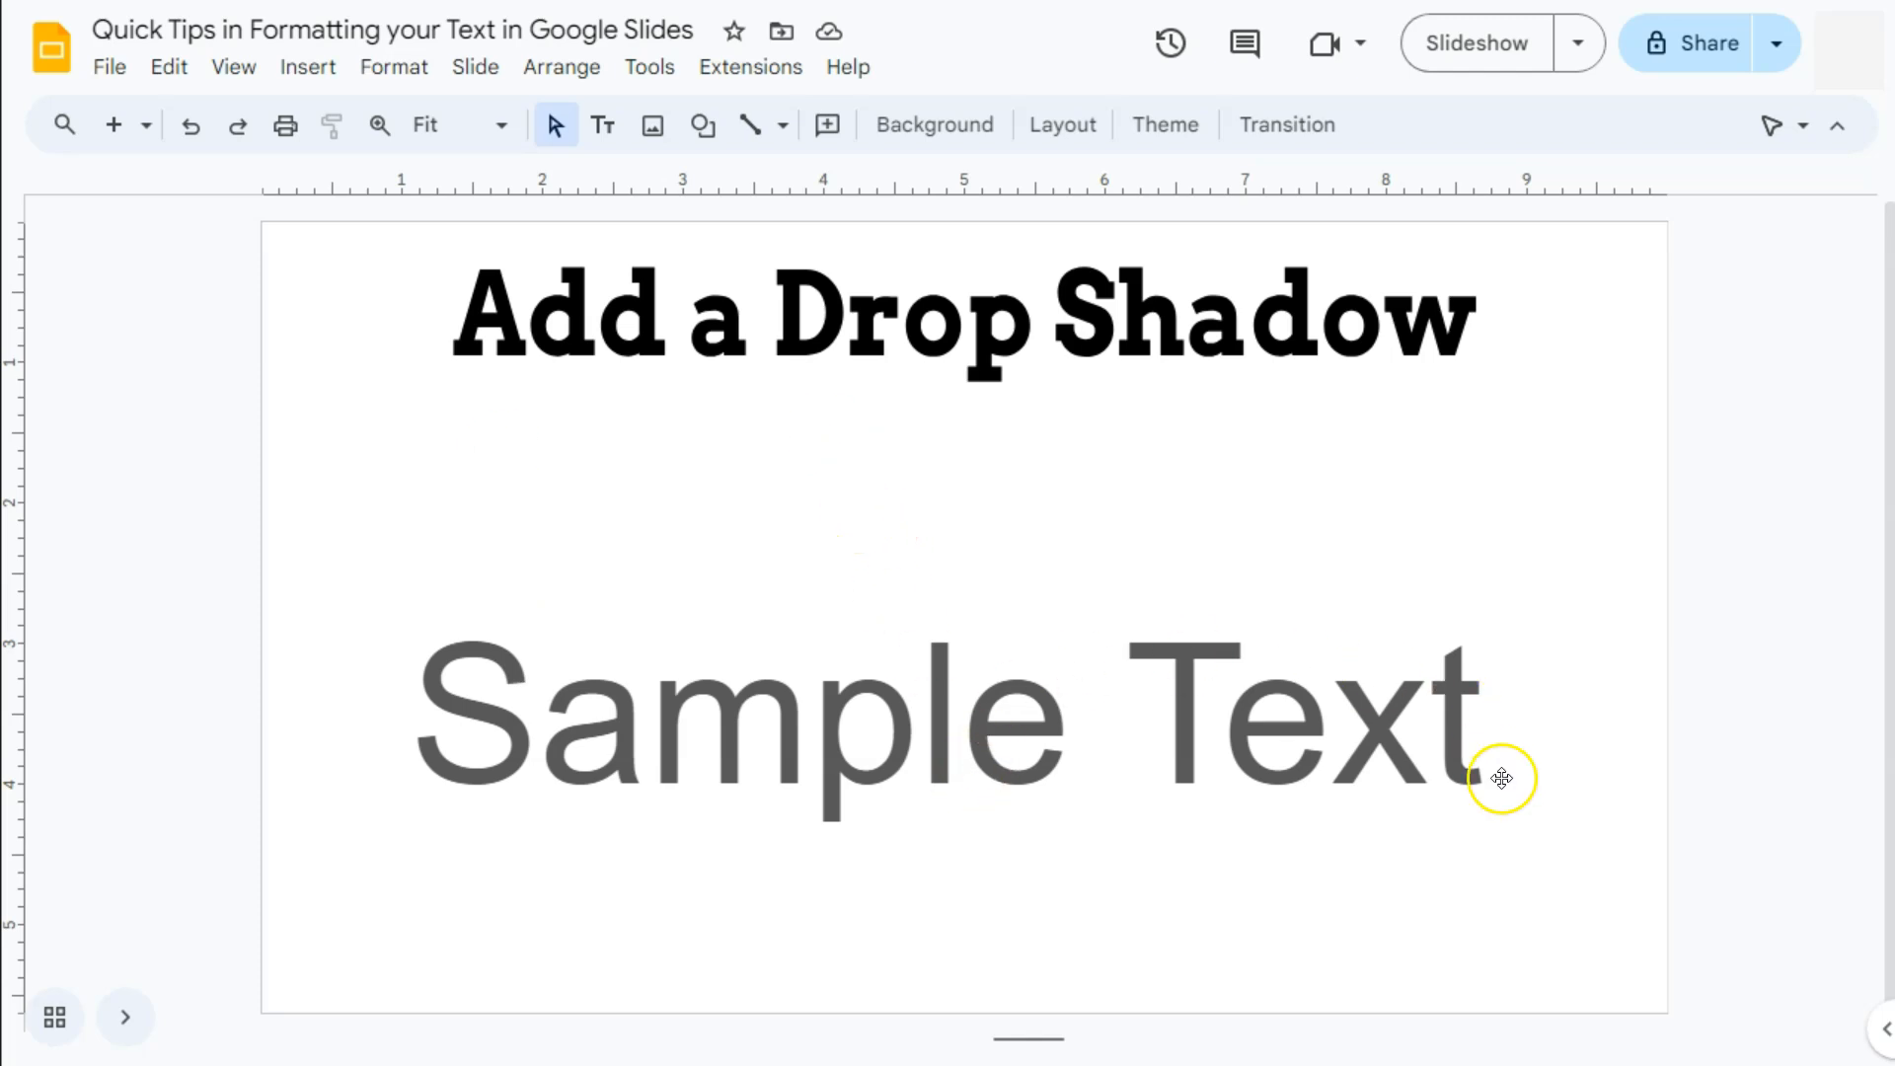
- Enable a drop shadow for "Sample Text" on the "Add a Drop Shadow" slide through its format options
{"action": "left_click_drag", "start_coordinate": [1477, 709], "coordinate": [388, 691]}
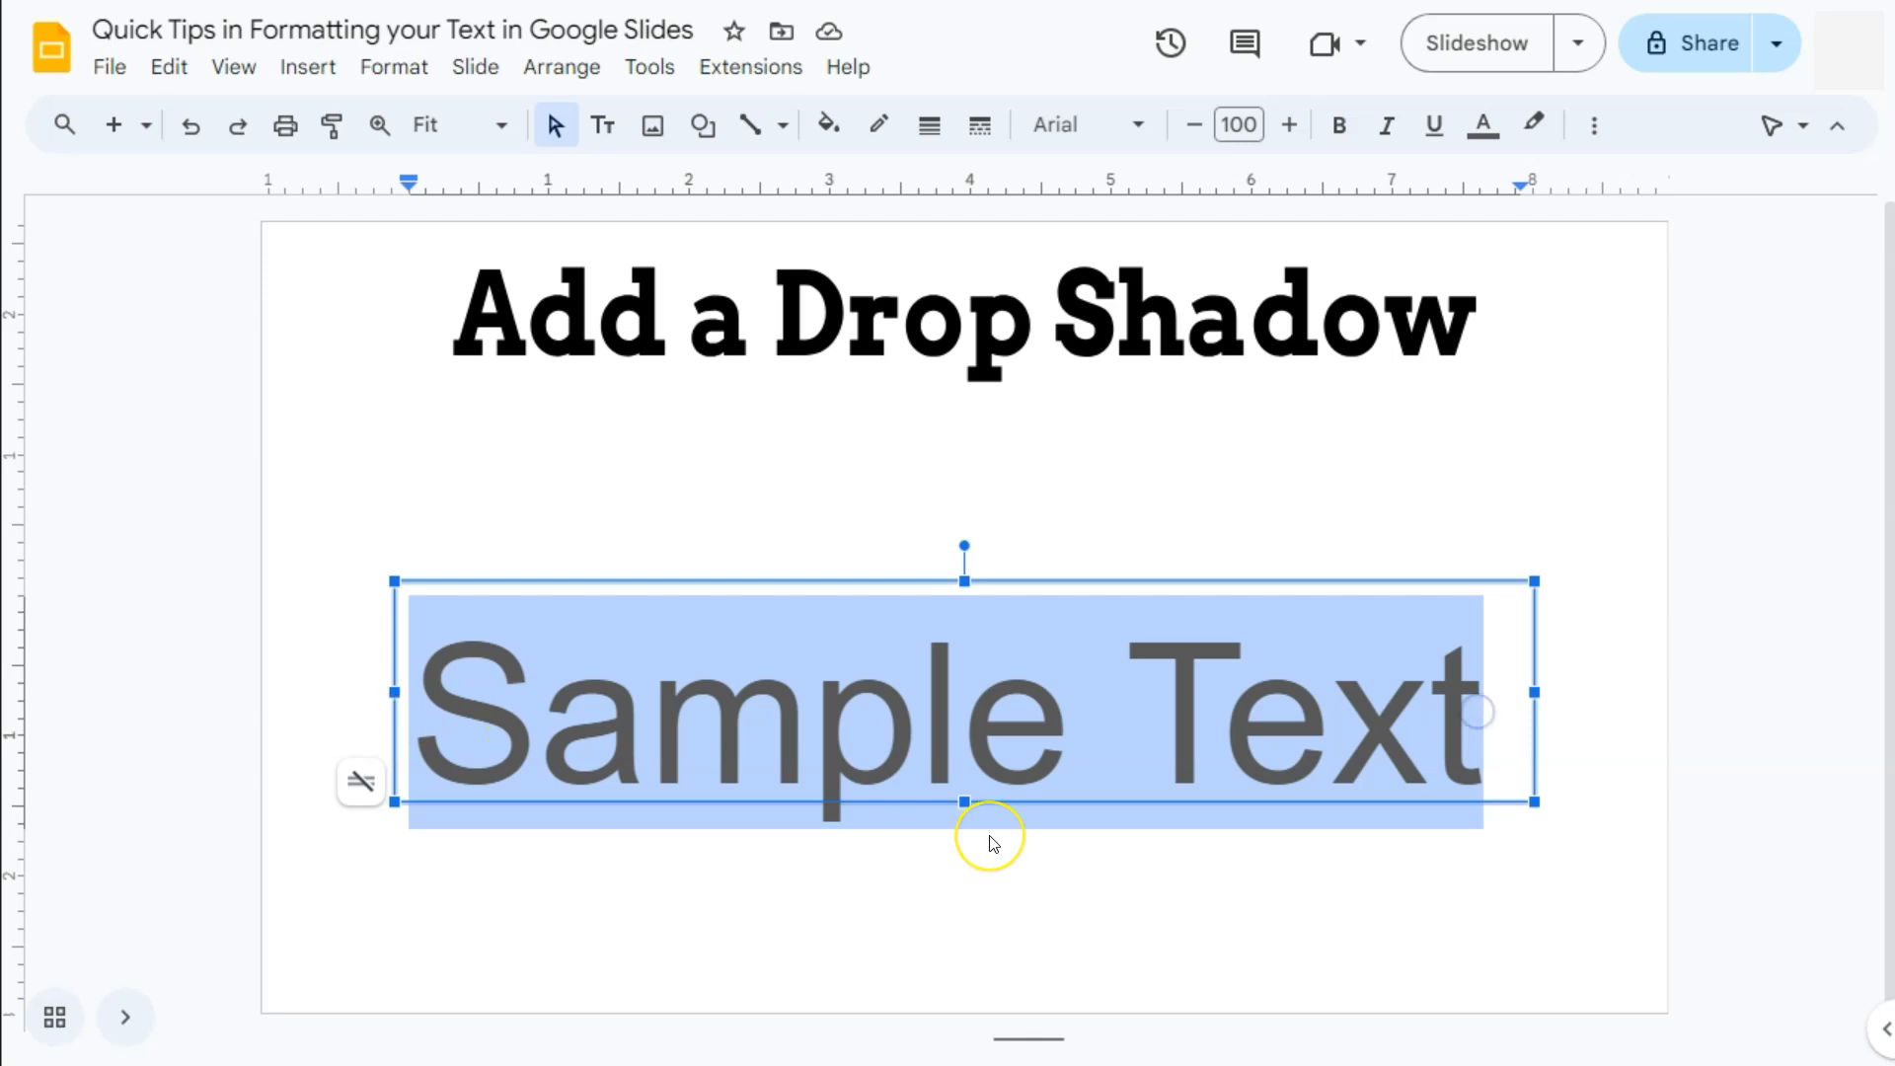
{"action": "left_click", "coordinate": [1594, 129]}
{"action": "left_click", "coordinate": [1396, 183]}
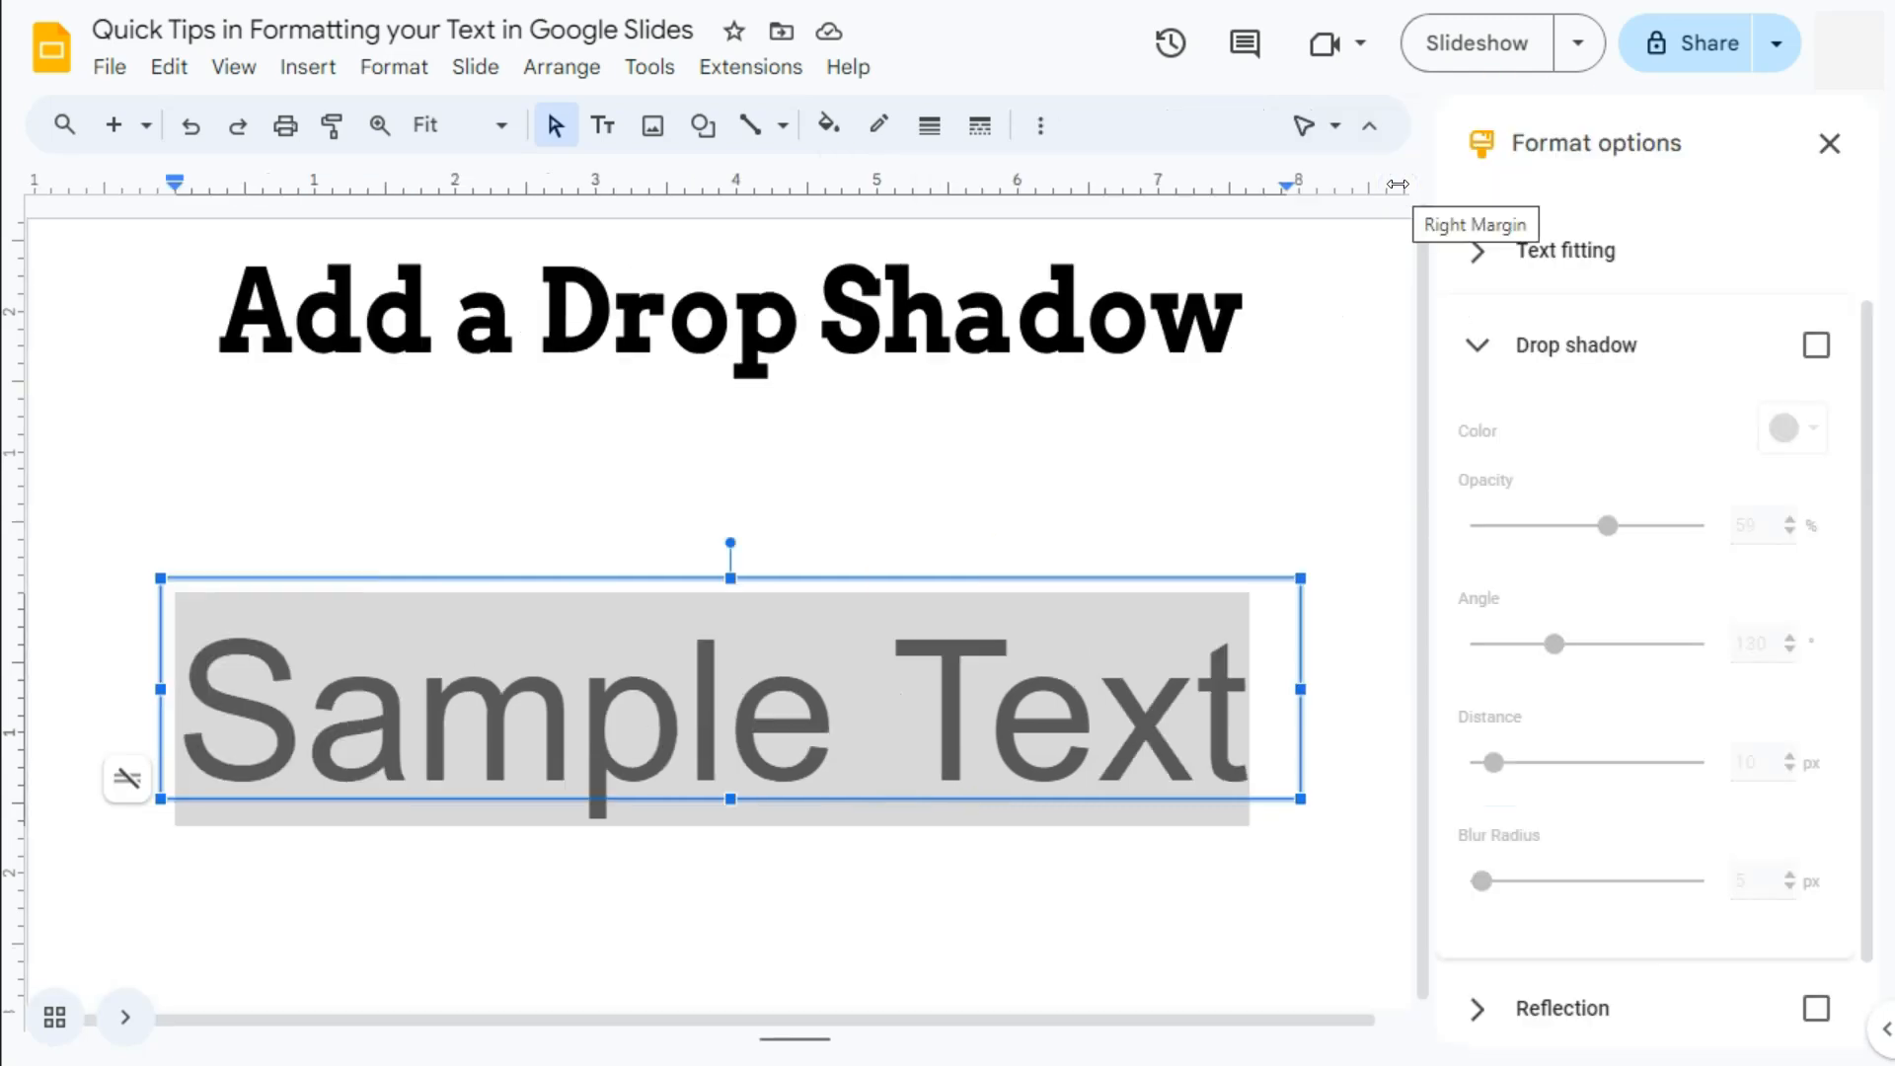
{"action": "scroll", "coordinate": [1555, 419], "scroll_direction": "up", "scroll_amount": 2}
{"action": "scroll", "coordinate": [1560, 420], "scroll_direction": "down", "scroll_amount": 3}
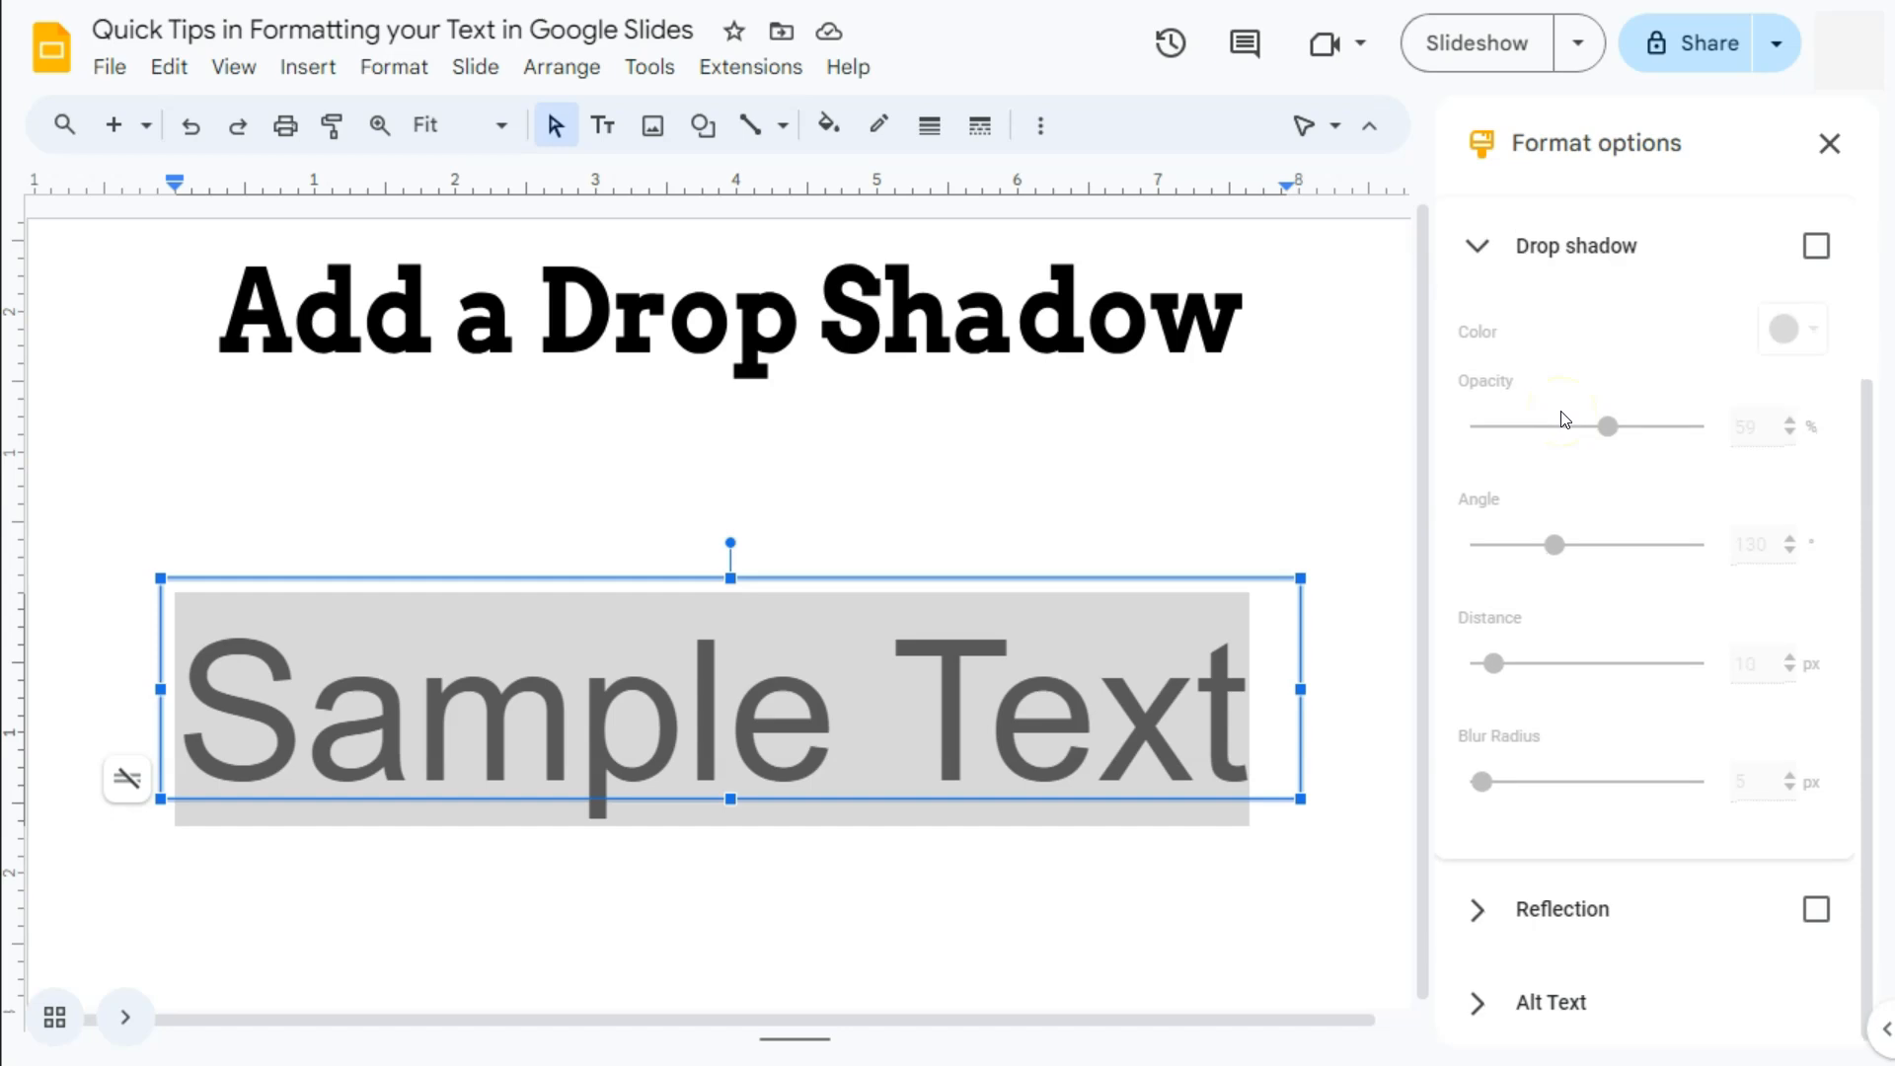
{"action": "scroll", "coordinate": [1562, 419], "scroll_direction": "up", "scroll_amount": 3}
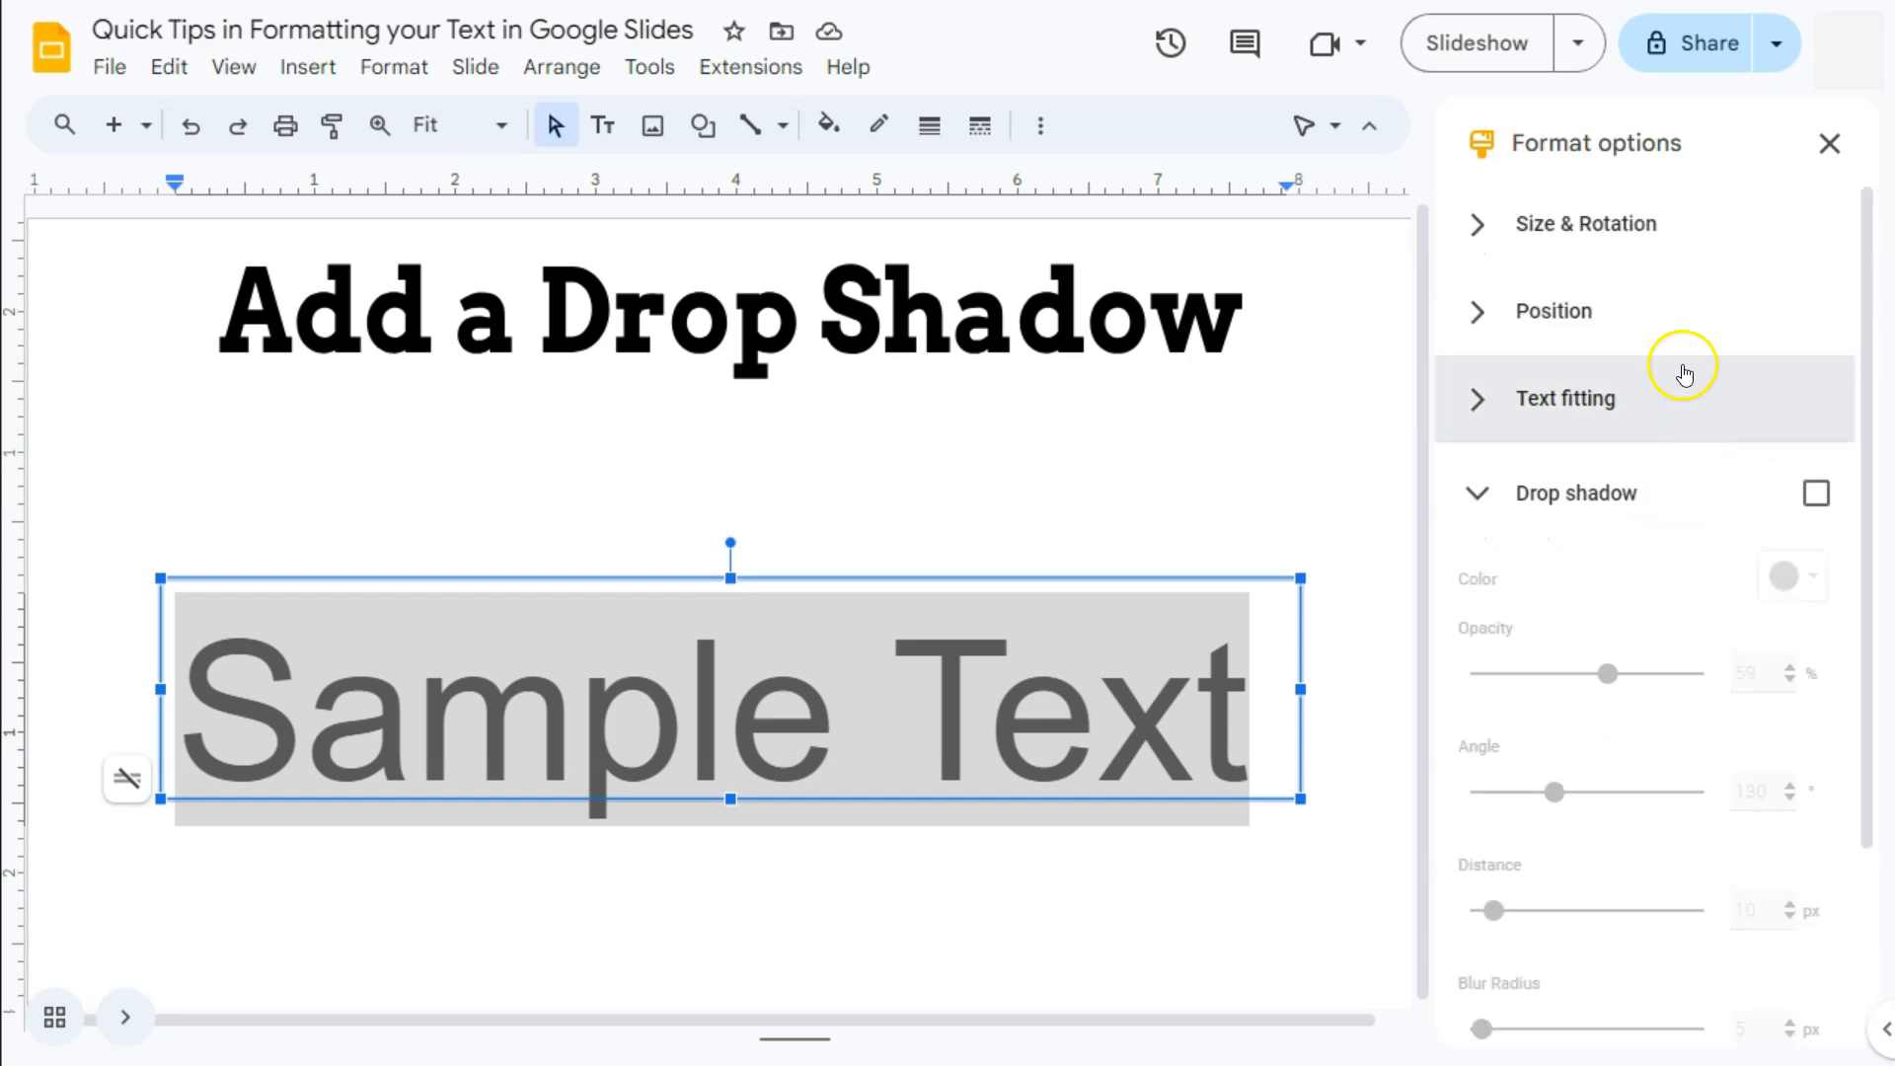
{"action": "left_click", "coordinate": [1814, 497]}
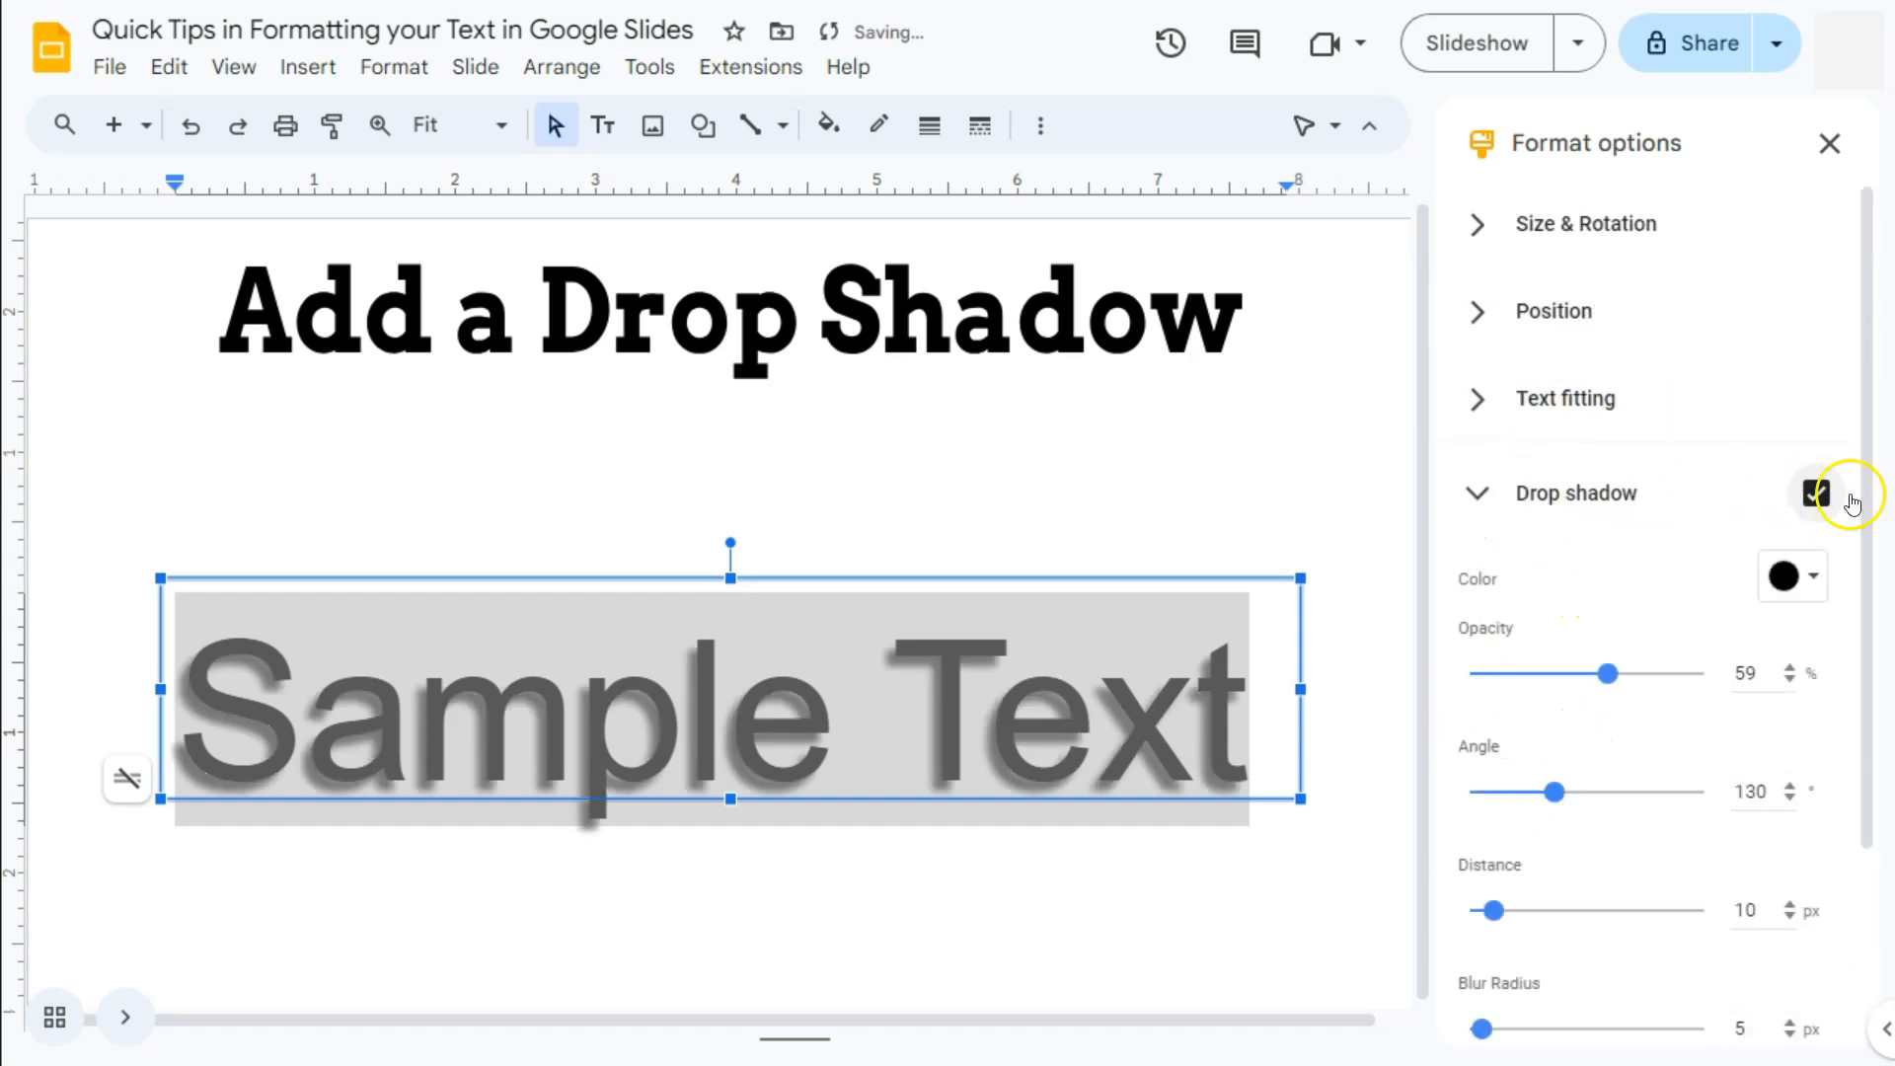
- Set the drop shadow of "Sample Text" to 67% opacity, 86° angle, 15 px distance and 7 px blur radius
{"action": "left_click", "coordinate": [711, 933]}
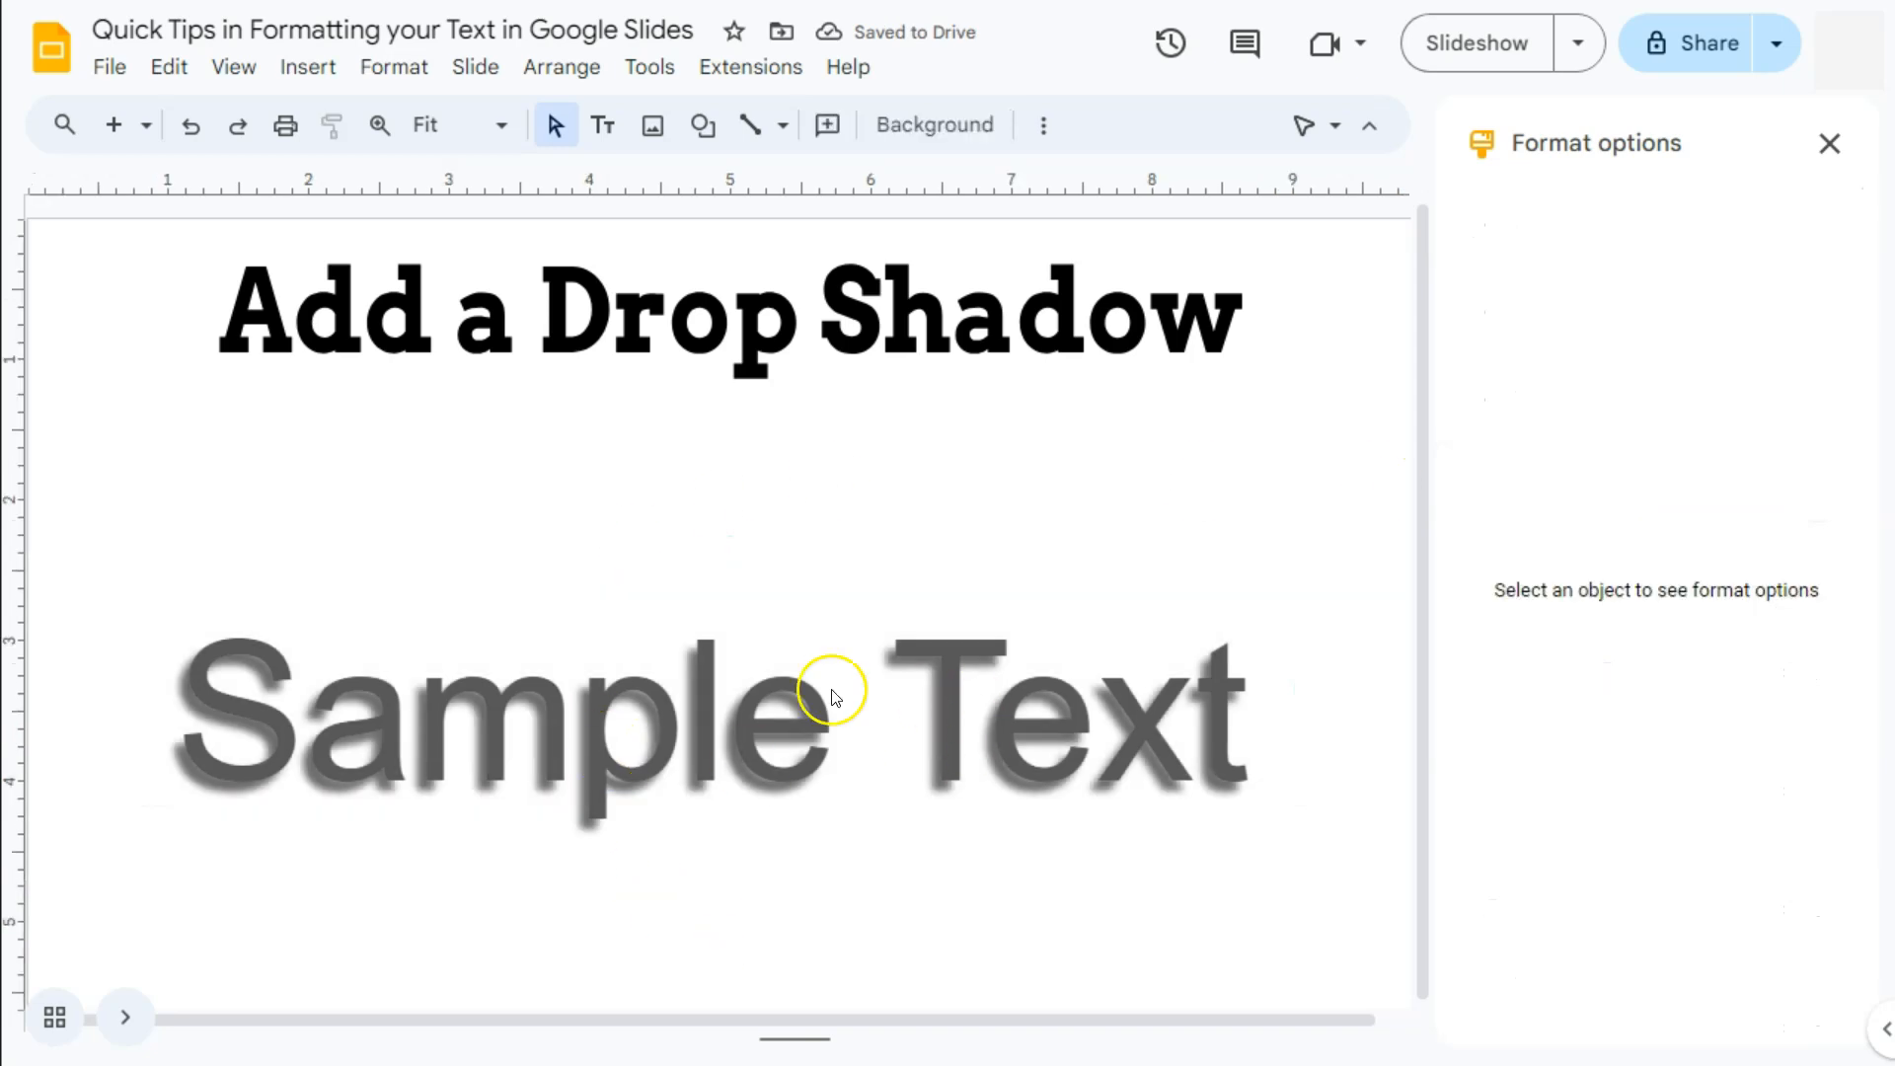
{"action": "left_click", "coordinate": [1074, 728]}
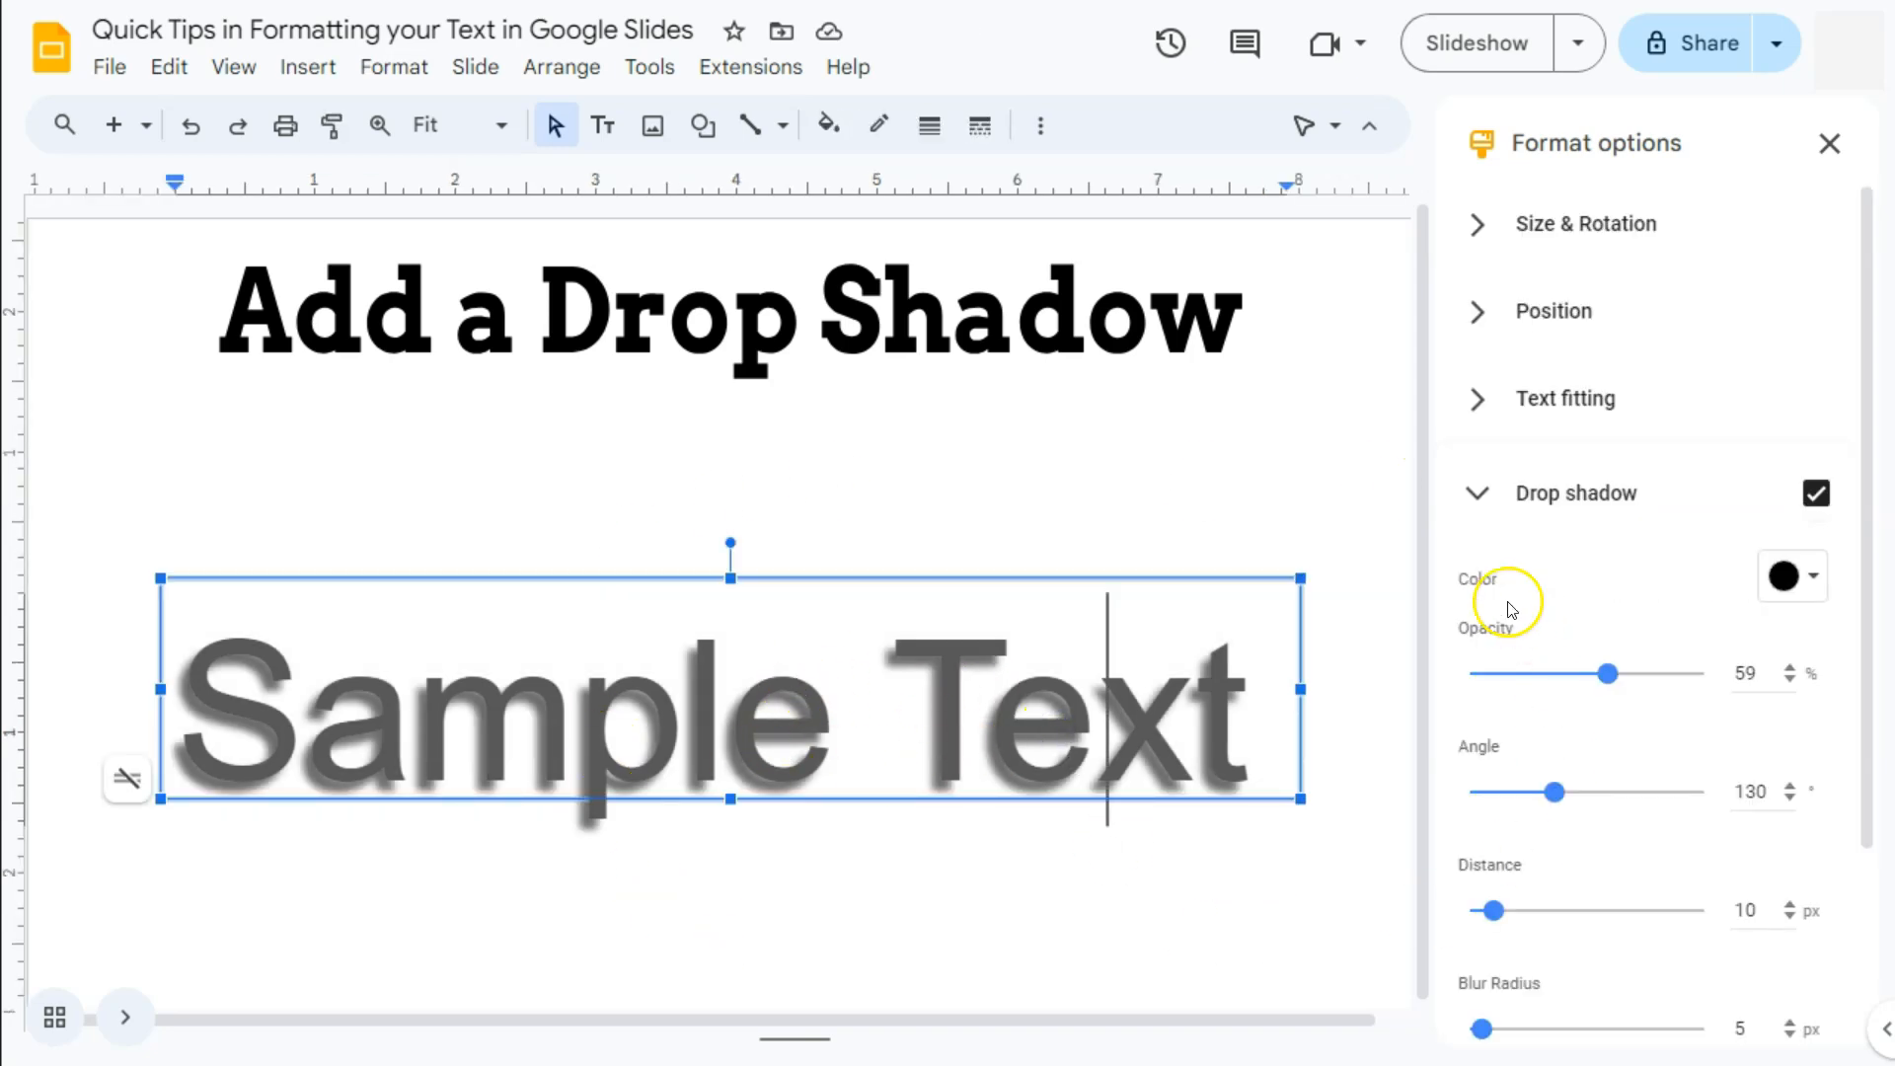
{"action": "scroll", "coordinate": [1507, 609], "scroll_direction": "down", "scroll_amount": 3}
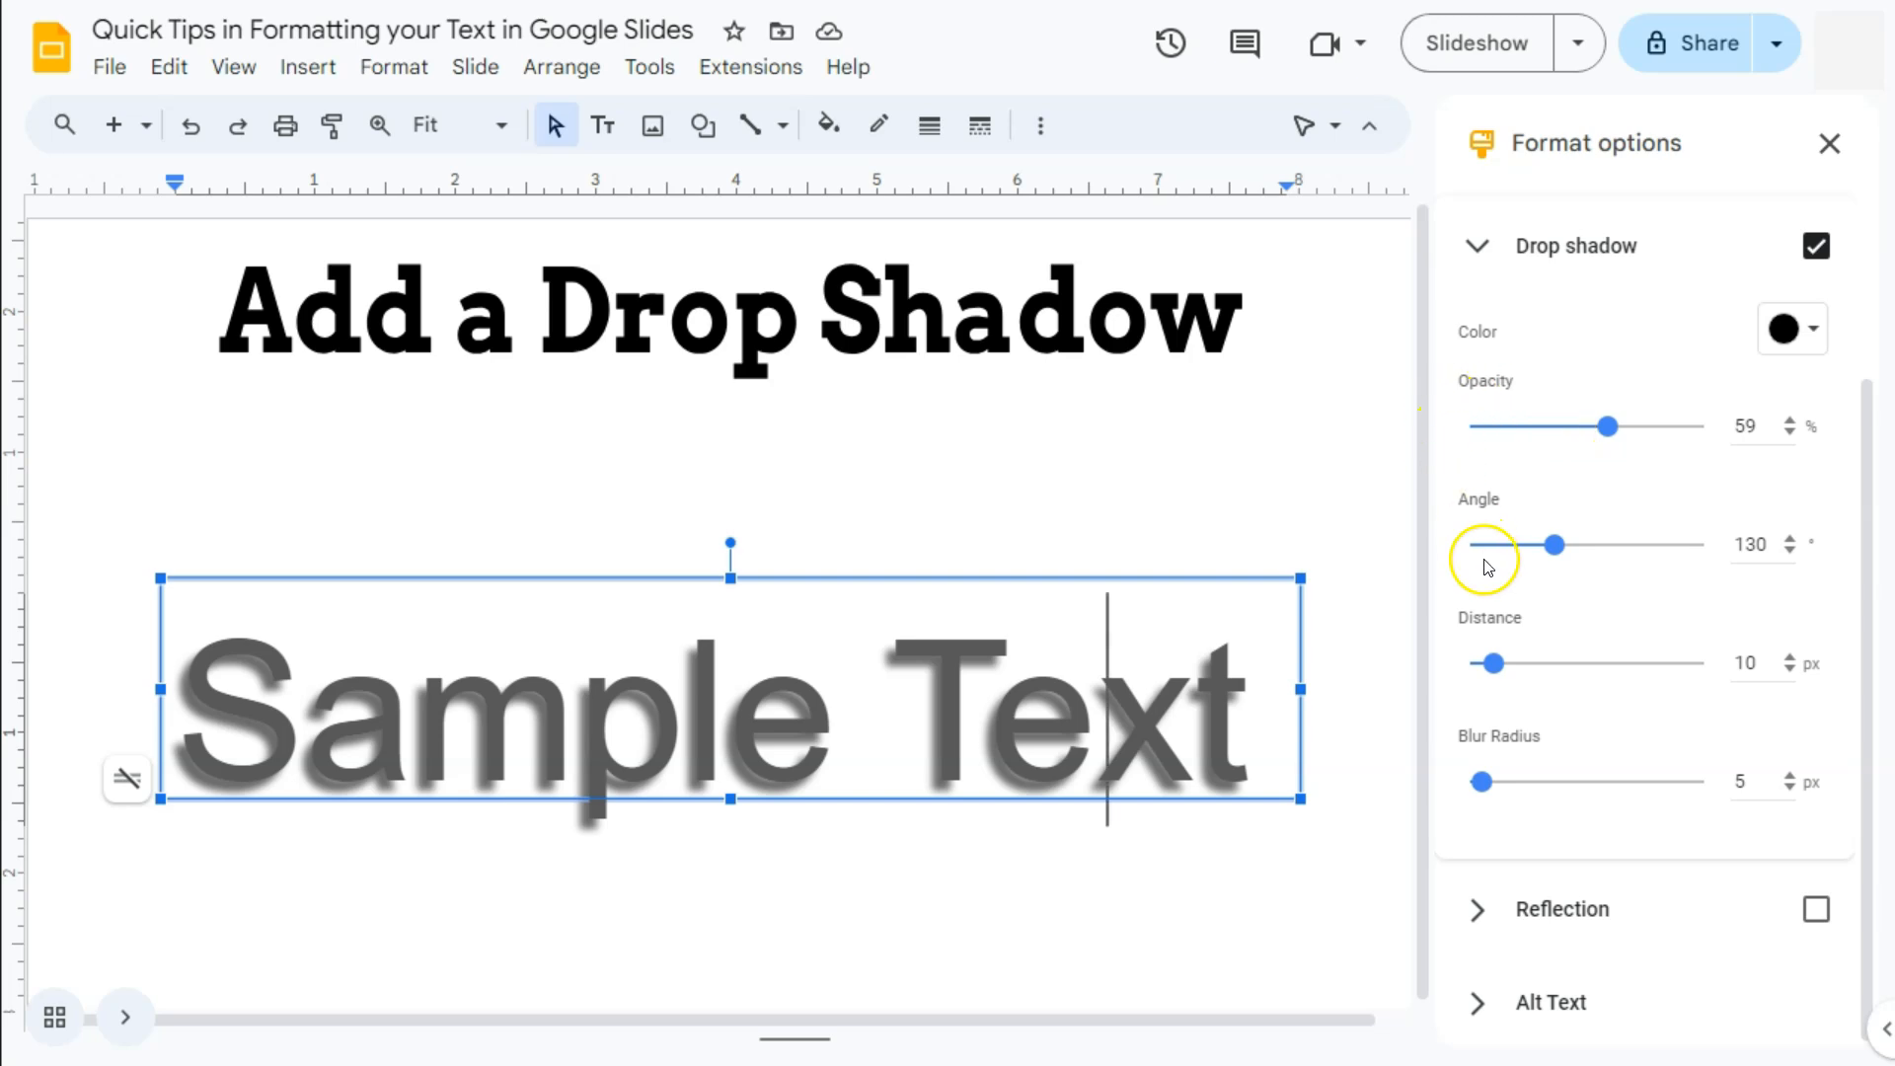
{"action": "left_click_drag", "start_coordinate": [1608, 427], "coordinate": [1628, 428]}
{"action": "left_click_drag", "start_coordinate": [1555, 545], "coordinate": [1525, 545]}
{"action": "left_click_drag", "start_coordinate": [1493, 660], "coordinate": [1508, 665]}
{"action": "left_click_drag", "start_coordinate": [1480, 780], "coordinate": [1491, 795]}
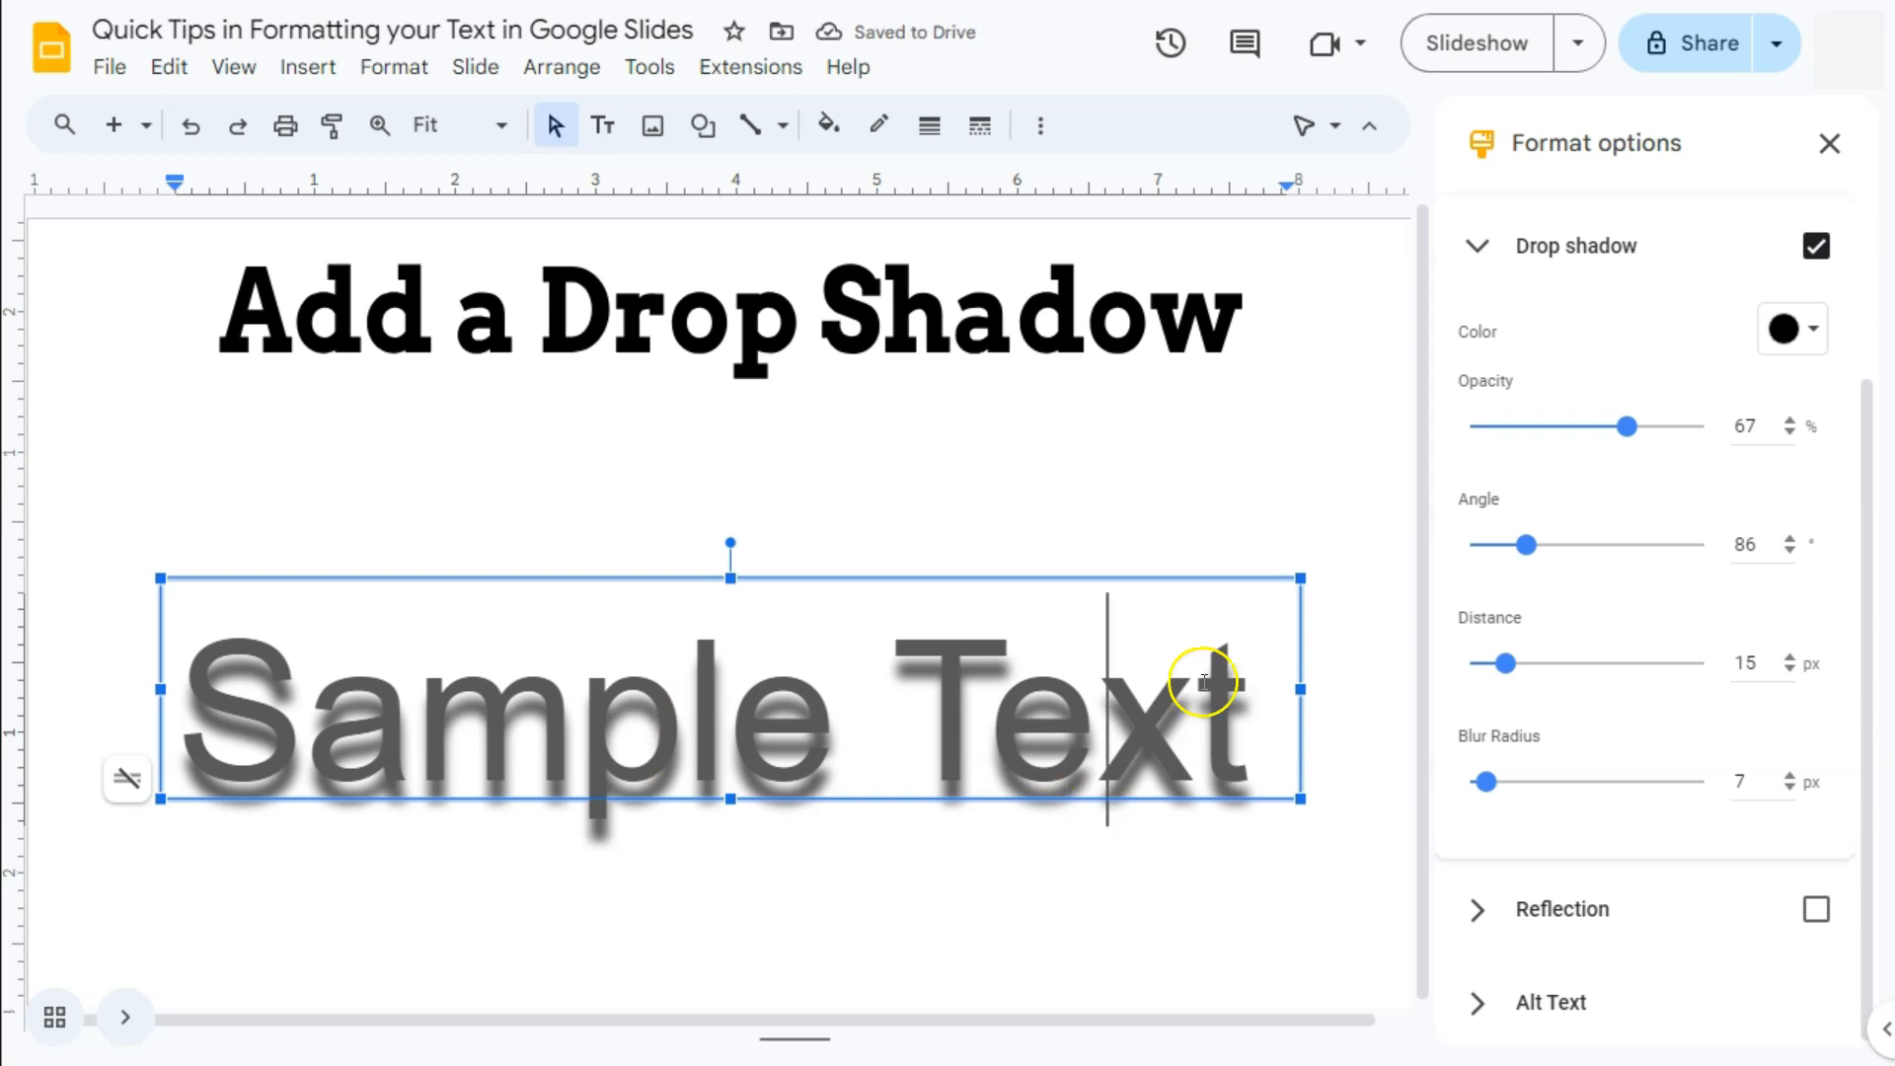
- Change the drop shadow color of "Sample Text" to purple and close the format options
{"action": "left_click", "coordinate": [1803, 330]}
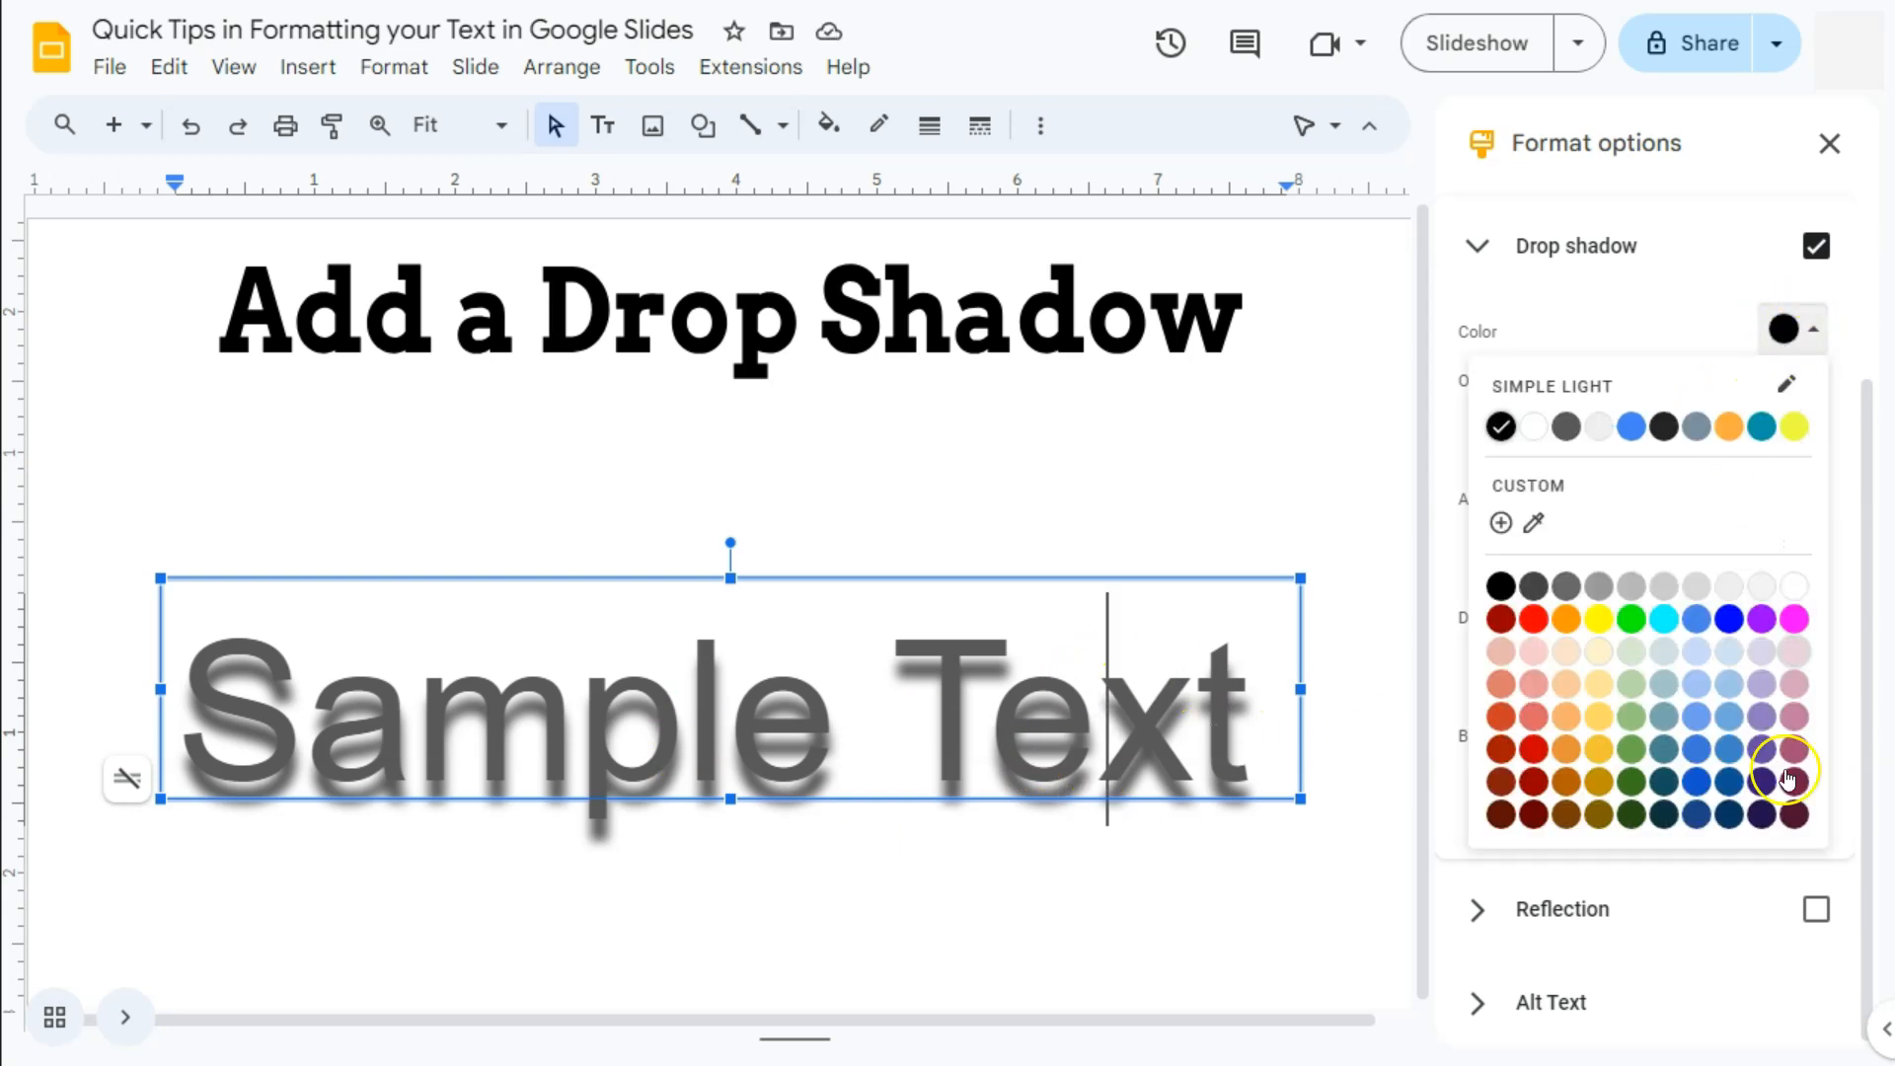
{"action": "left_click", "coordinate": [1763, 620]}
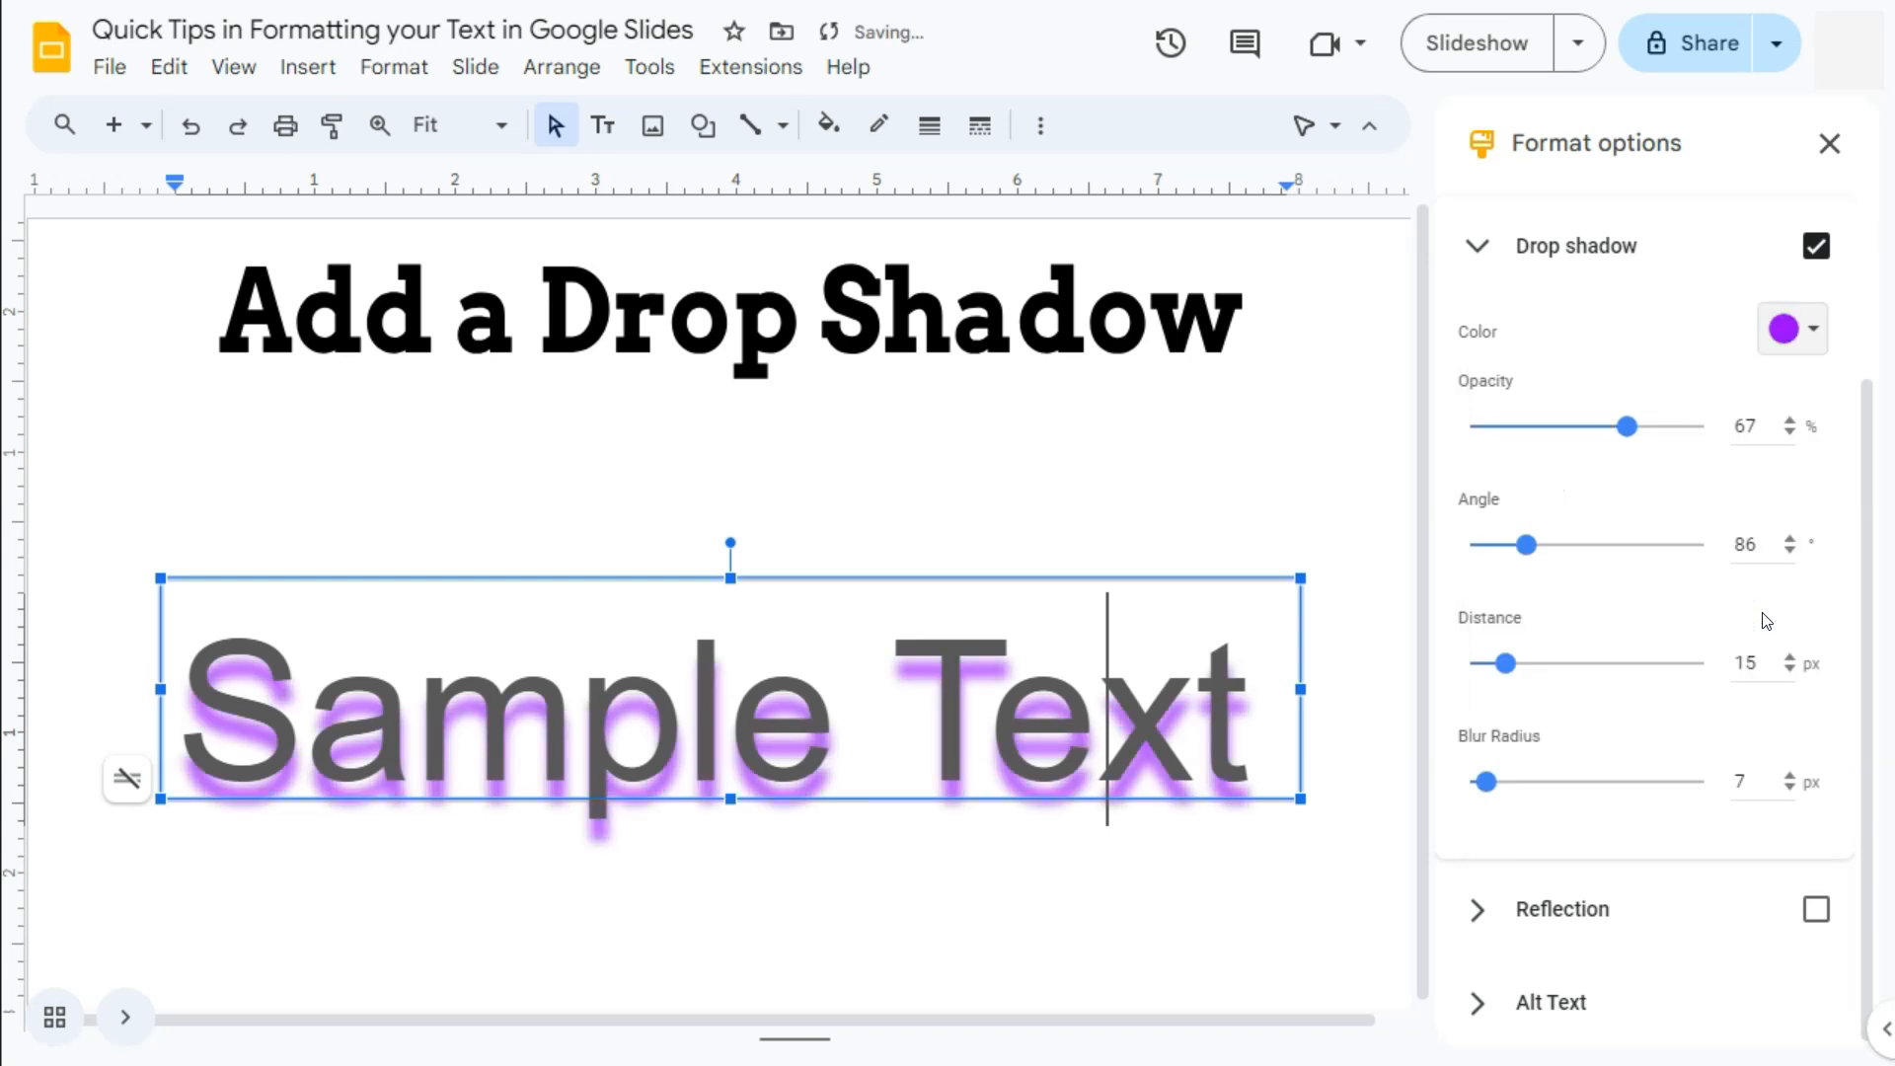
{"action": "left_click", "coordinate": [1830, 144]}
{"action": "left_click", "coordinate": [1417, 483]}
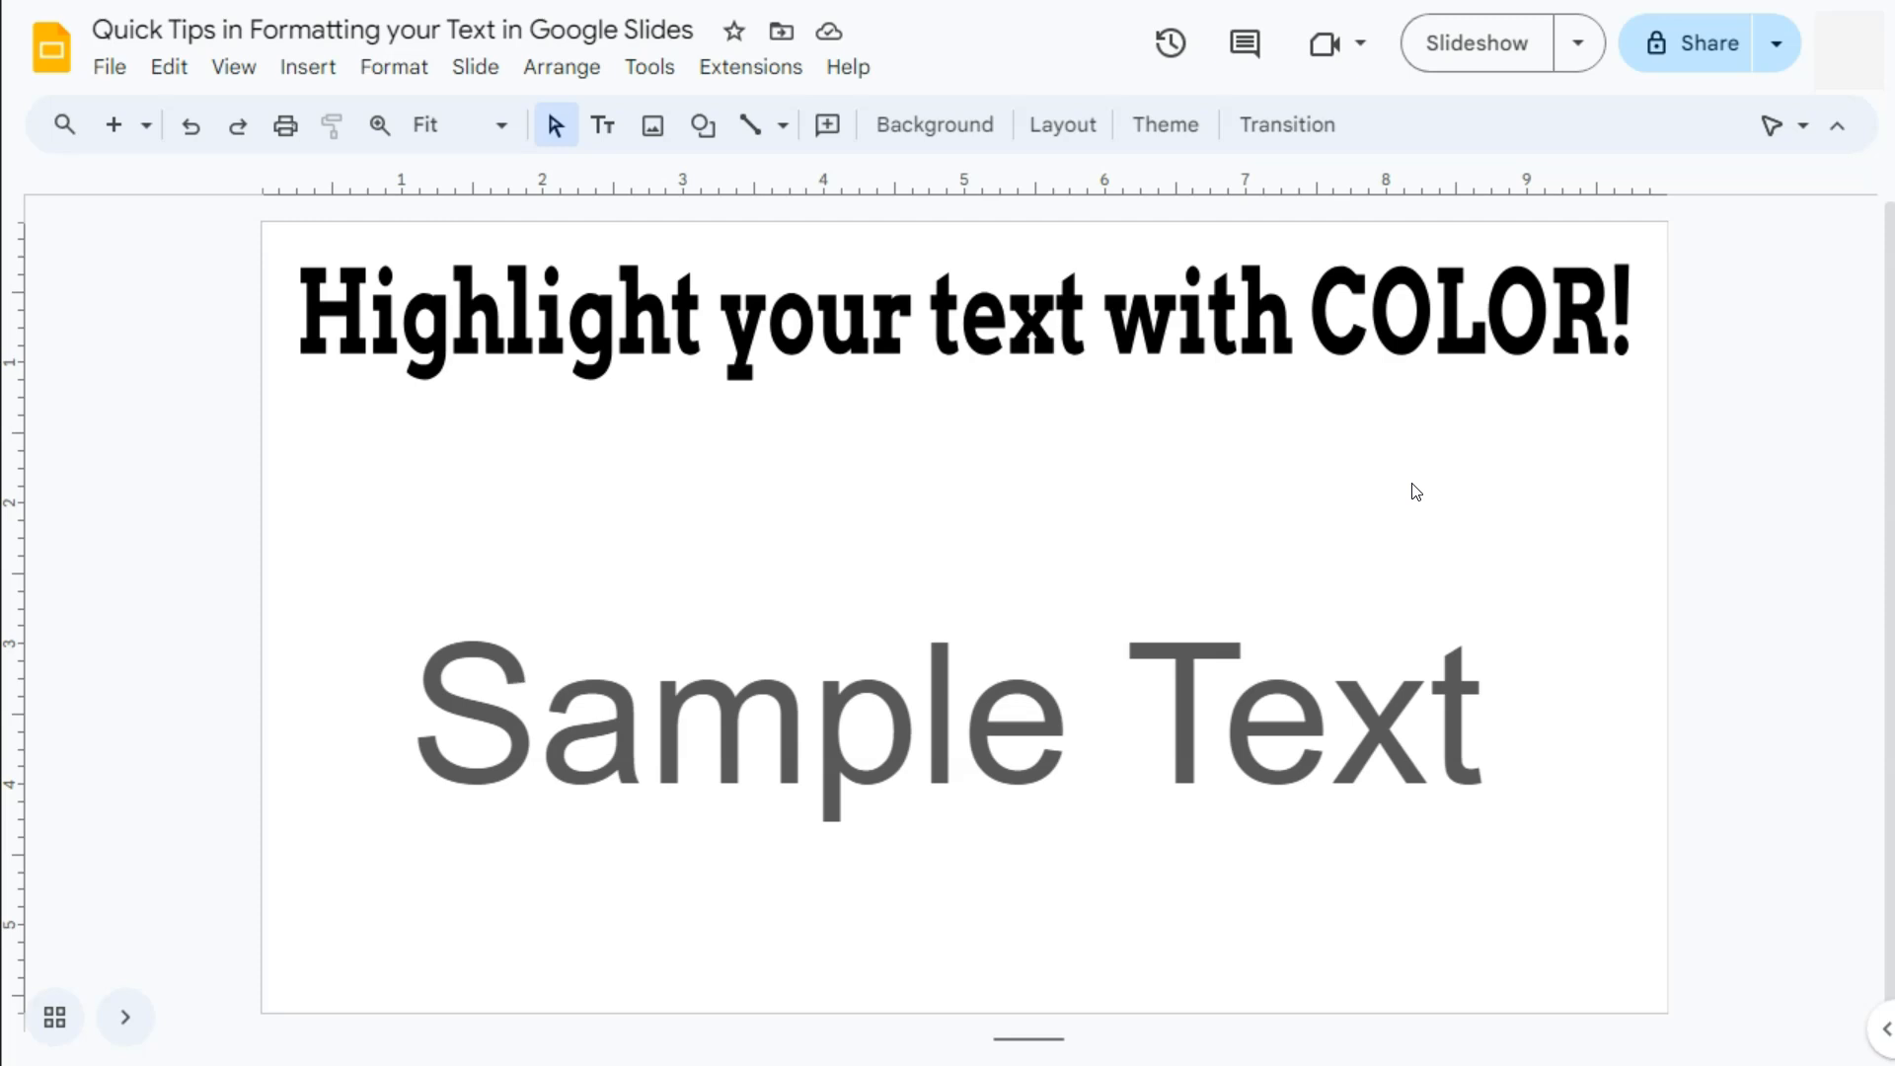
- Highlight the word "Text" in orange on the "Highlight your text with COLOR!" slide
{"action": "left_click", "coordinate": [1129, 707]}
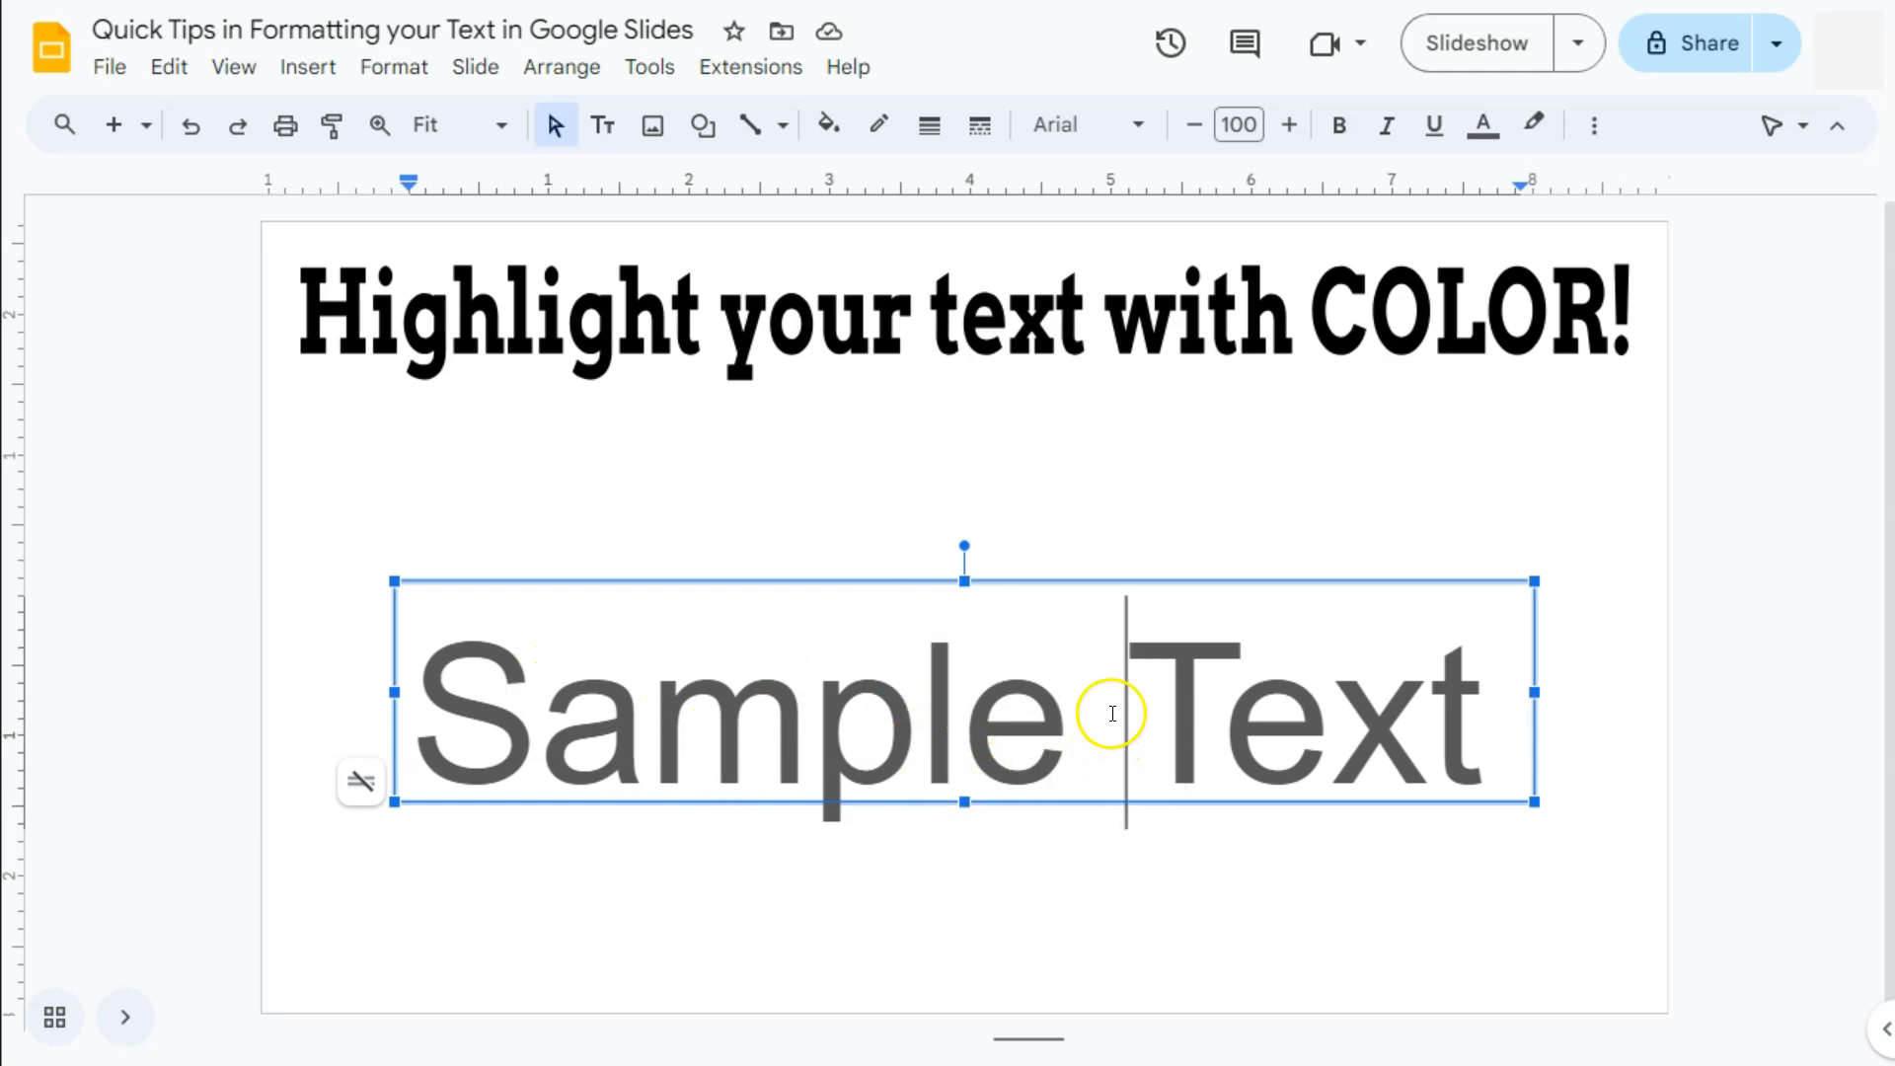
{"action": "double_click", "coordinate": [1480, 740]}
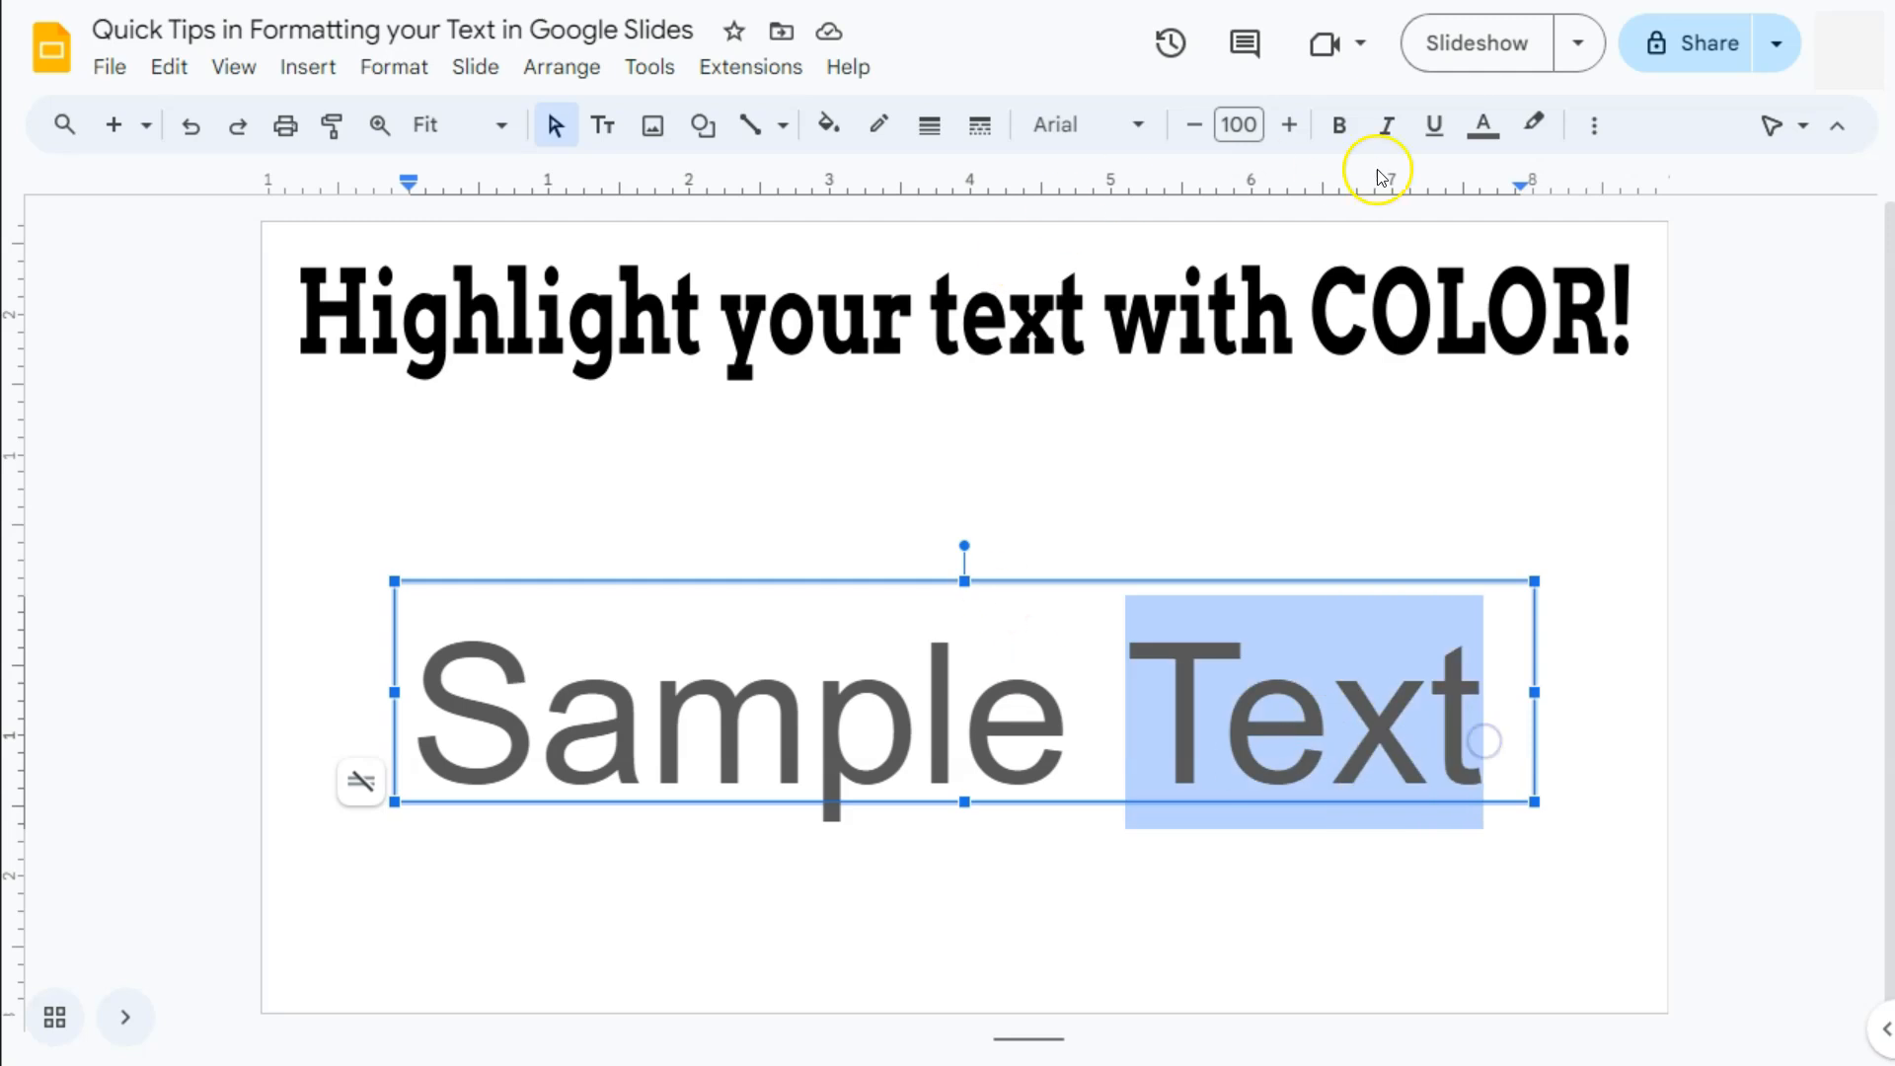
{"action": "left_click", "coordinate": [1535, 126]}
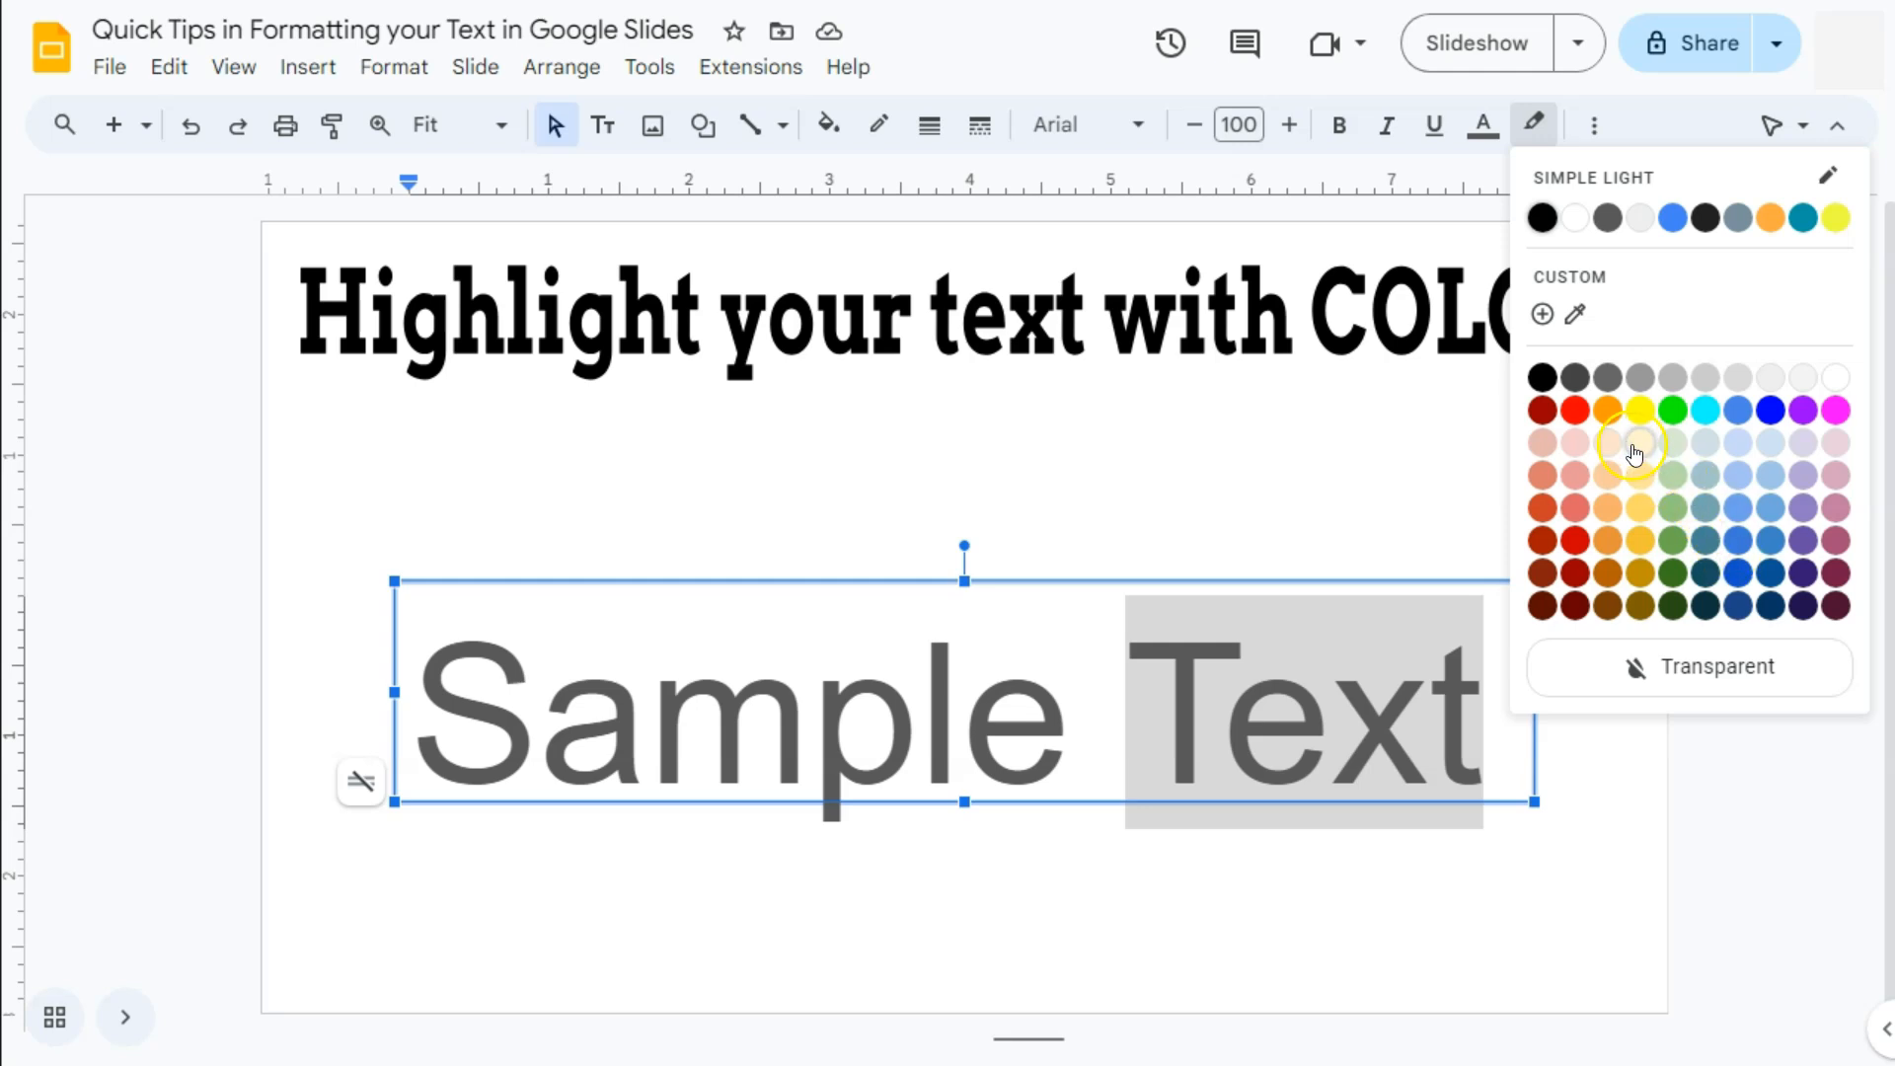
{"action": "left_click", "coordinate": [1610, 413]}
{"action": "left_click", "coordinate": [1586, 681]}
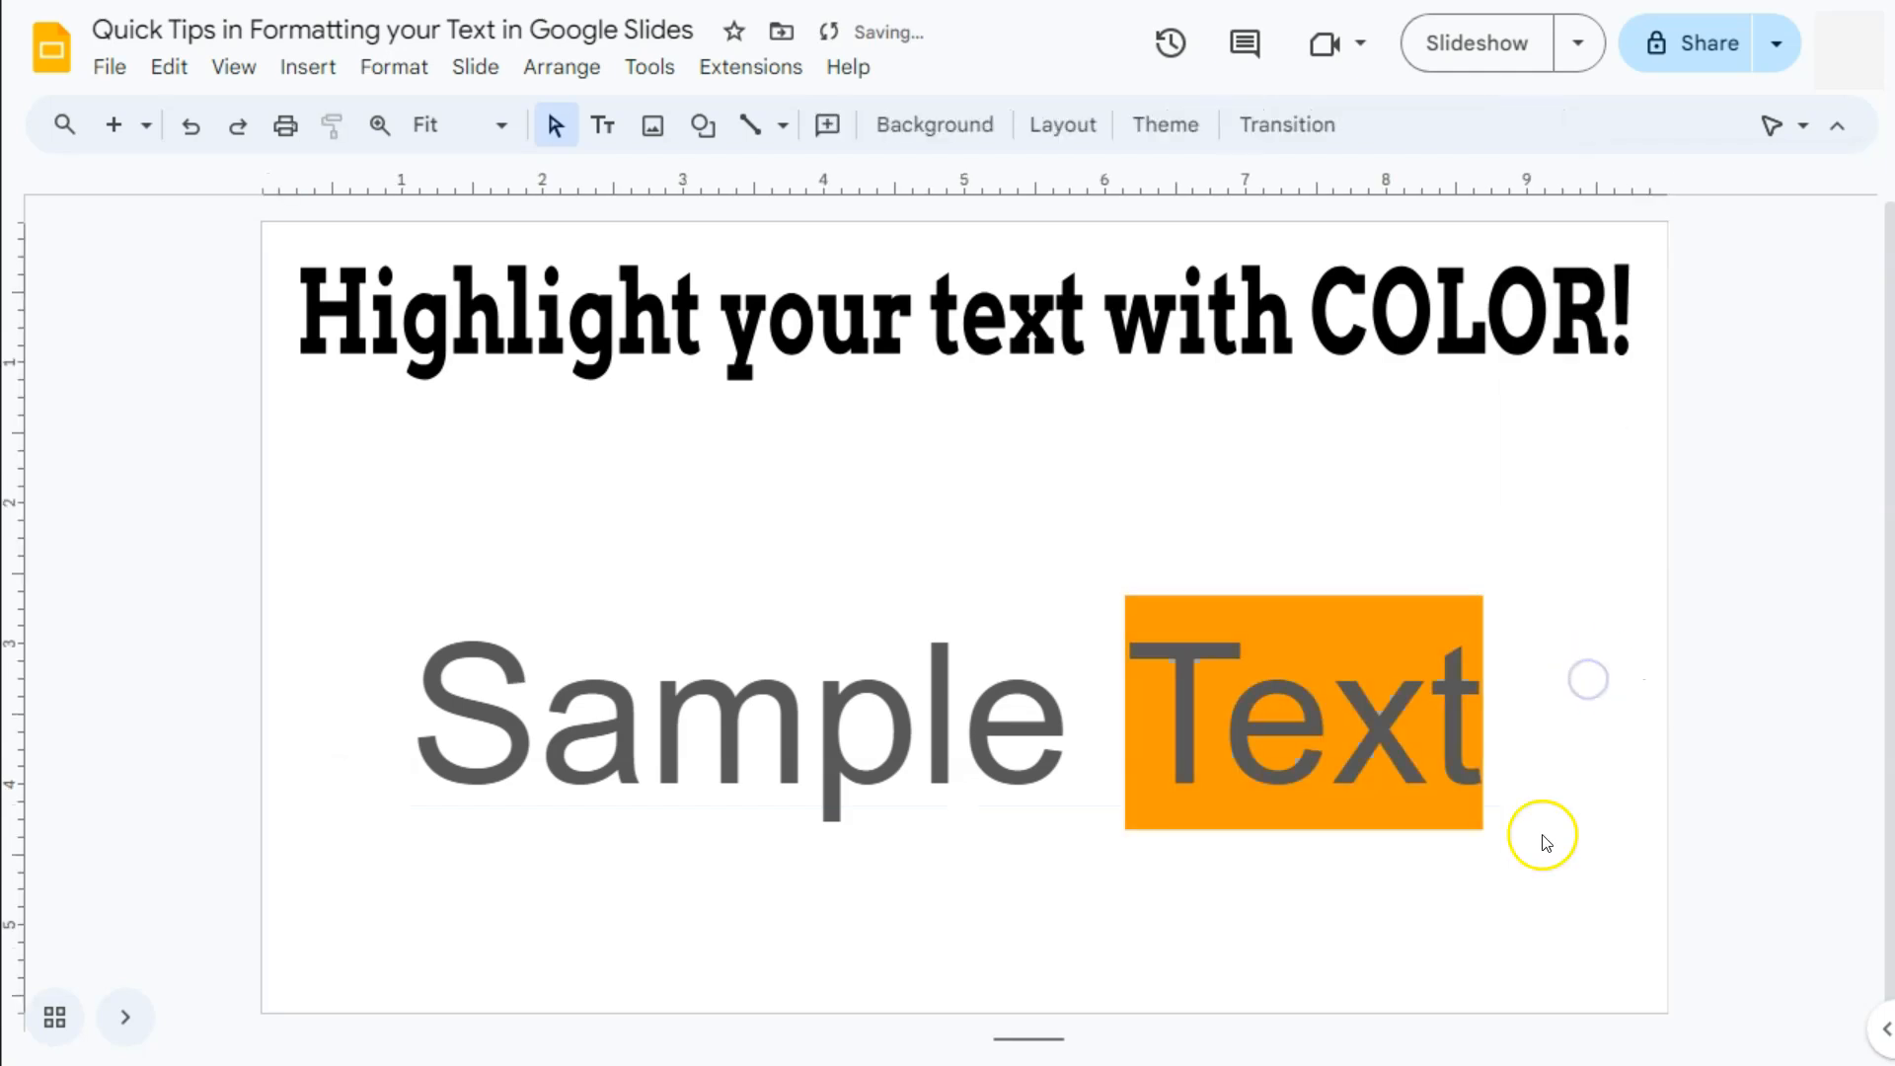
- Change the font color of the letters in the orange-highlighted word "Text"
{"action": "left_click", "coordinate": [1220, 696]}
{"action": "left_click_drag", "start_coordinate": [1145, 741], "coordinate": [1298, 726]}
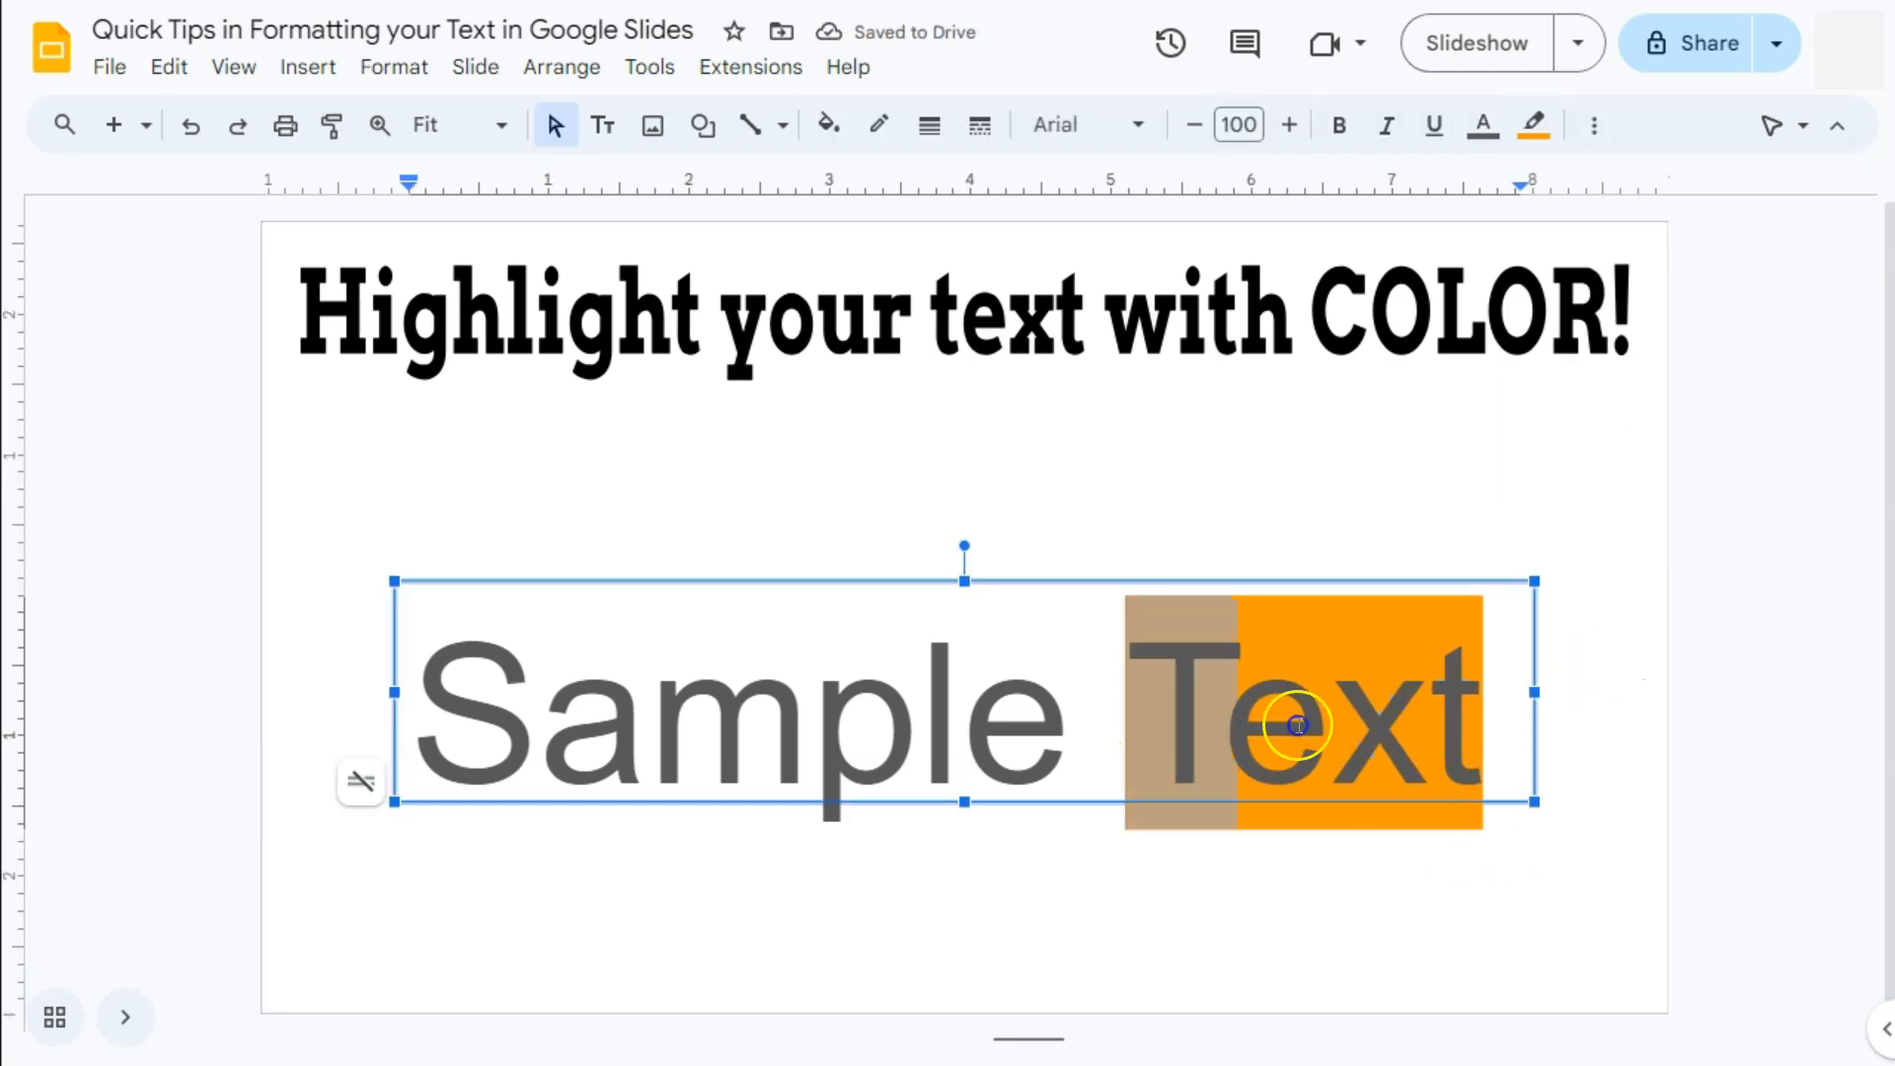
{"action": "left_click", "coordinate": [1481, 126]}
{"action": "left_click", "coordinate": [1525, 219]}
{"action": "left_click", "coordinate": [1394, 417]}
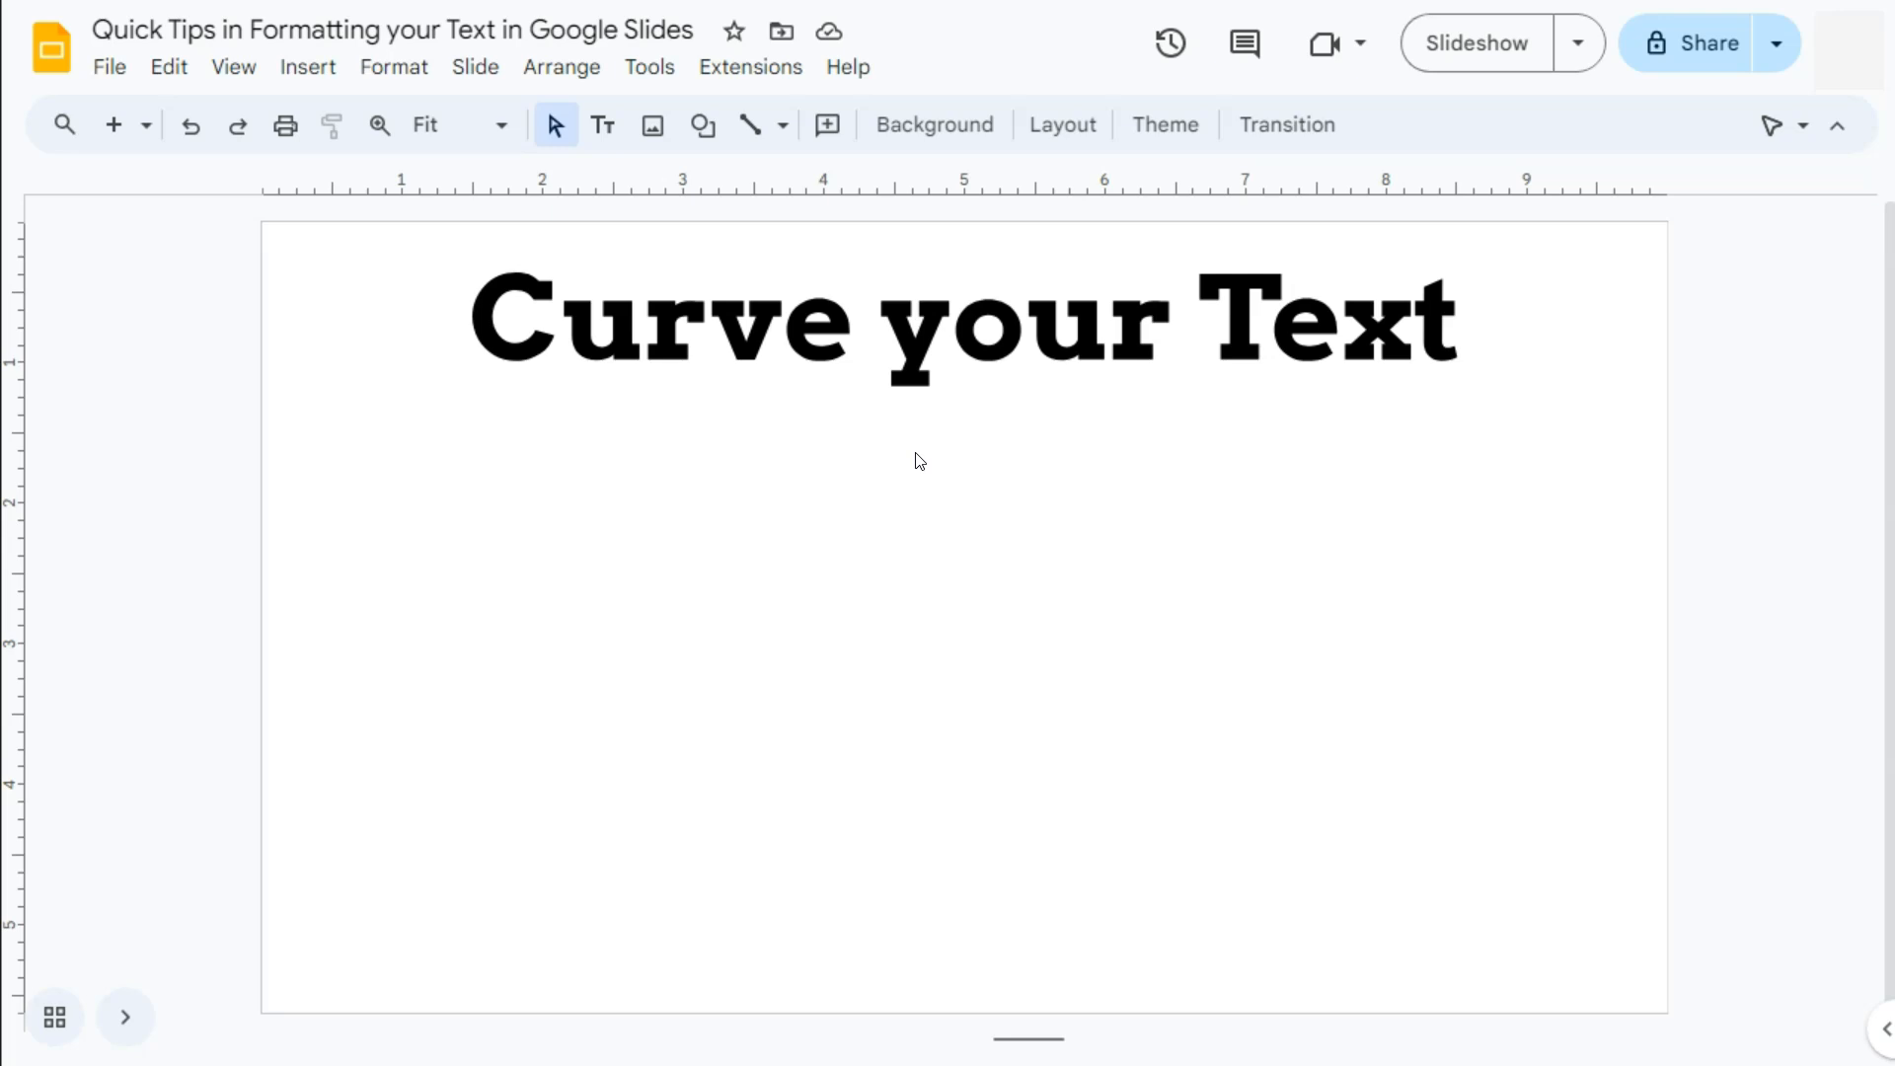
- Insert word art of the letter "T" on the "Curve your Text" slide and move it left of center
{"action": "left_click", "coordinate": [312, 71]}
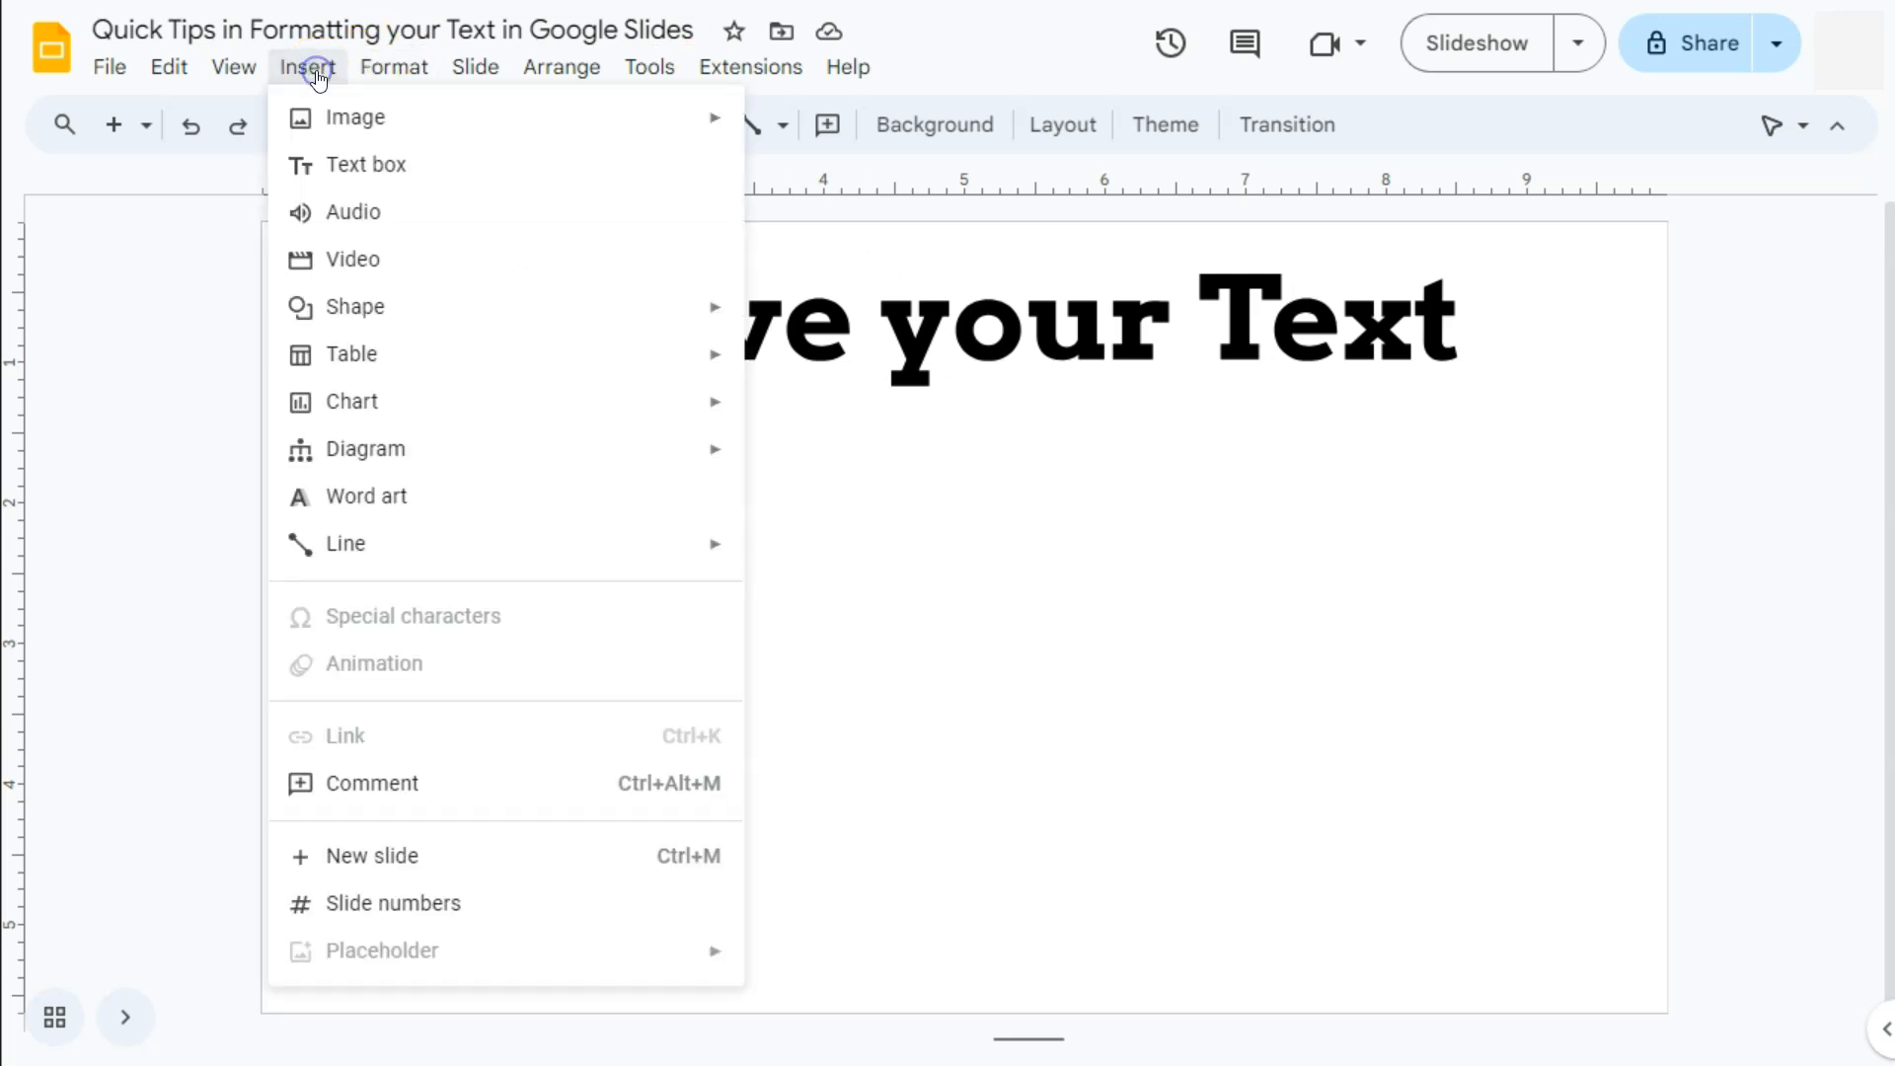
{"action": "left_click", "coordinate": [379, 518]}
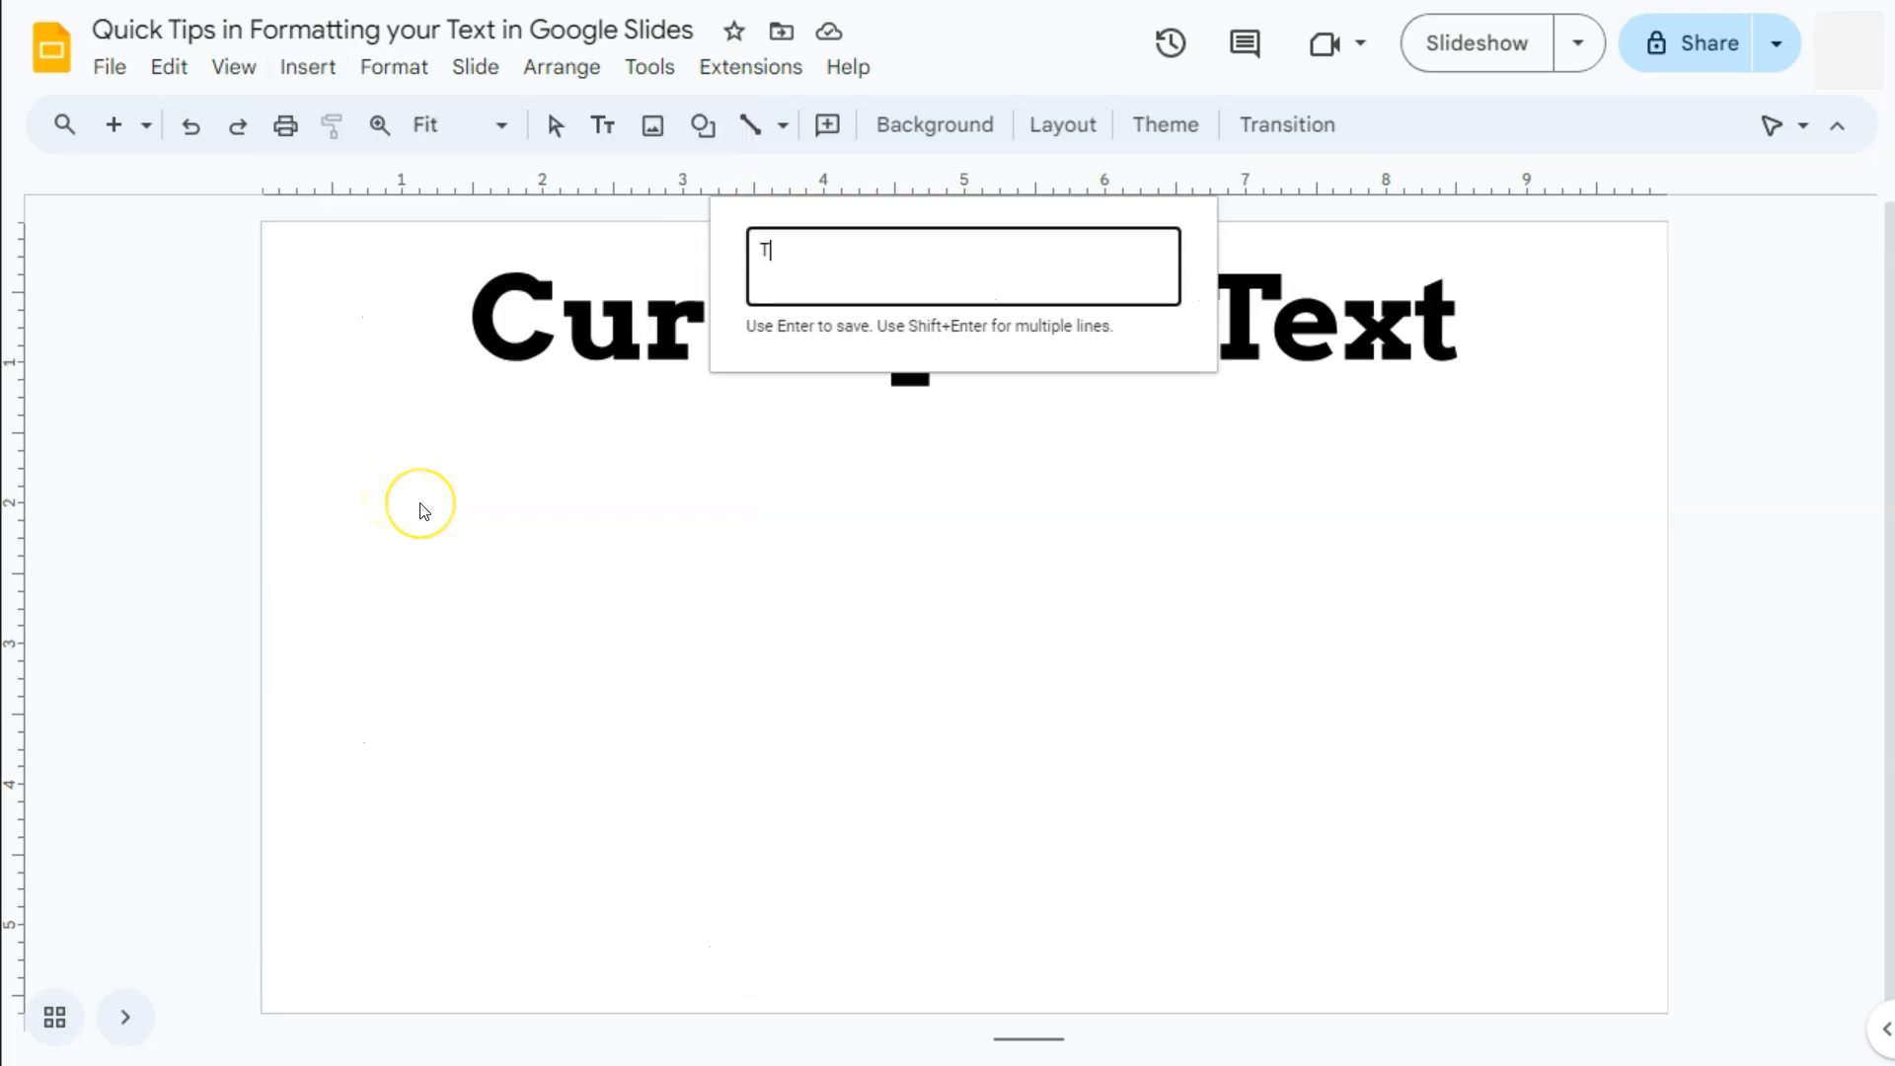
{"action": "key", "text": "Return"}
{"action": "left_click", "coordinate": [1290, 677]}
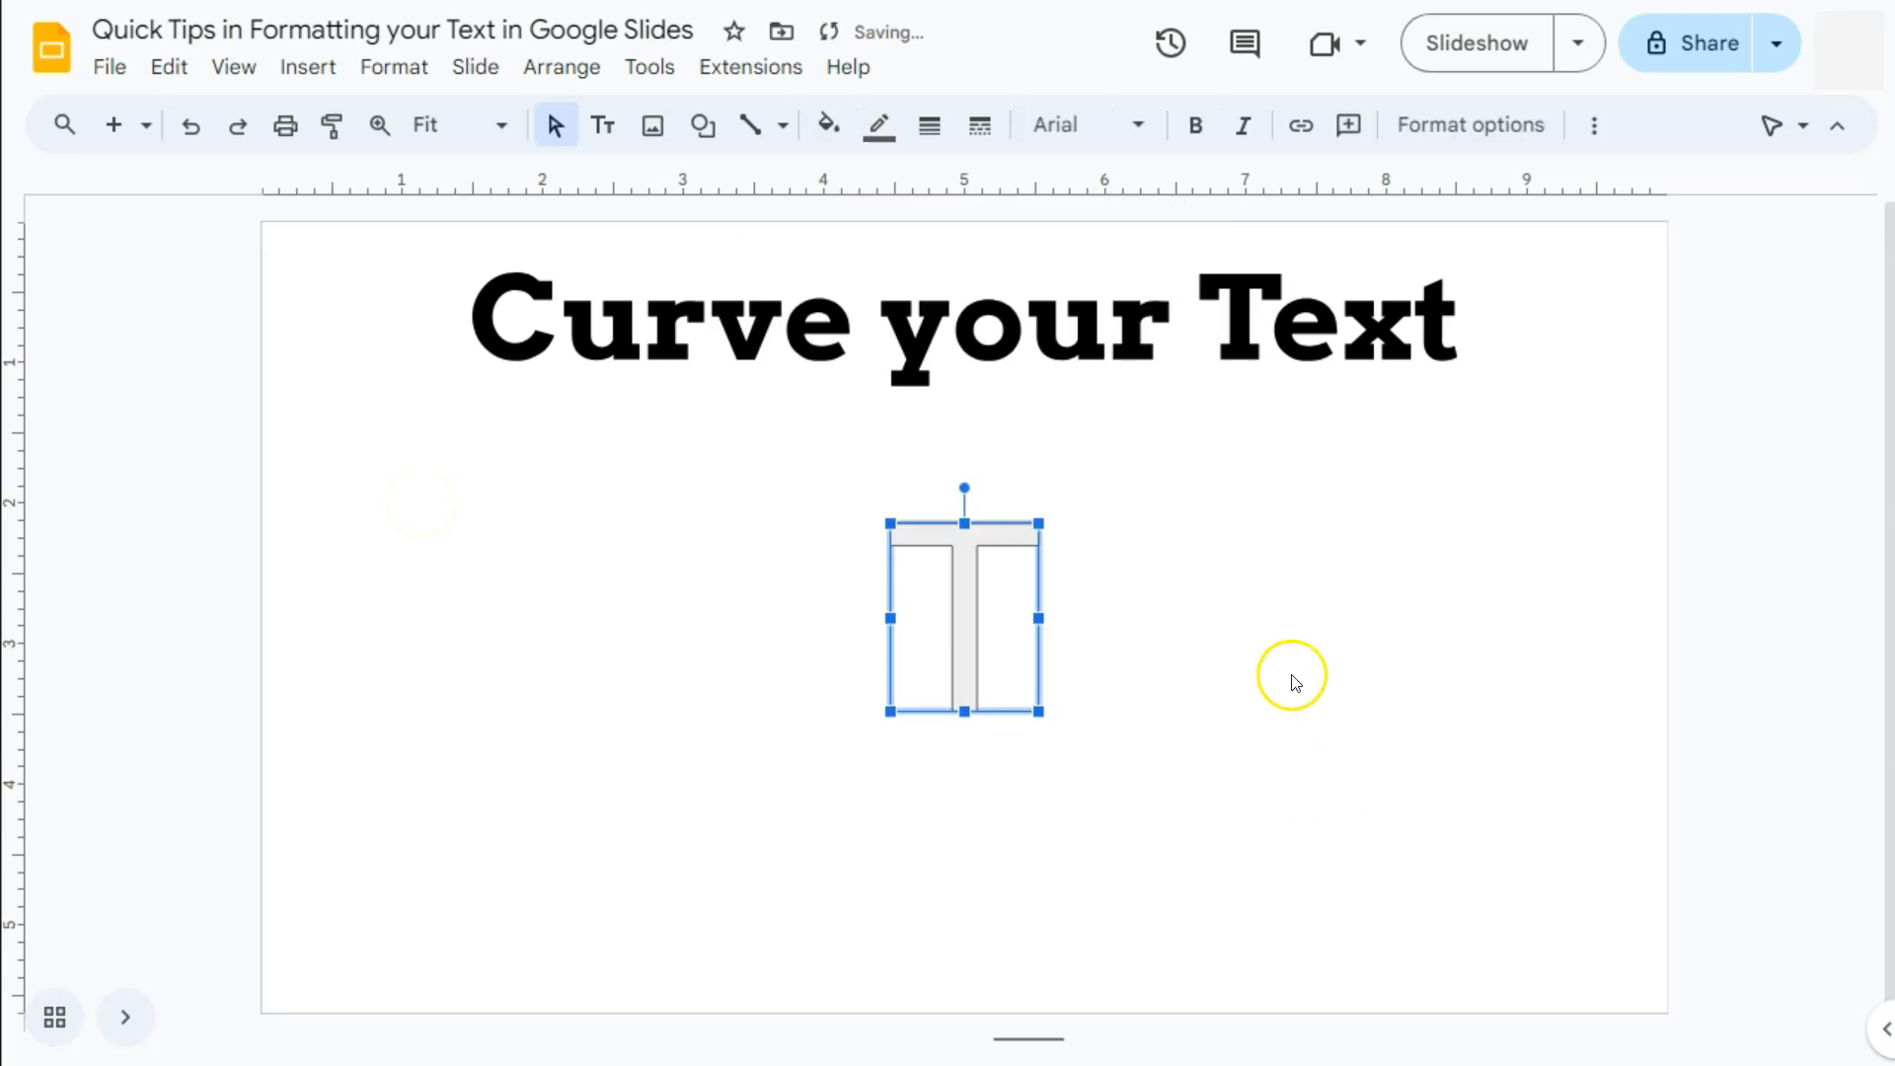
{"action": "left_click_drag", "start_coordinate": [986, 631], "coordinate": [679, 605]}
{"action": "left_click", "coordinate": [829, 744]}
- Place a copy of the word art "T" directly to its right and change that copy to "E"
{"action": "left_click", "coordinate": [631, 616]}
{"action": "key", "text": "ctrl+d"}
{"action": "left_click_drag", "start_coordinate": [690, 625], "coordinate": [816, 596]}
{"action": "double_click", "coordinate": [815, 597]}
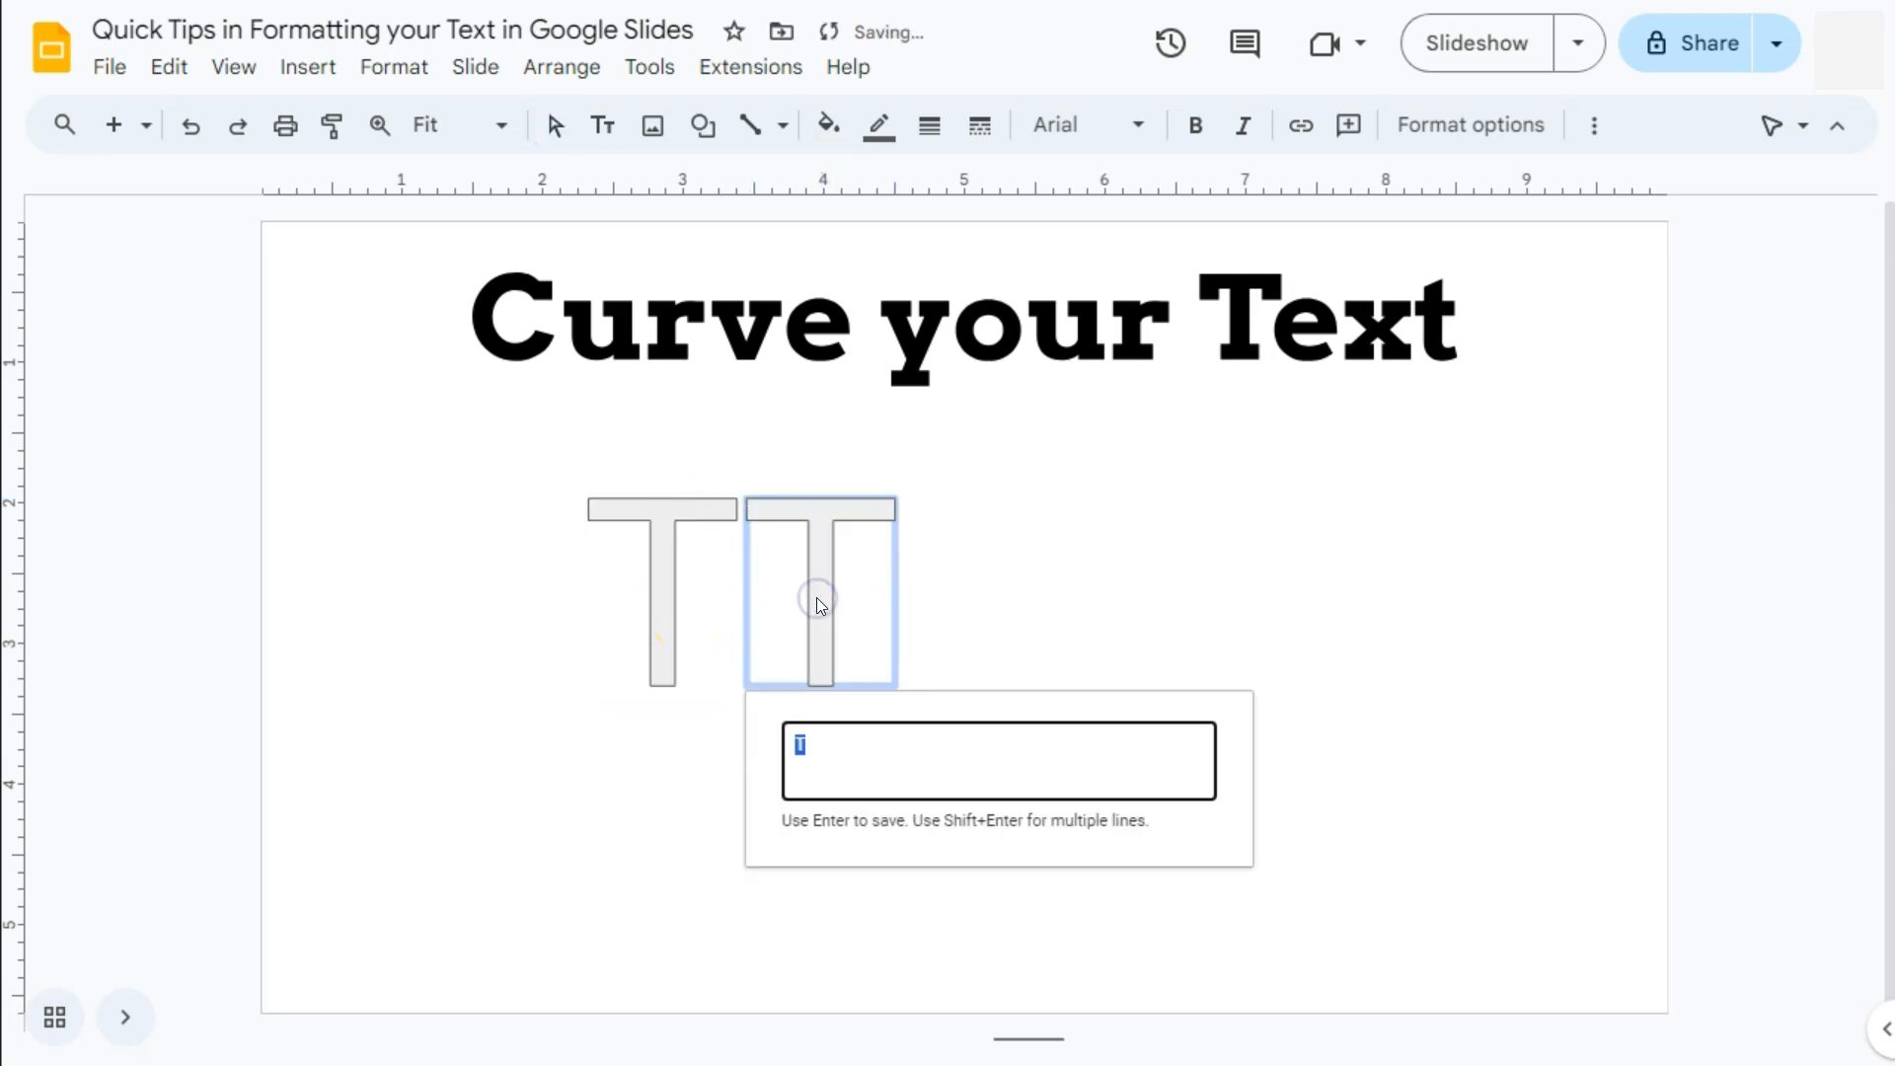
{"action": "type", "text": "E"}
{"action": "key", "text": "Return"}
- Place another copy of the "T" after the "E" and change it to "X"
{"action": "key", "text": "ctrl+v"}
{"action": "left_click_drag", "start_coordinate": [708, 647], "coordinate": [969, 598]}
{"action": "double_click", "coordinate": [968, 600]}
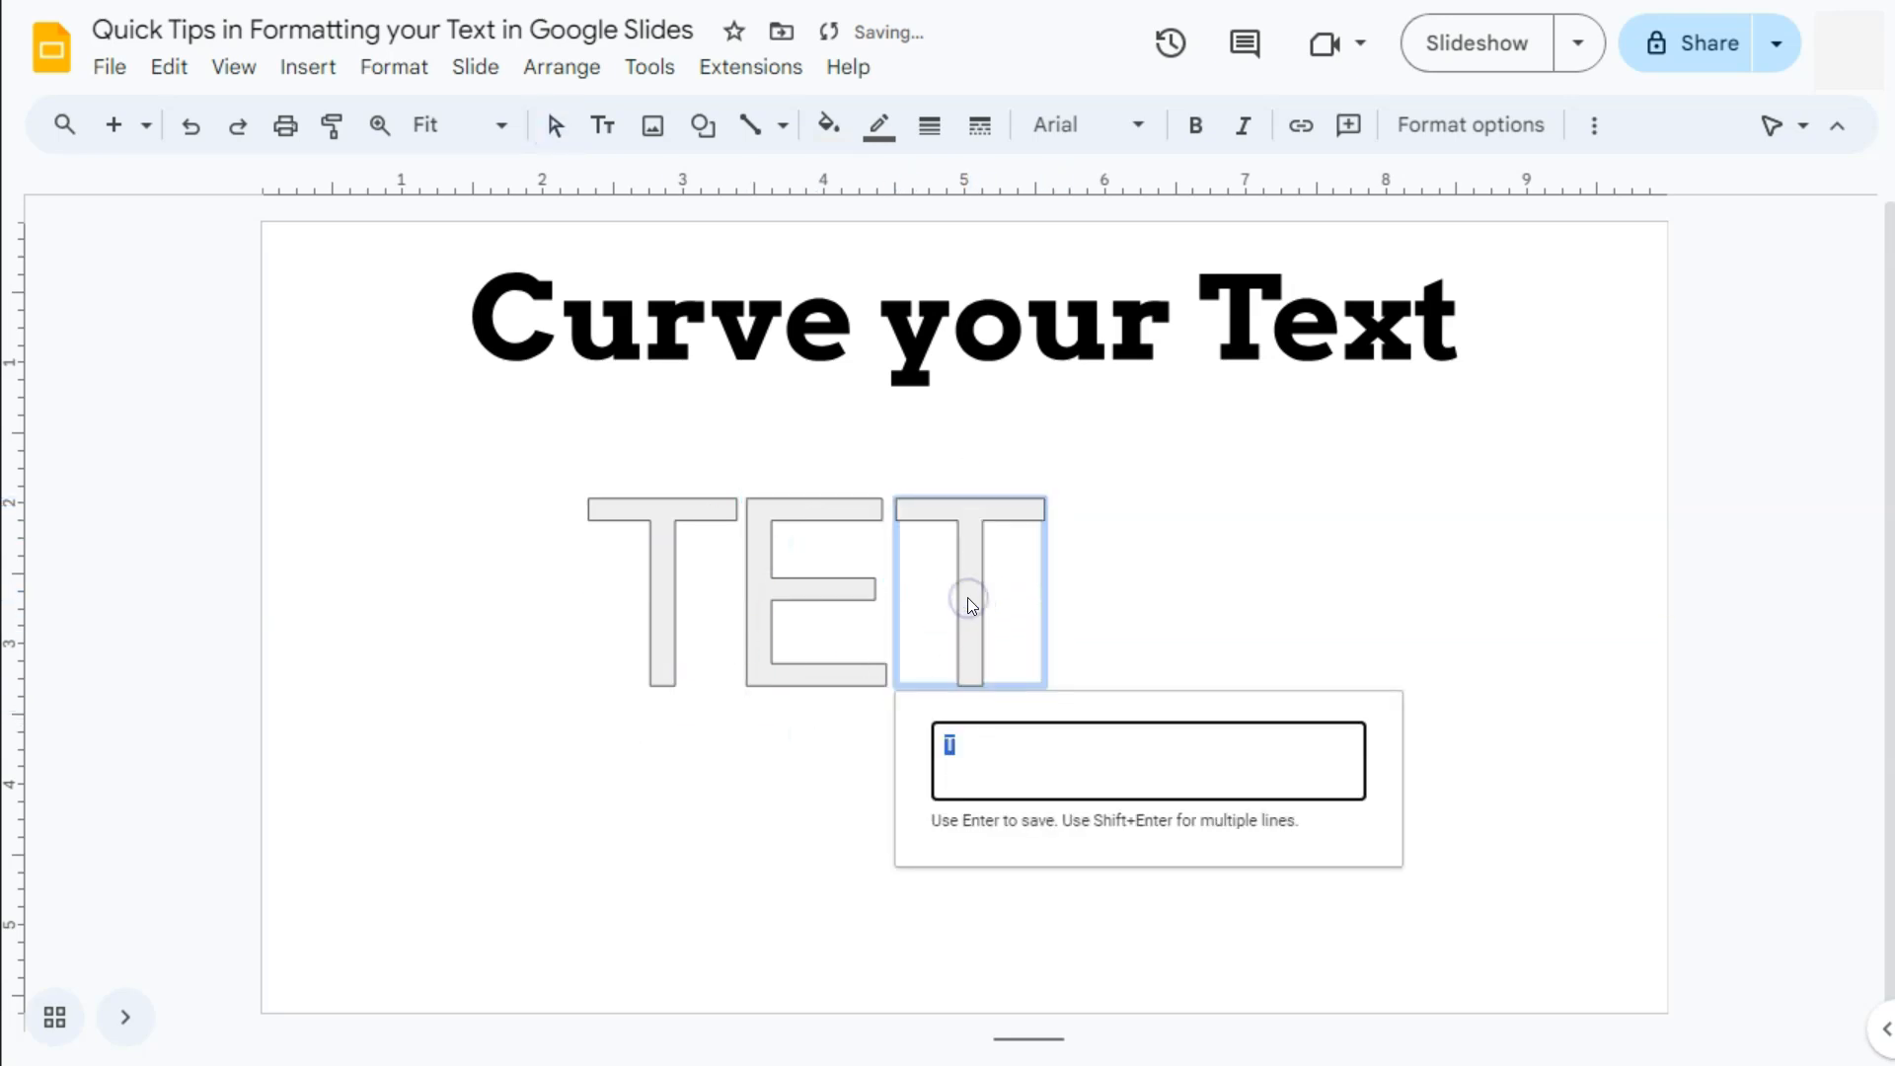
{"action": "key", "text": "Return"}
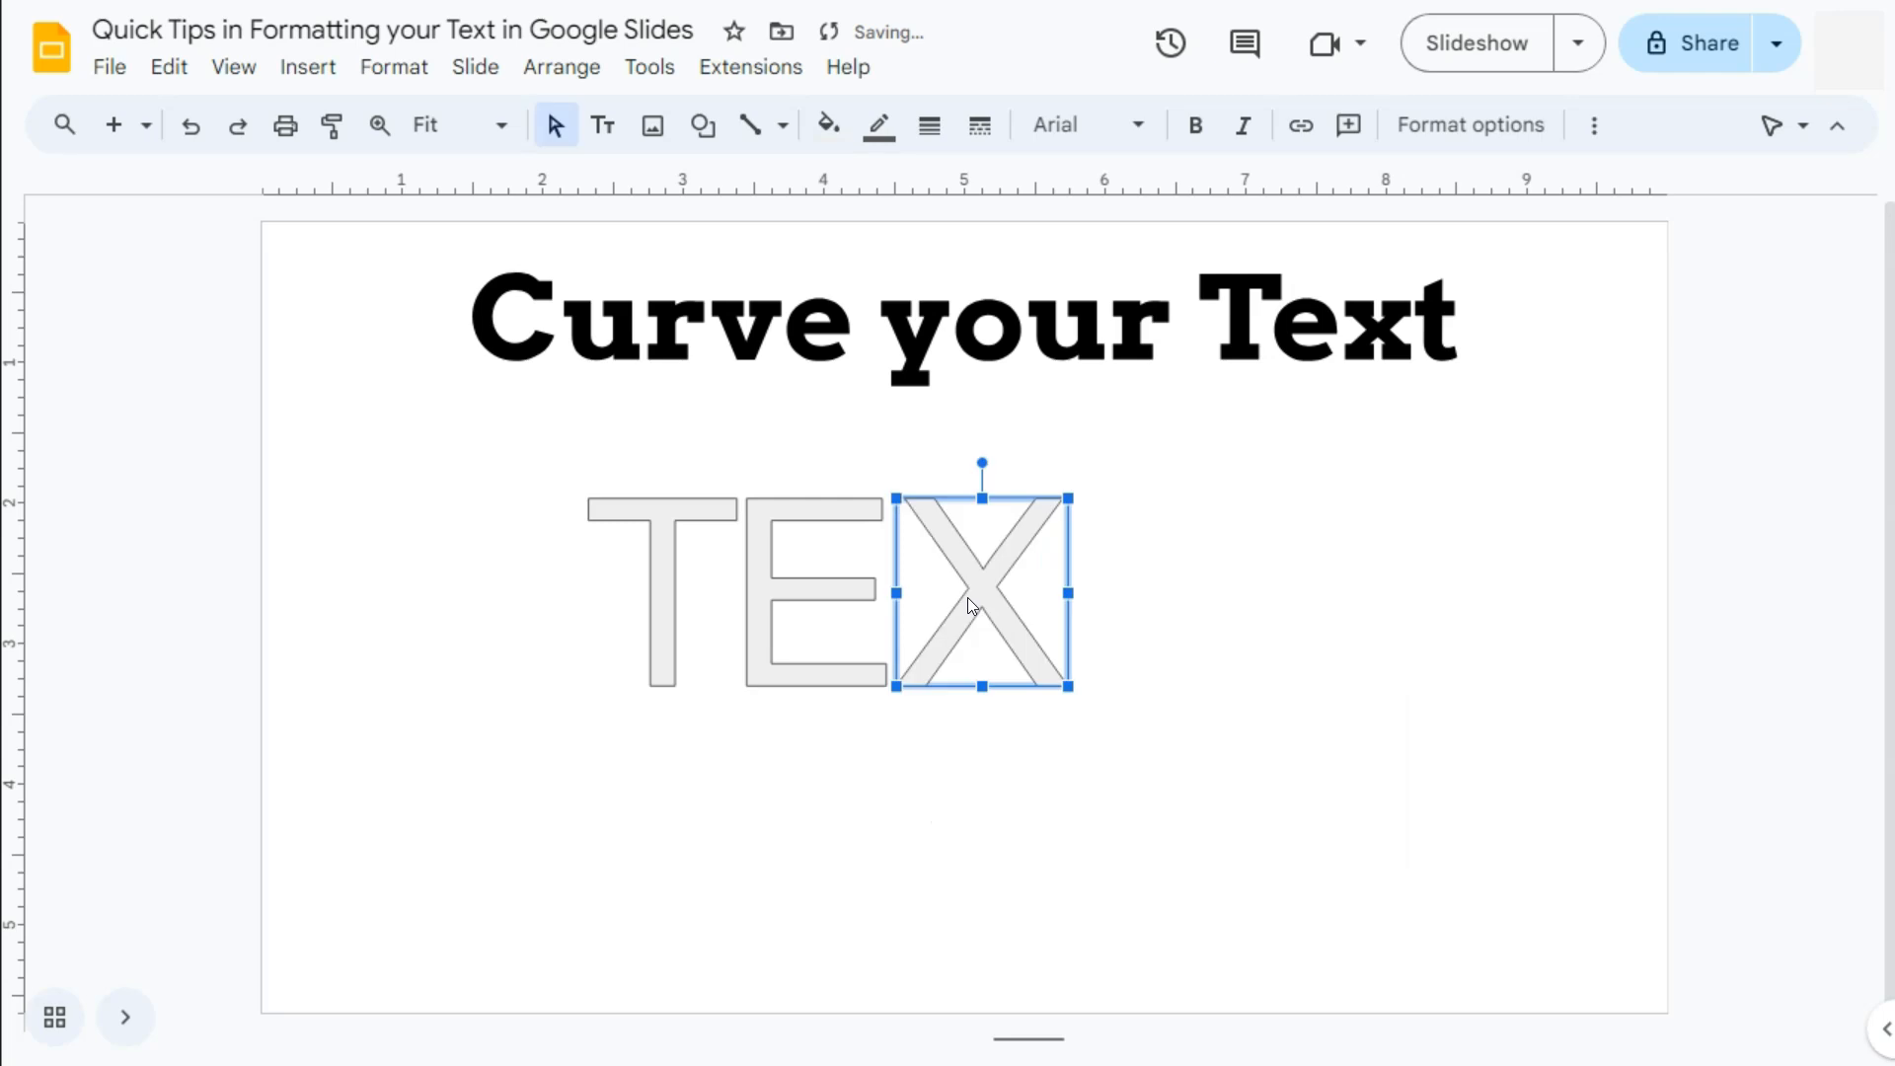
- Place a final copy of the "T" after the "X" to complete the word "TEXT"
{"action": "key", "text": "ctrl+v"}
{"action": "left_click_drag", "start_coordinate": [740, 656], "coordinate": [1163, 584]}
{"action": "left_click", "coordinate": [1158, 779]}
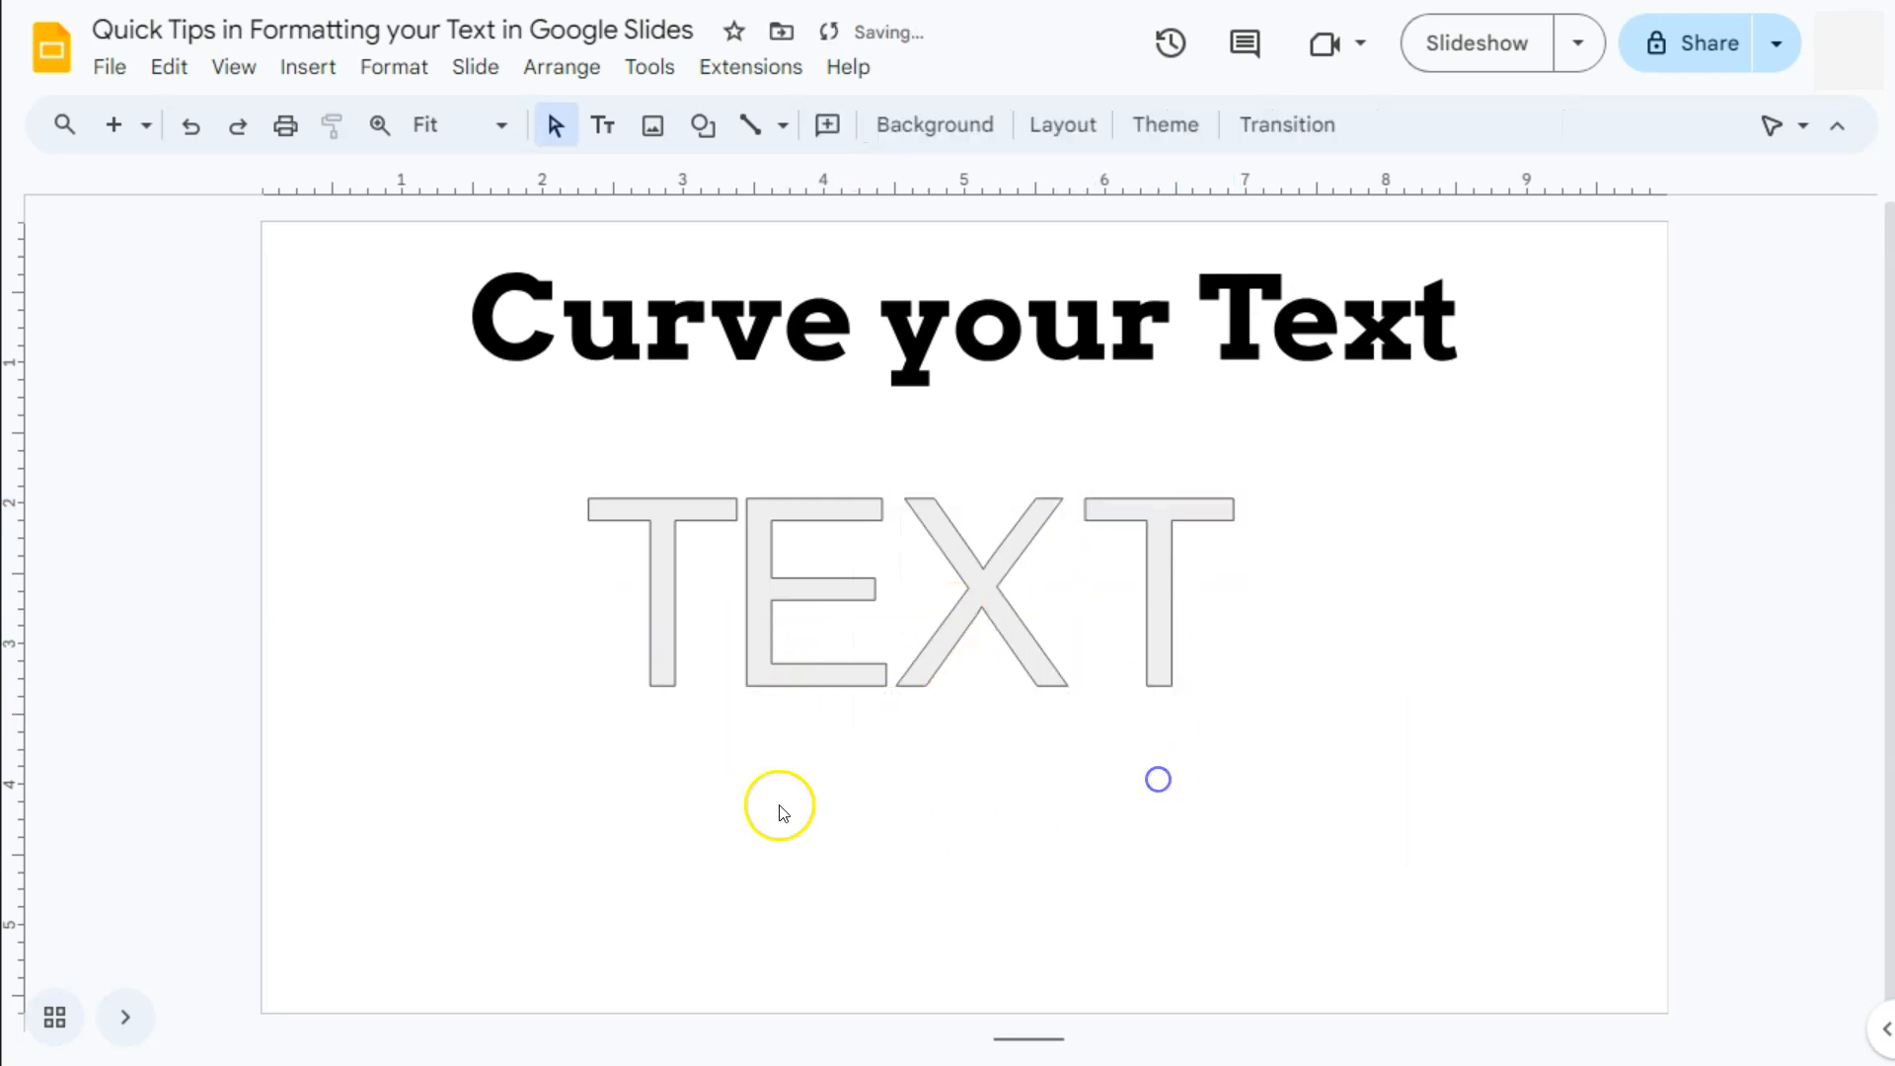
- Select all four word art letters and move them together slightly right and up toward the title
{"action": "left_click", "coordinate": [1384, 758]}
{"action": "left_click_drag", "start_coordinate": [1384, 758], "coordinate": [555, 540]}
{"action": "left_click_drag", "start_coordinate": [796, 613], "coordinate": [933, 582]}
{"action": "left_click", "coordinate": [990, 782]}
- Insert a circle about 2.9 inches wide and position it below the middle of the word art letters
{"action": "left_click", "coordinate": [703, 125]}
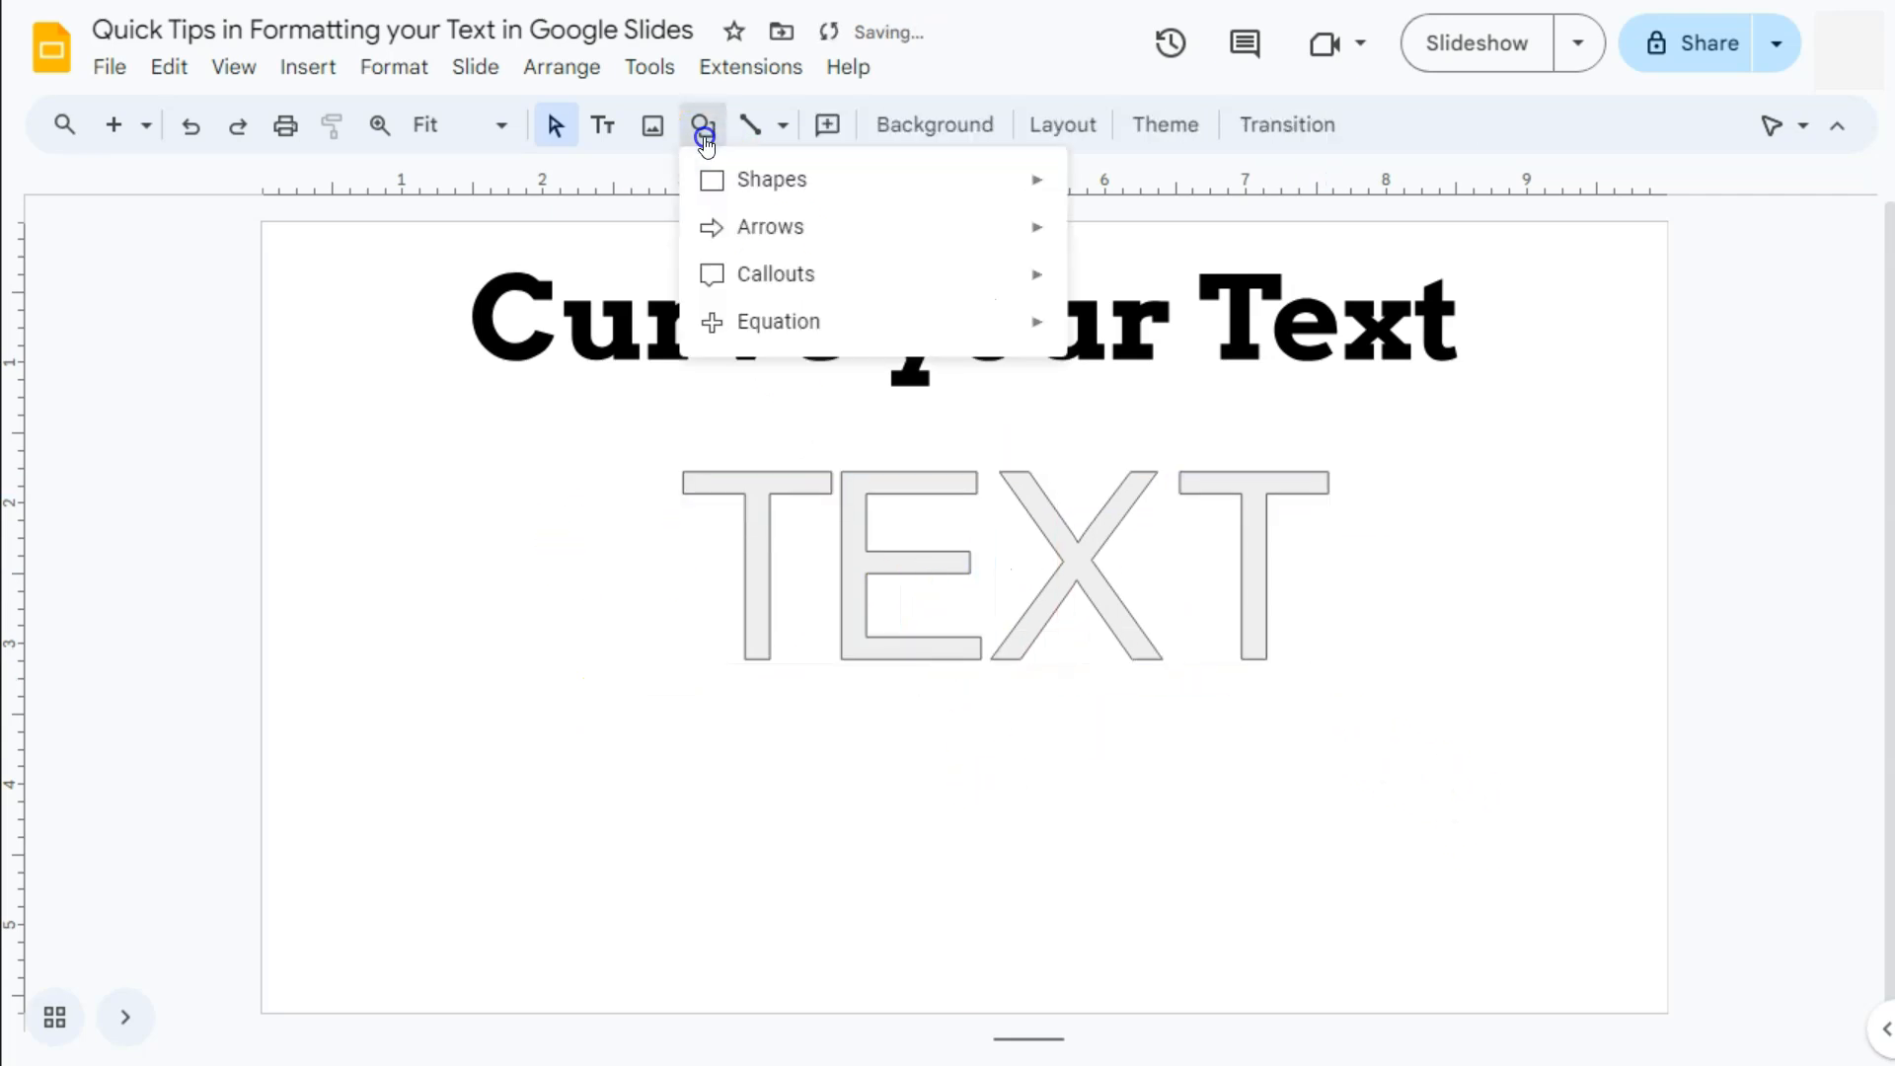
{"action": "mouse_move", "coordinate": [750, 181]}
{"action": "left_click", "coordinate": [1091, 247]}
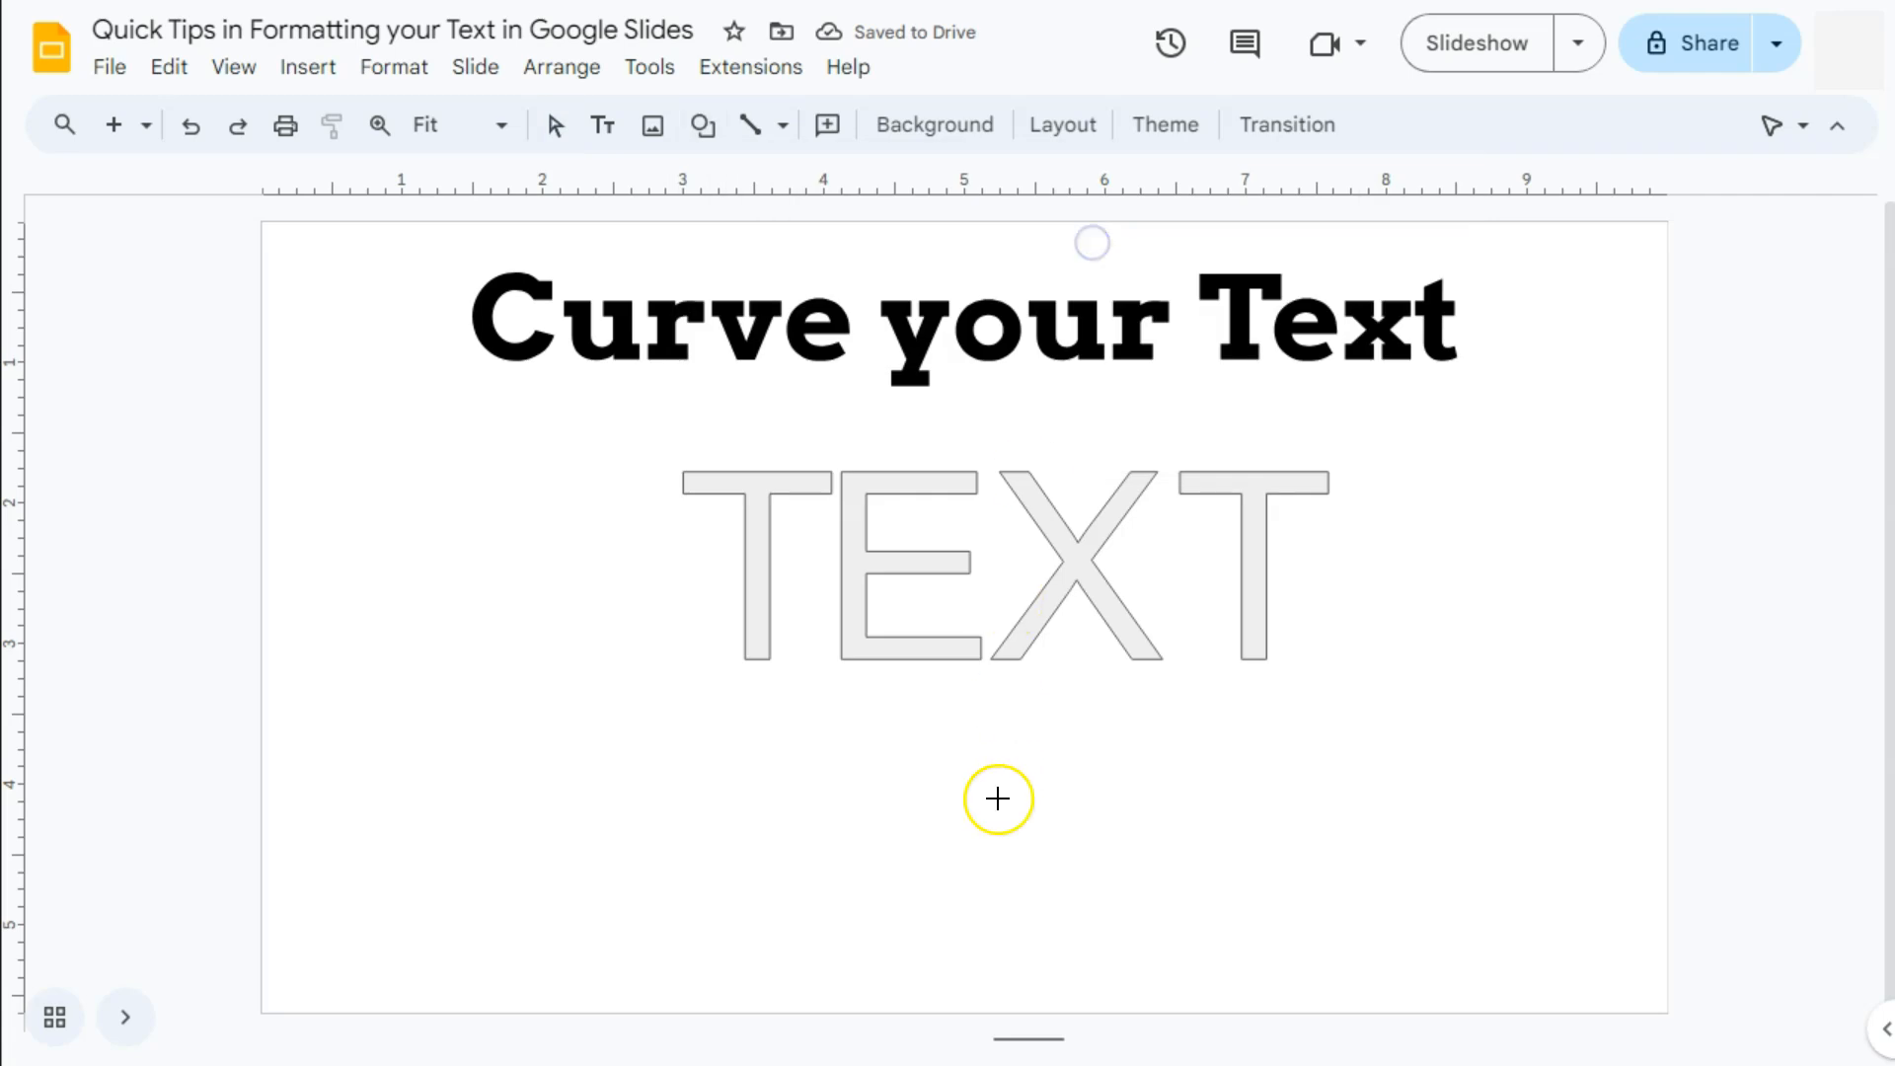
{"action": "left_click", "coordinate": [977, 782]}
{"action": "left_click_drag", "start_coordinate": [1098, 899], "coordinate": [1222, 1034]}
{"action": "left_click_drag", "start_coordinate": [1066, 767], "coordinate": [1029, 717]}
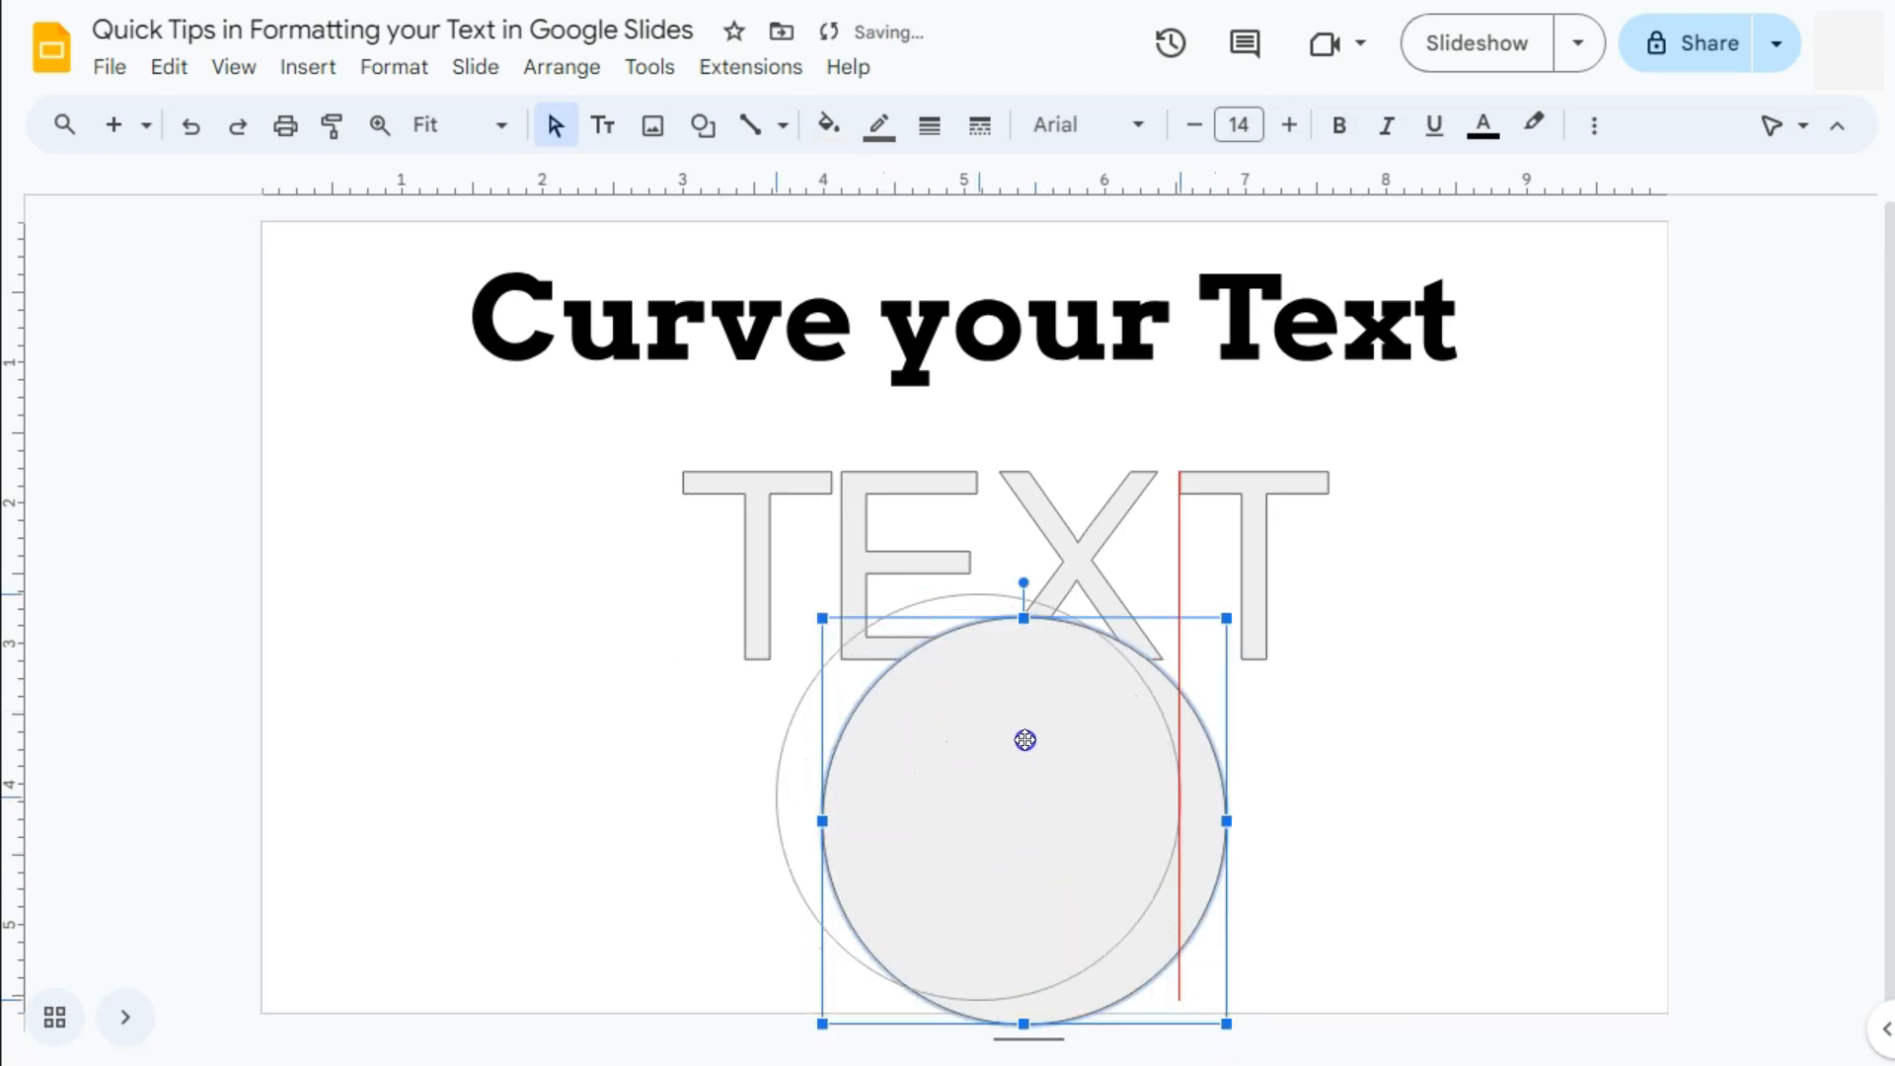
{"action": "left_click", "coordinate": [1324, 731]}
- Spread the four letters in a rough arc over the top of the circle and nudge the circle beneath them
{"action": "left_click_drag", "start_coordinate": [760, 489], "coordinate": [653, 491]}
{"action": "left_click_drag", "start_coordinate": [897, 487], "coordinate": [835, 426]}
{"action": "left_click", "coordinate": [1062, 495]}
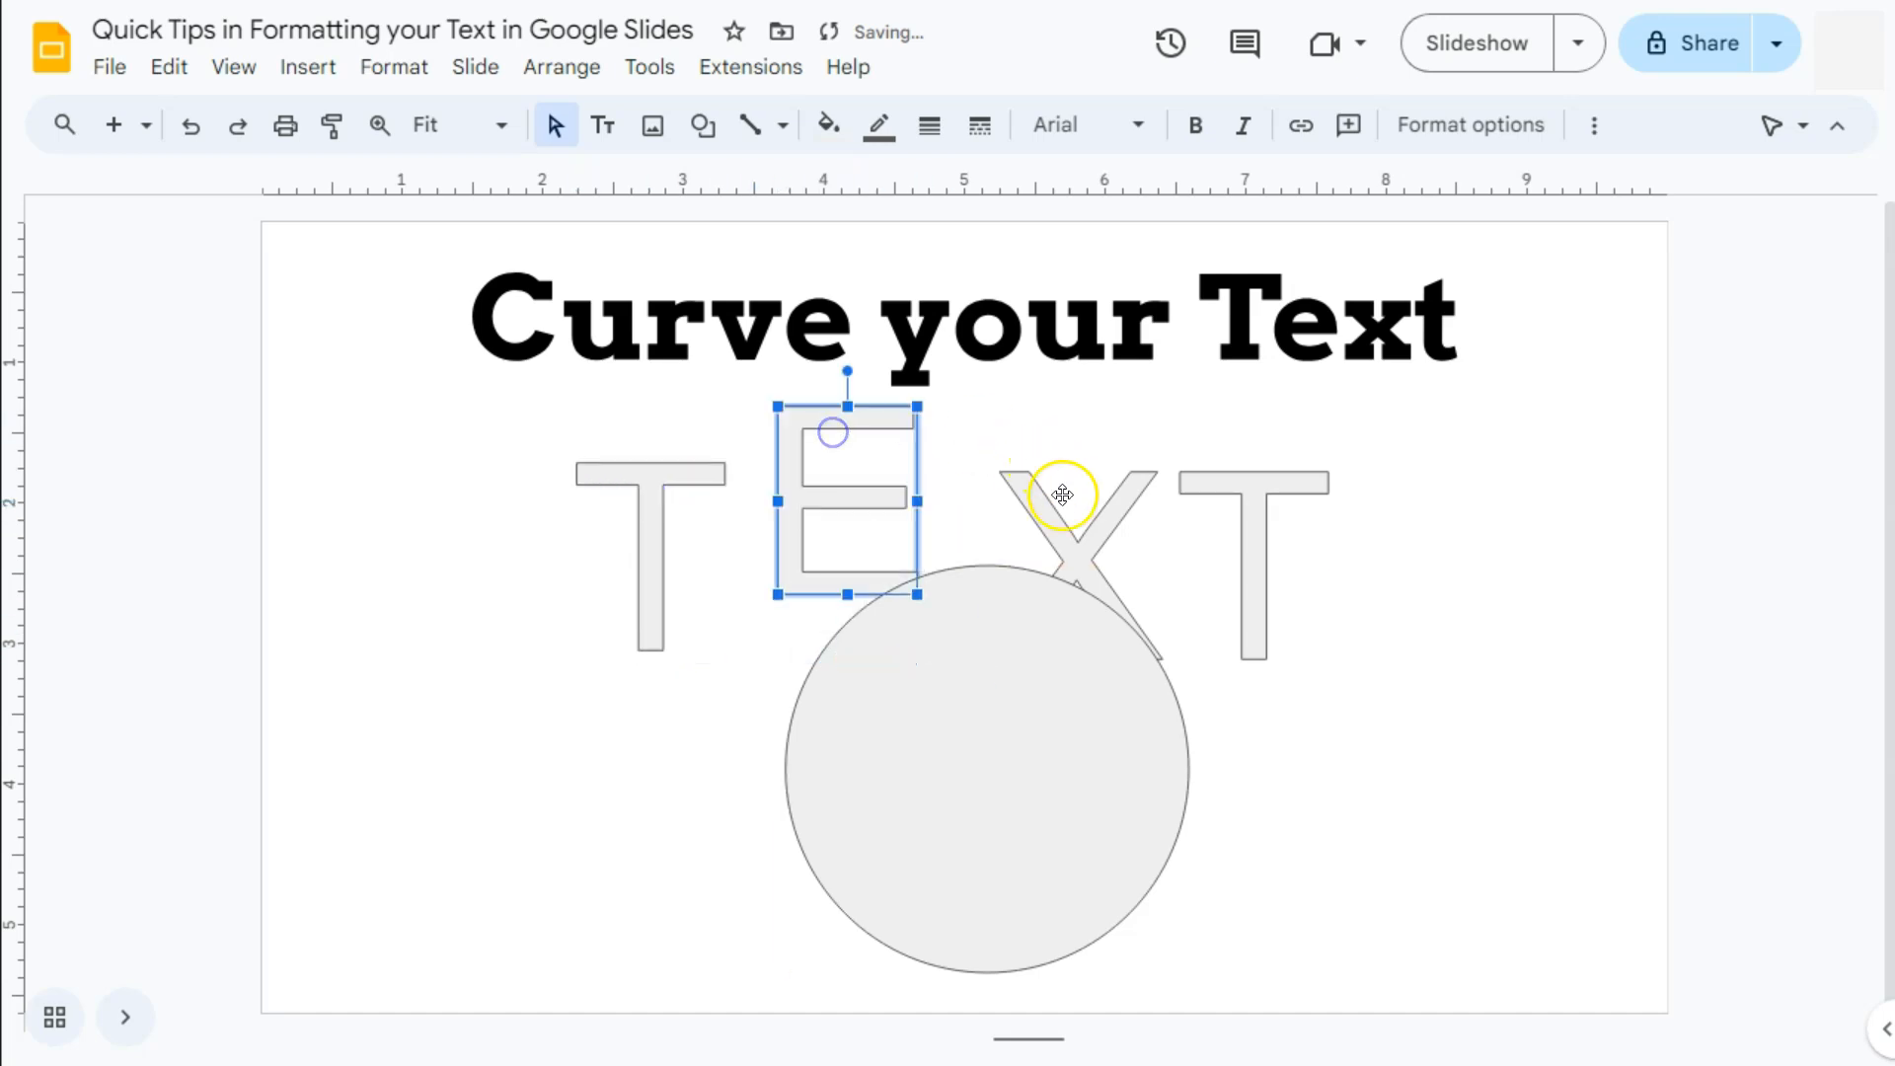
{"action": "left_click_drag", "start_coordinate": [1103, 517], "coordinate": [1103, 451]}
{"action": "left_click_drag", "start_coordinate": [1248, 537], "coordinate": [1269, 570]}
{"action": "left_click_drag", "start_coordinate": [992, 758], "coordinate": [982, 772]}
{"action": "left_click", "coordinate": [1338, 821]}
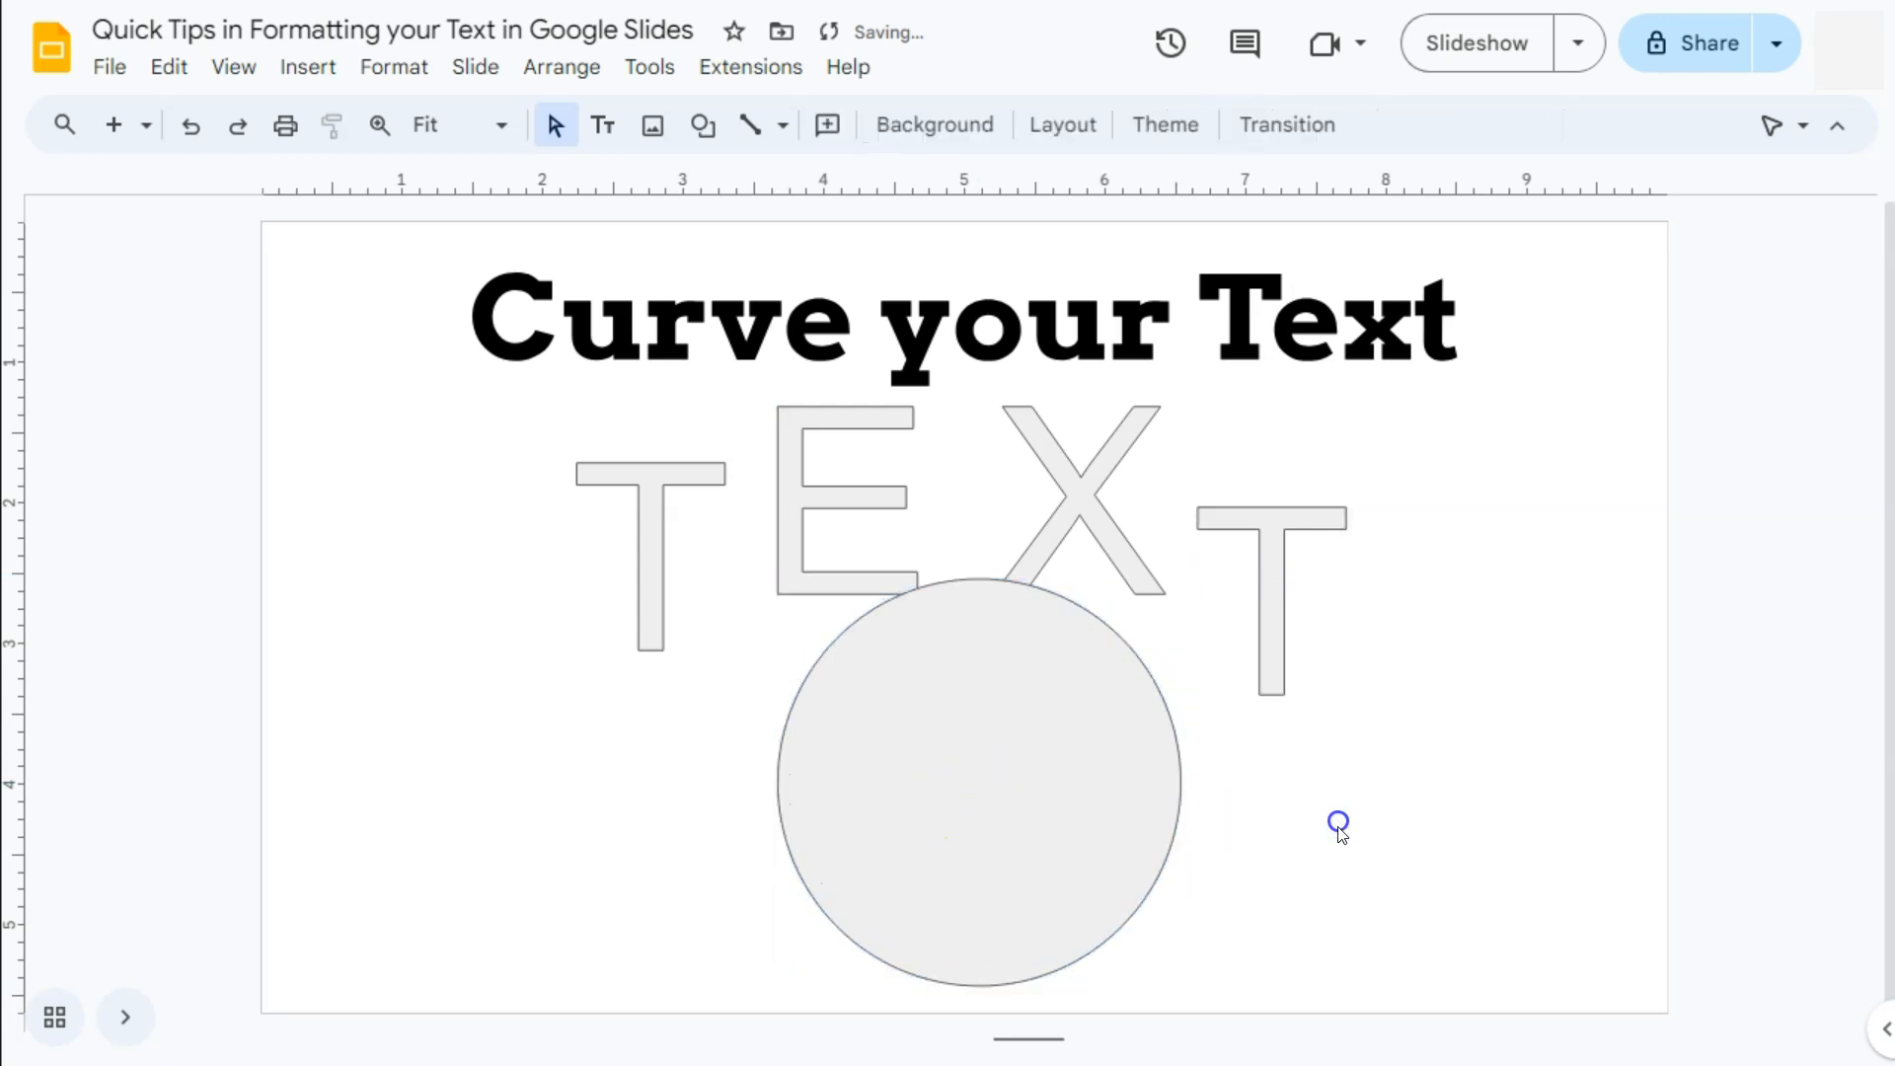
- Rotate the first "T" and the "E" counterclockwise and move both against the circle's upper-left curve
{"action": "left_click", "coordinate": [641, 580]}
{"action": "left_click_drag", "start_coordinate": [650, 428], "coordinate": [571, 448]}
{"action": "left_click_drag", "start_coordinate": [648, 546], "coordinate": [726, 590]}
{"action": "left_click_drag", "start_coordinate": [652, 500], "coordinate": [619, 510]}
{"action": "left_click", "coordinate": [900, 728]}
{"action": "left_click", "coordinate": [829, 533]}
{"action": "left_click_drag", "start_coordinate": [849, 379], "coordinate": [795, 374]}
{"action": "left_click_drag", "start_coordinate": [841, 481], "coordinate": [877, 474]}
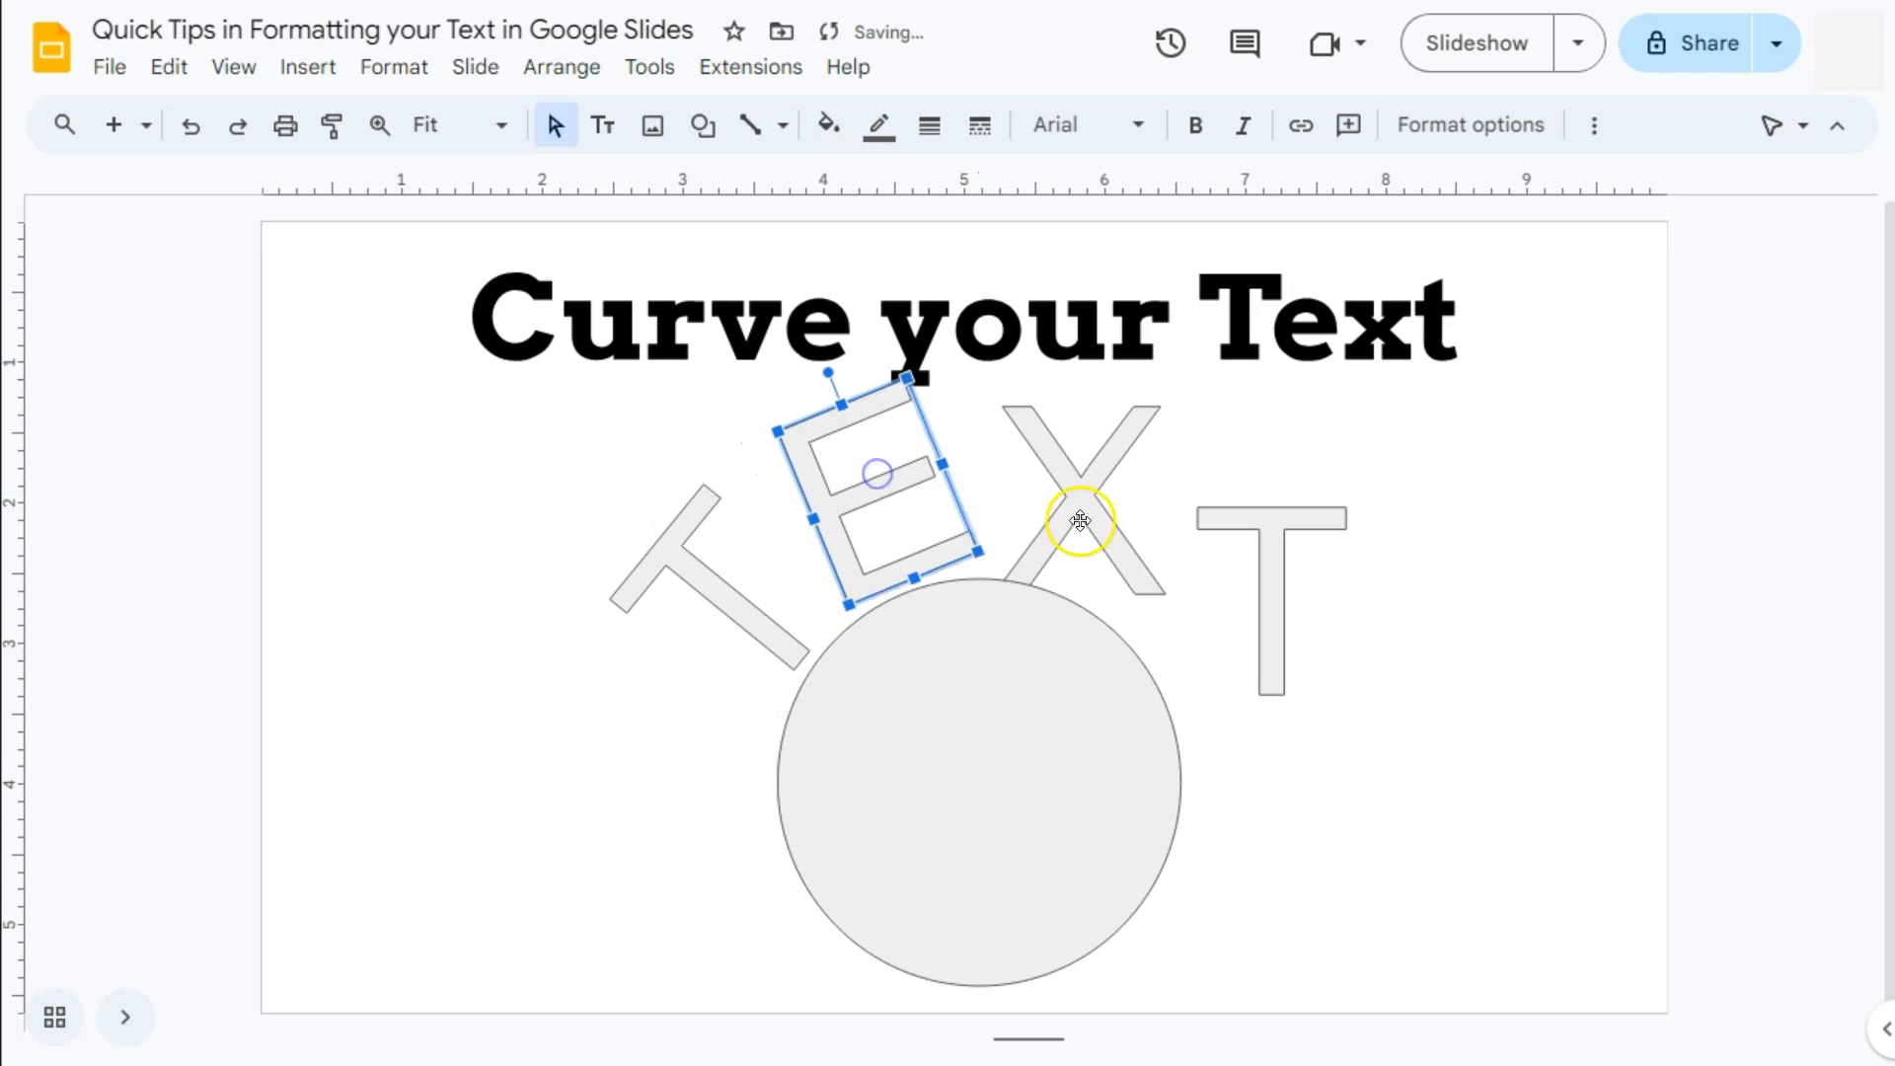
- Rotate the "X" and the last "T" clockwise to follow the circle's upper-right curve, then nudge the circle slightly right
{"action": "left_click", "coordinate": [1080, 520]}
{"action": "left_click_drag", "start_coordinate": [1080, 371], "coordinate": [1124, 472]}
{"action": "left_click", "coordinate": [1273, 543]}
{"action": "left_click_drag", "start_coordinate": [1272, 472], "coordinate": [1362, 509]}
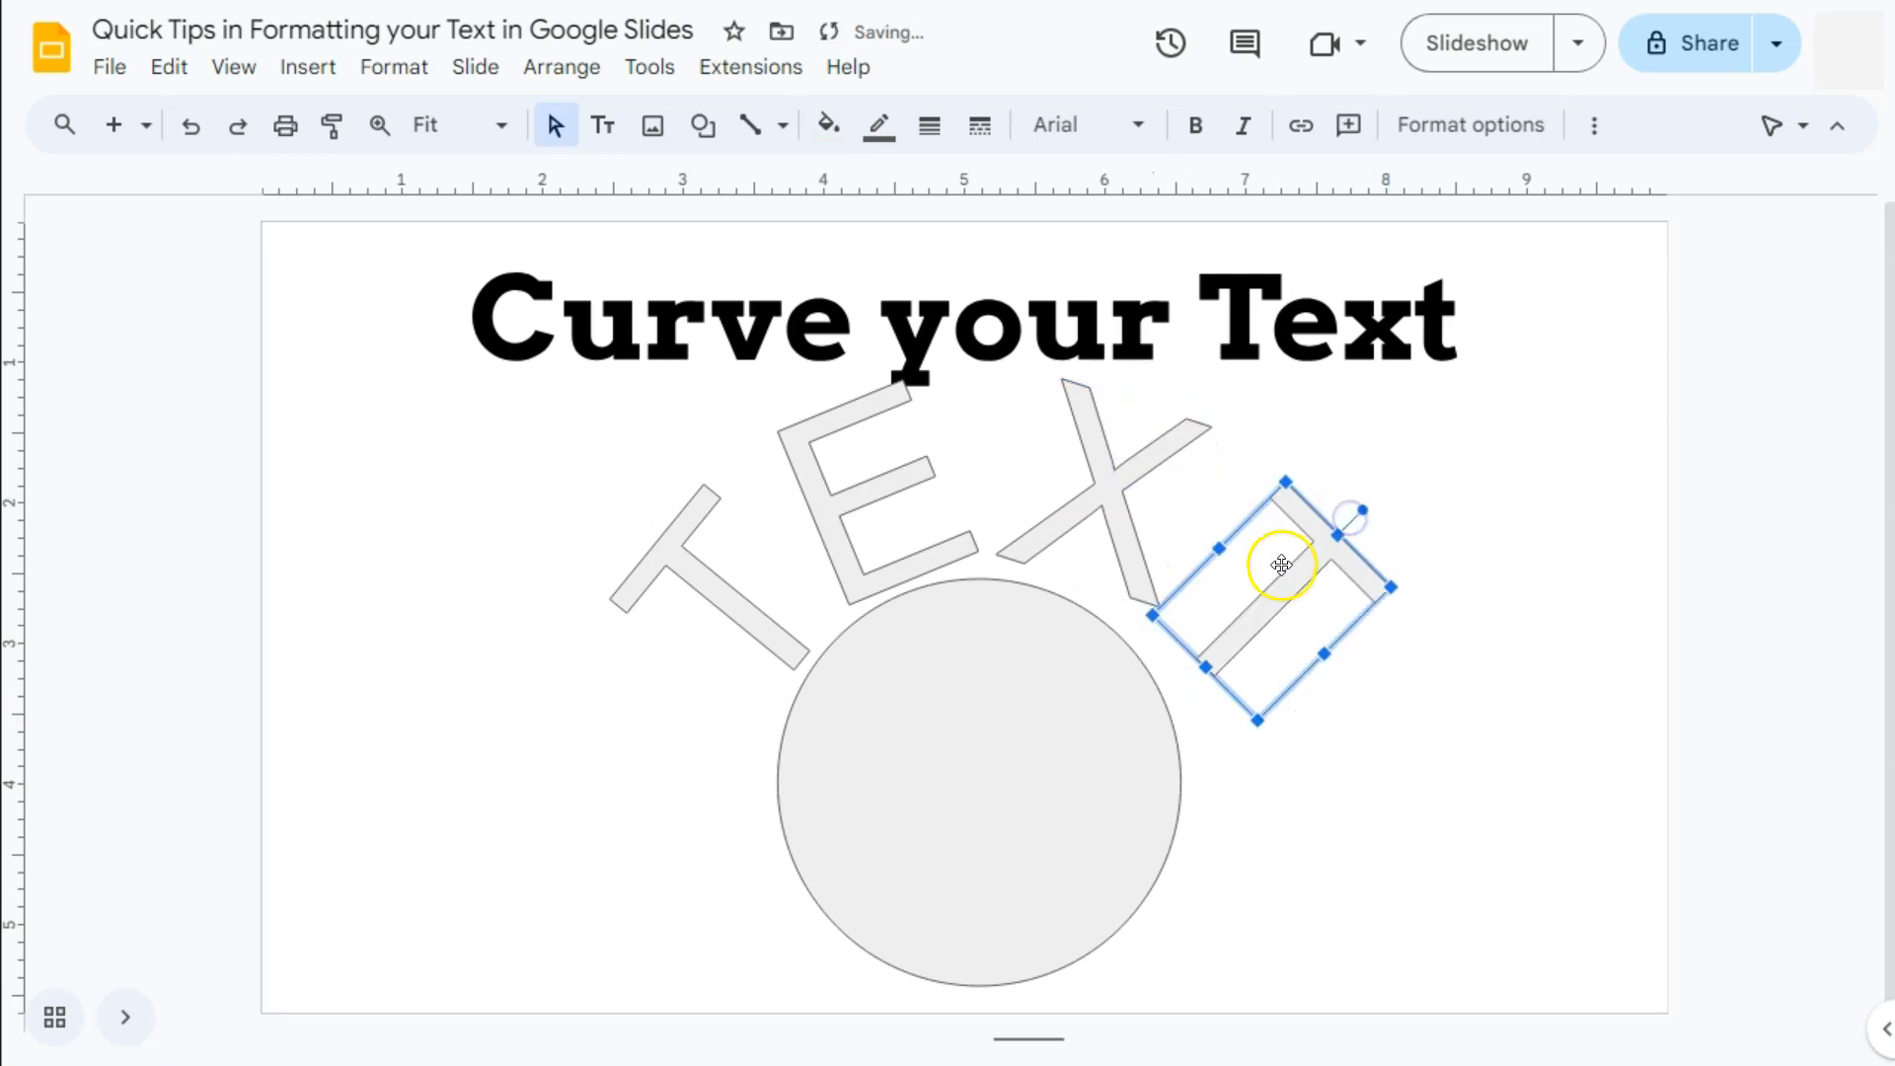
{"action": "left_click_drag", "start_coordinate": [1092, 725], "coordinate": [1109, 733]}
{"action": "left_click", "coordinate": [1428, 774]}
- Delete the guide circle and move the four curved letters together down from the title
{"action": "left_click", "coordinate": [990, 834]}
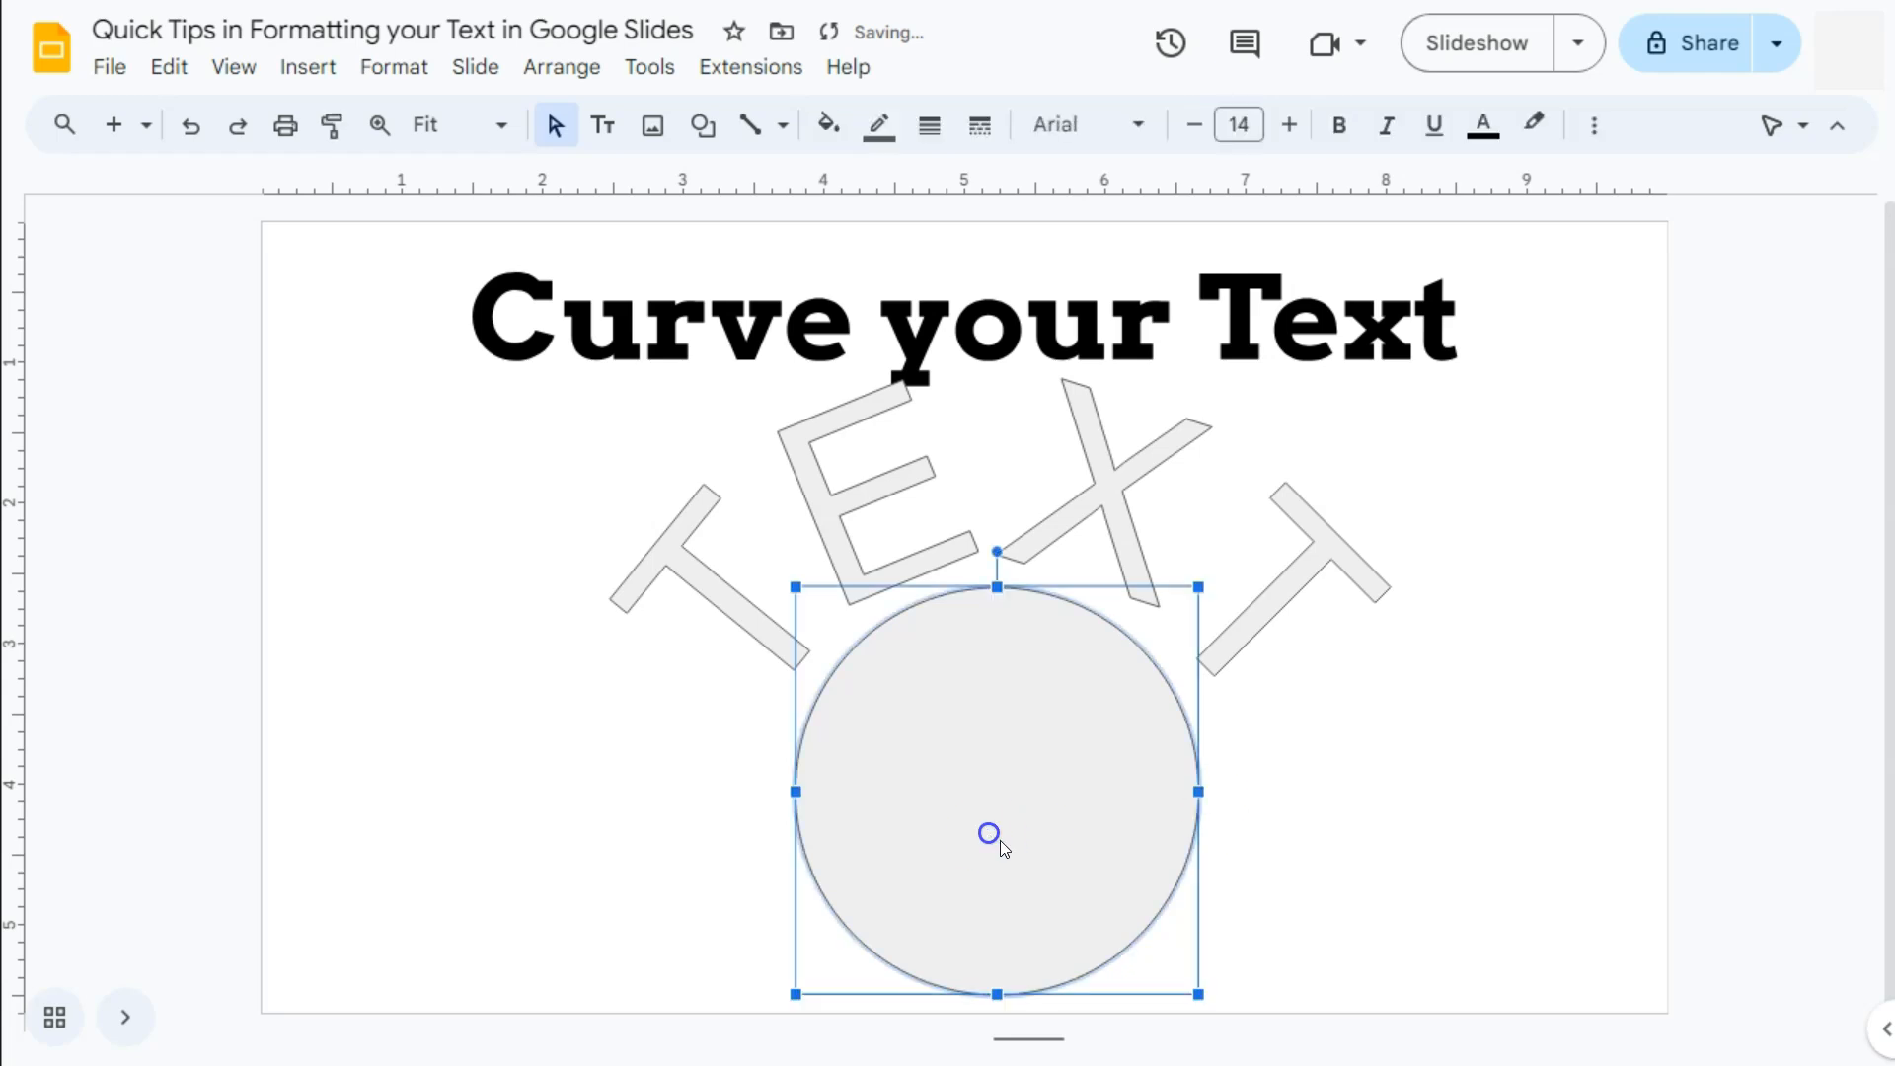
{"action": "key", "text": "Delete"}
{"action": "left_click_drag", "start_coordinate": [1354, 805], "coordinate": [766, 516]}
{"action": "left_click_drag", "start_coordinate": [1019, 530], "coordinate": [1019, 599]}
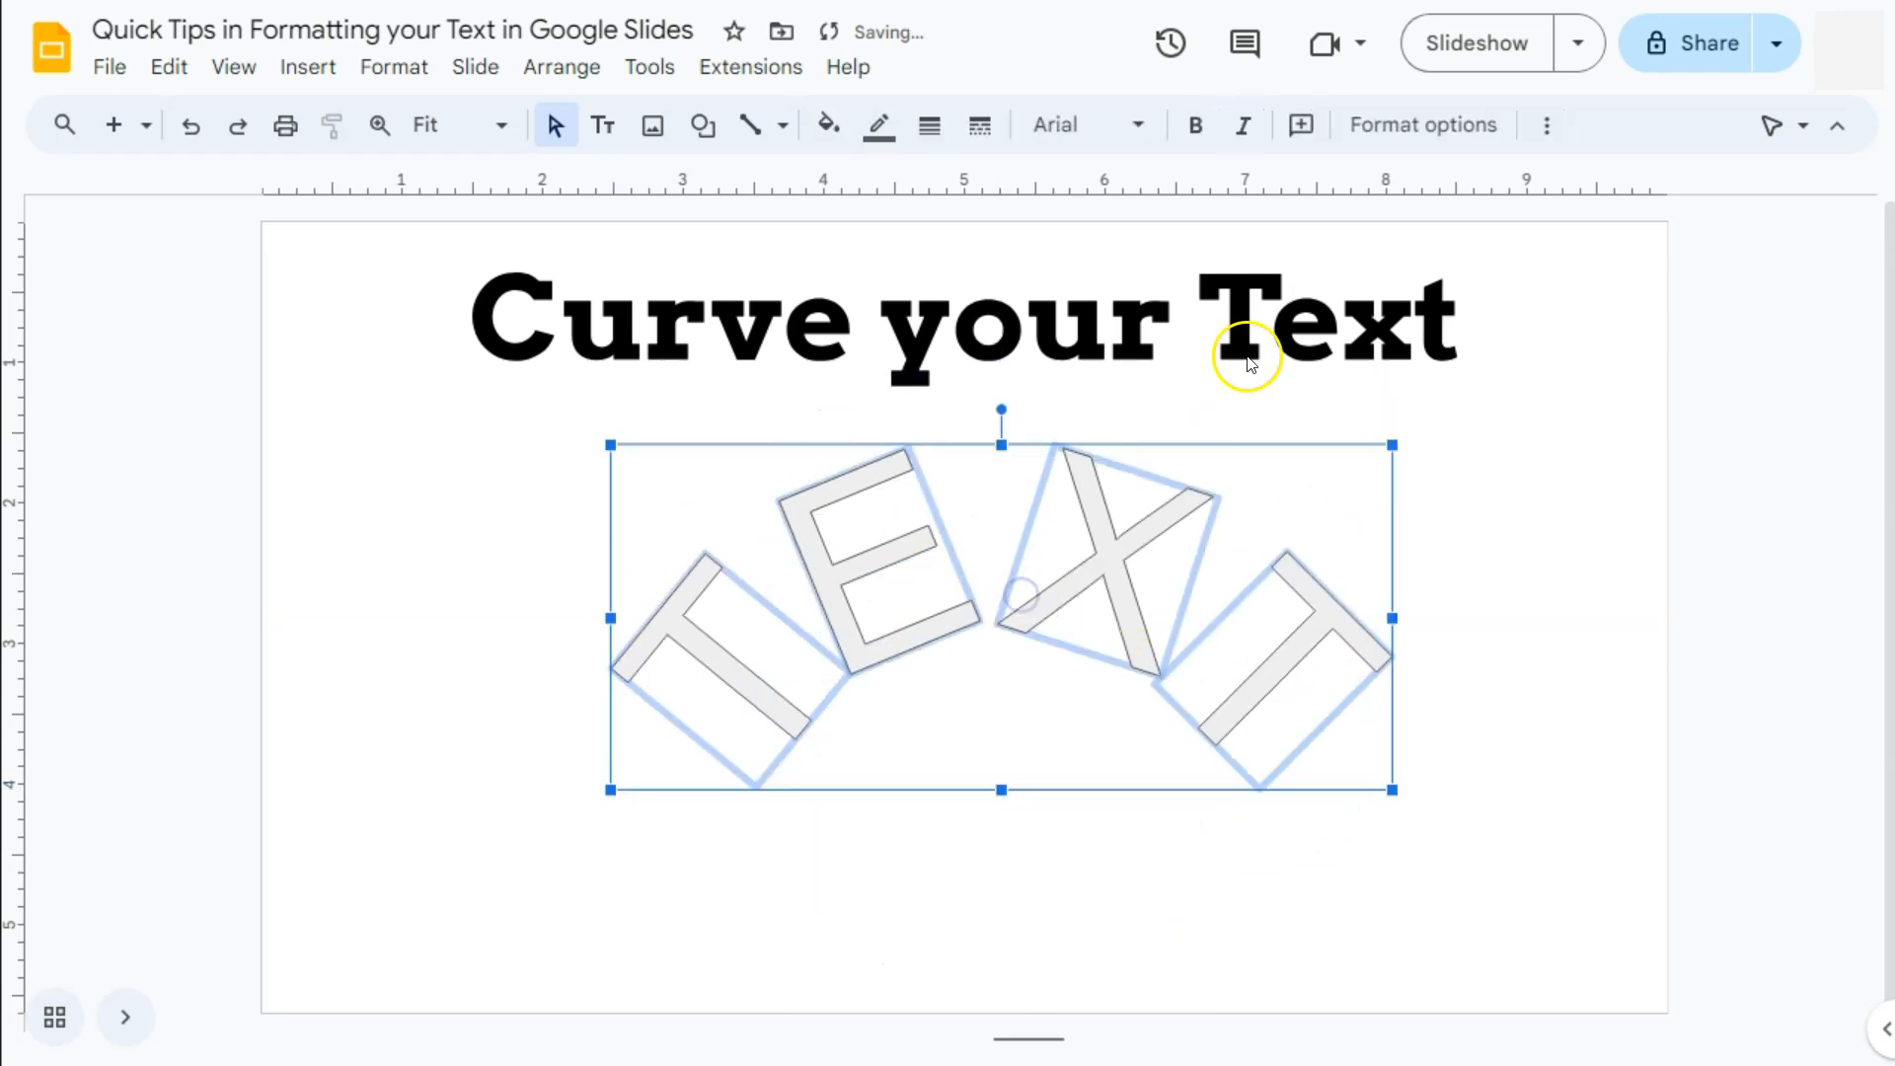
- Set the font of the selected curved letters to Rubik Spray Paint and make their outline transparent
{"action": "left_click", "coordinate": [1066, 125]}
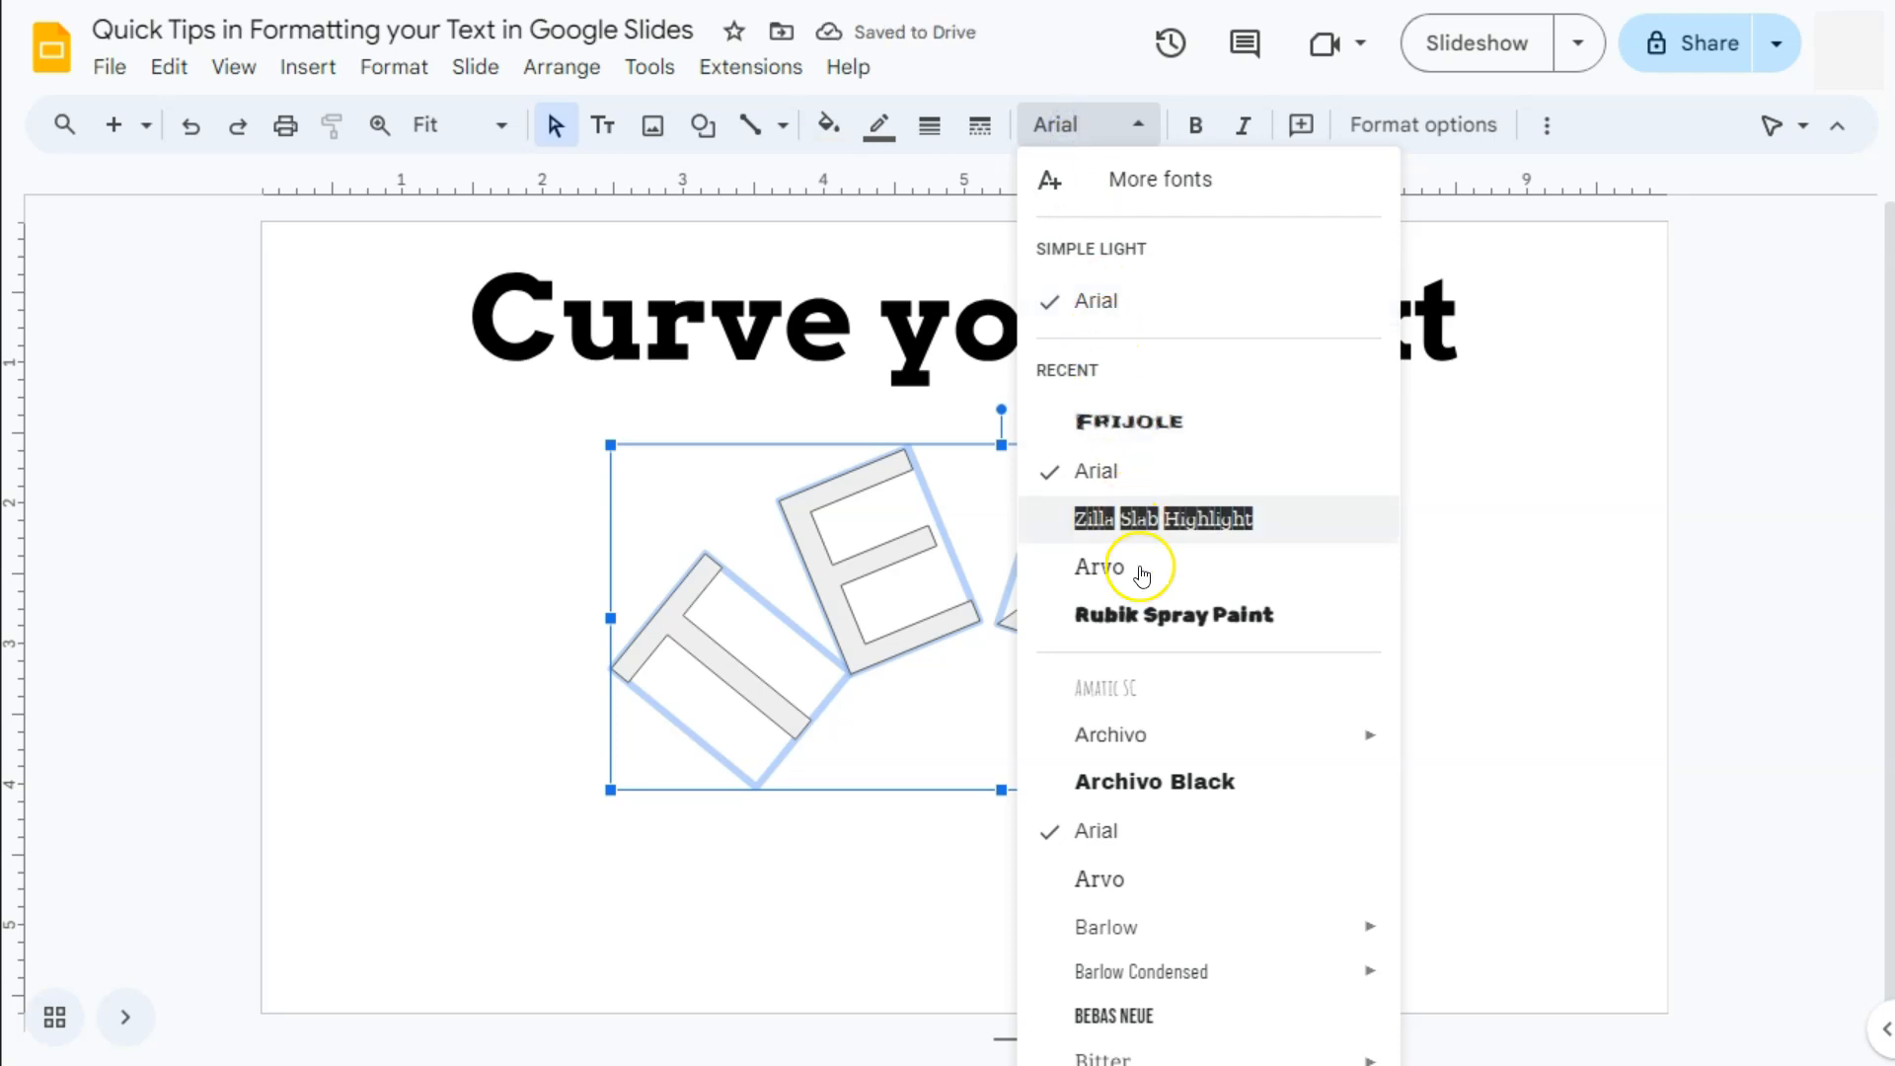
{"action": "left_click", "coordinate": [1145, 627]}
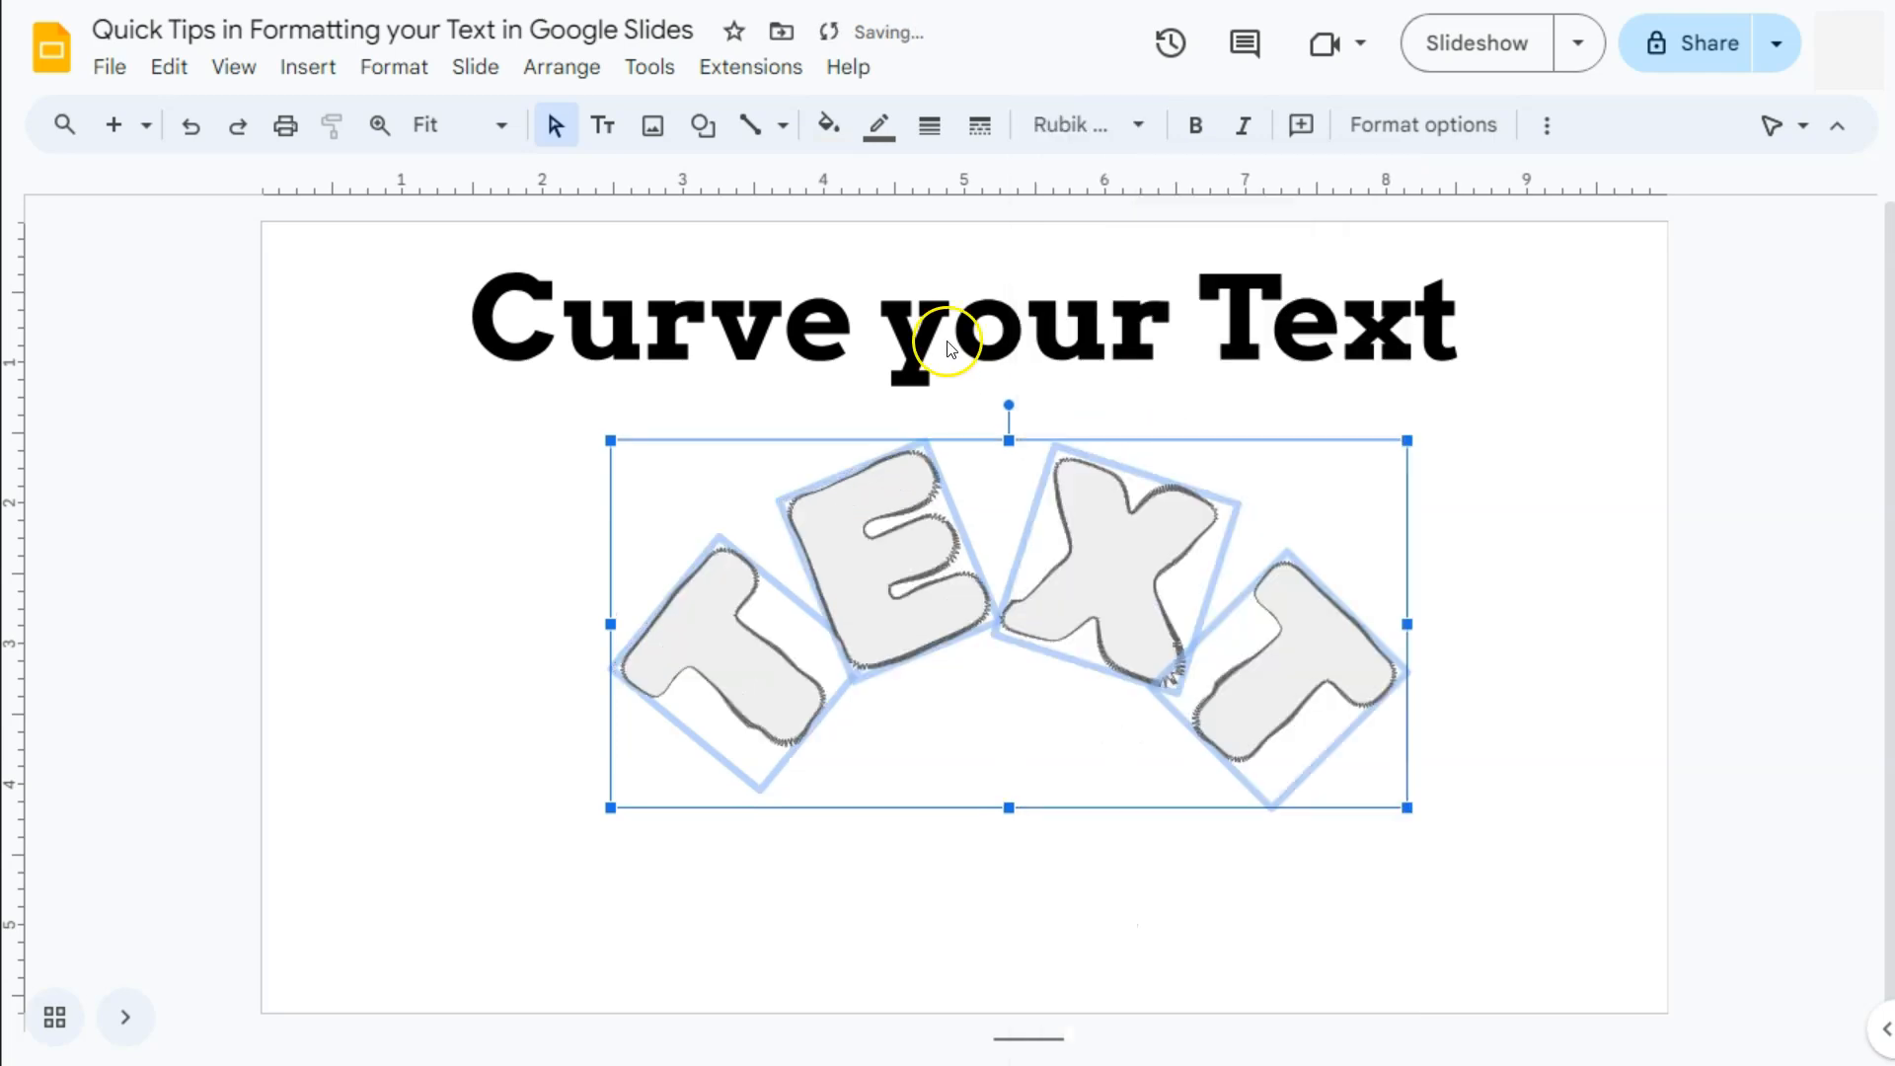
{"action": "left_click", "coordinate": [875, 126]}
{"action": "left_click", "coordinate": [1005, 688]}
- Fill the curved letters with solid black and go to the "Place an image inside your Text" slide
{"action": "left_click", "coordinate": [829, 124]}
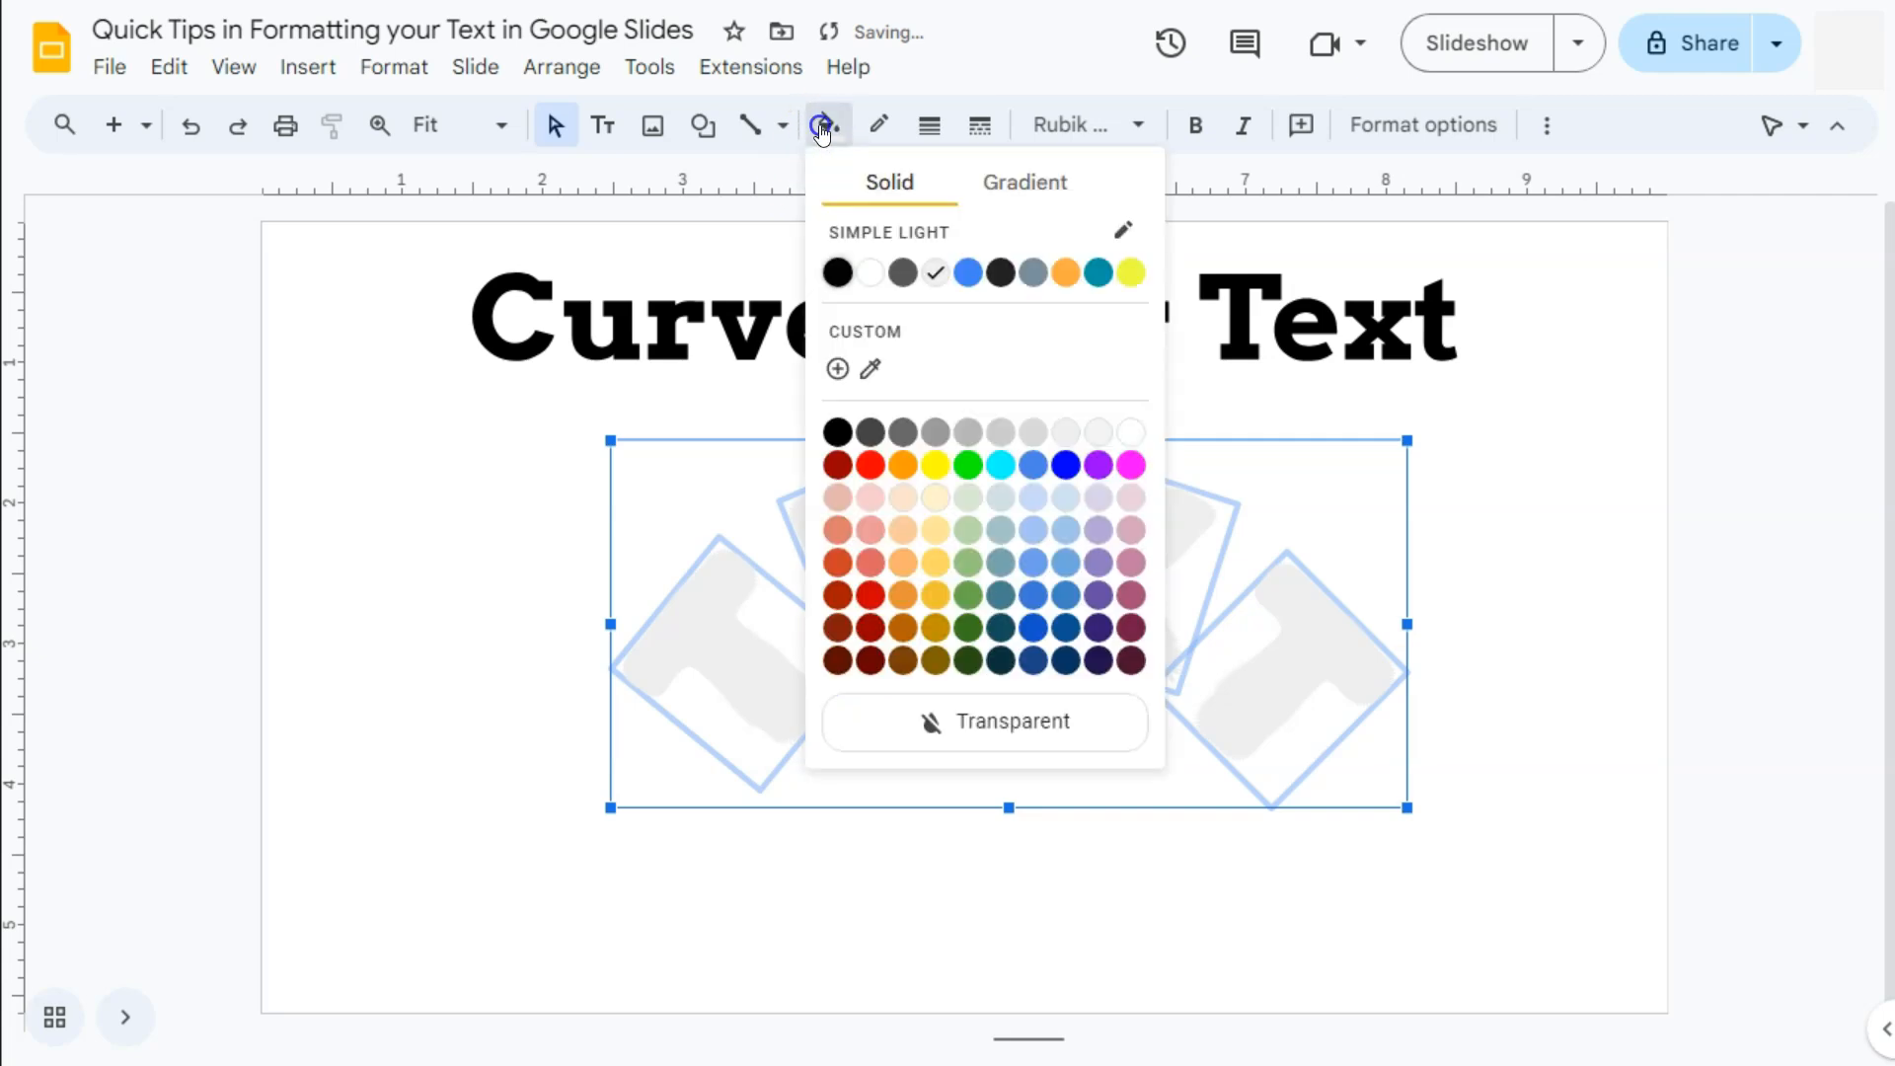
{"action": "left_click", "coordinate": [832, 271]}
{"action": "left_click", "coordinate": [536, 458]}
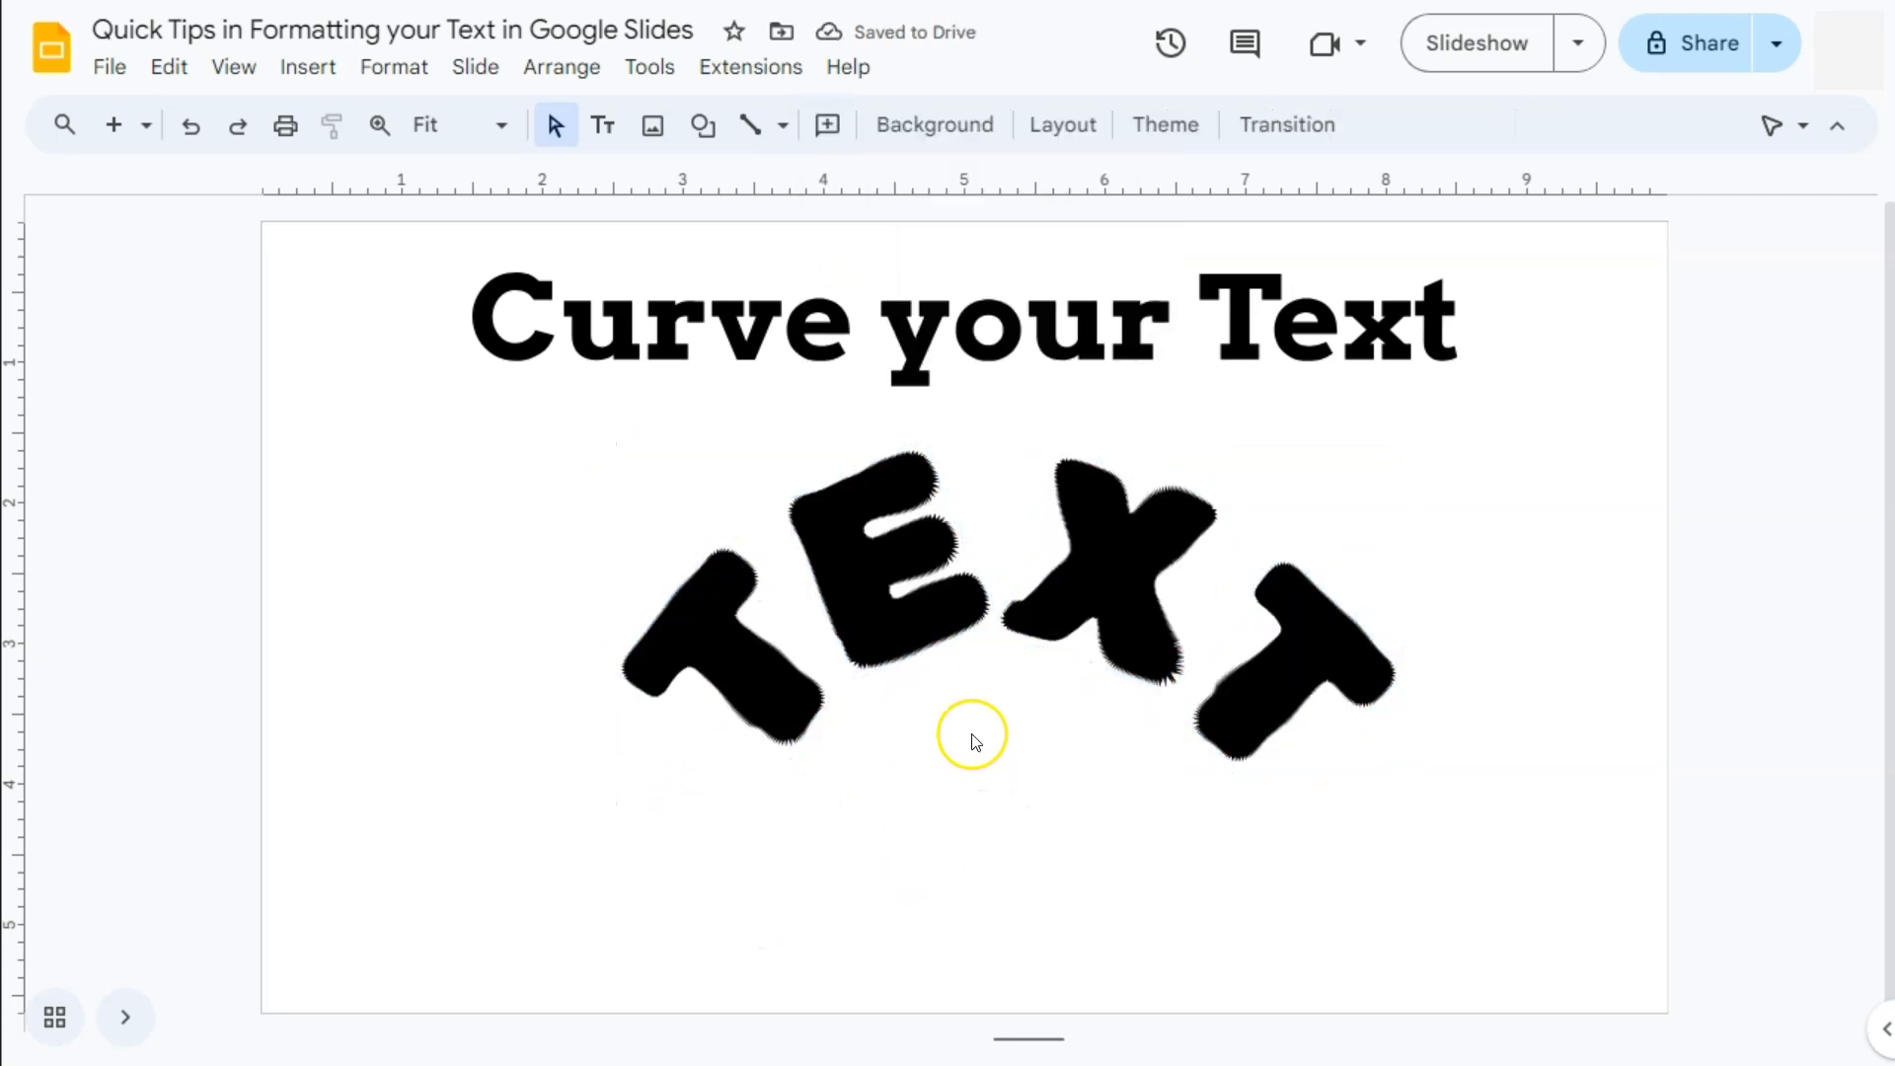
{"action": "left_click", "coordinate": [992, 813]}
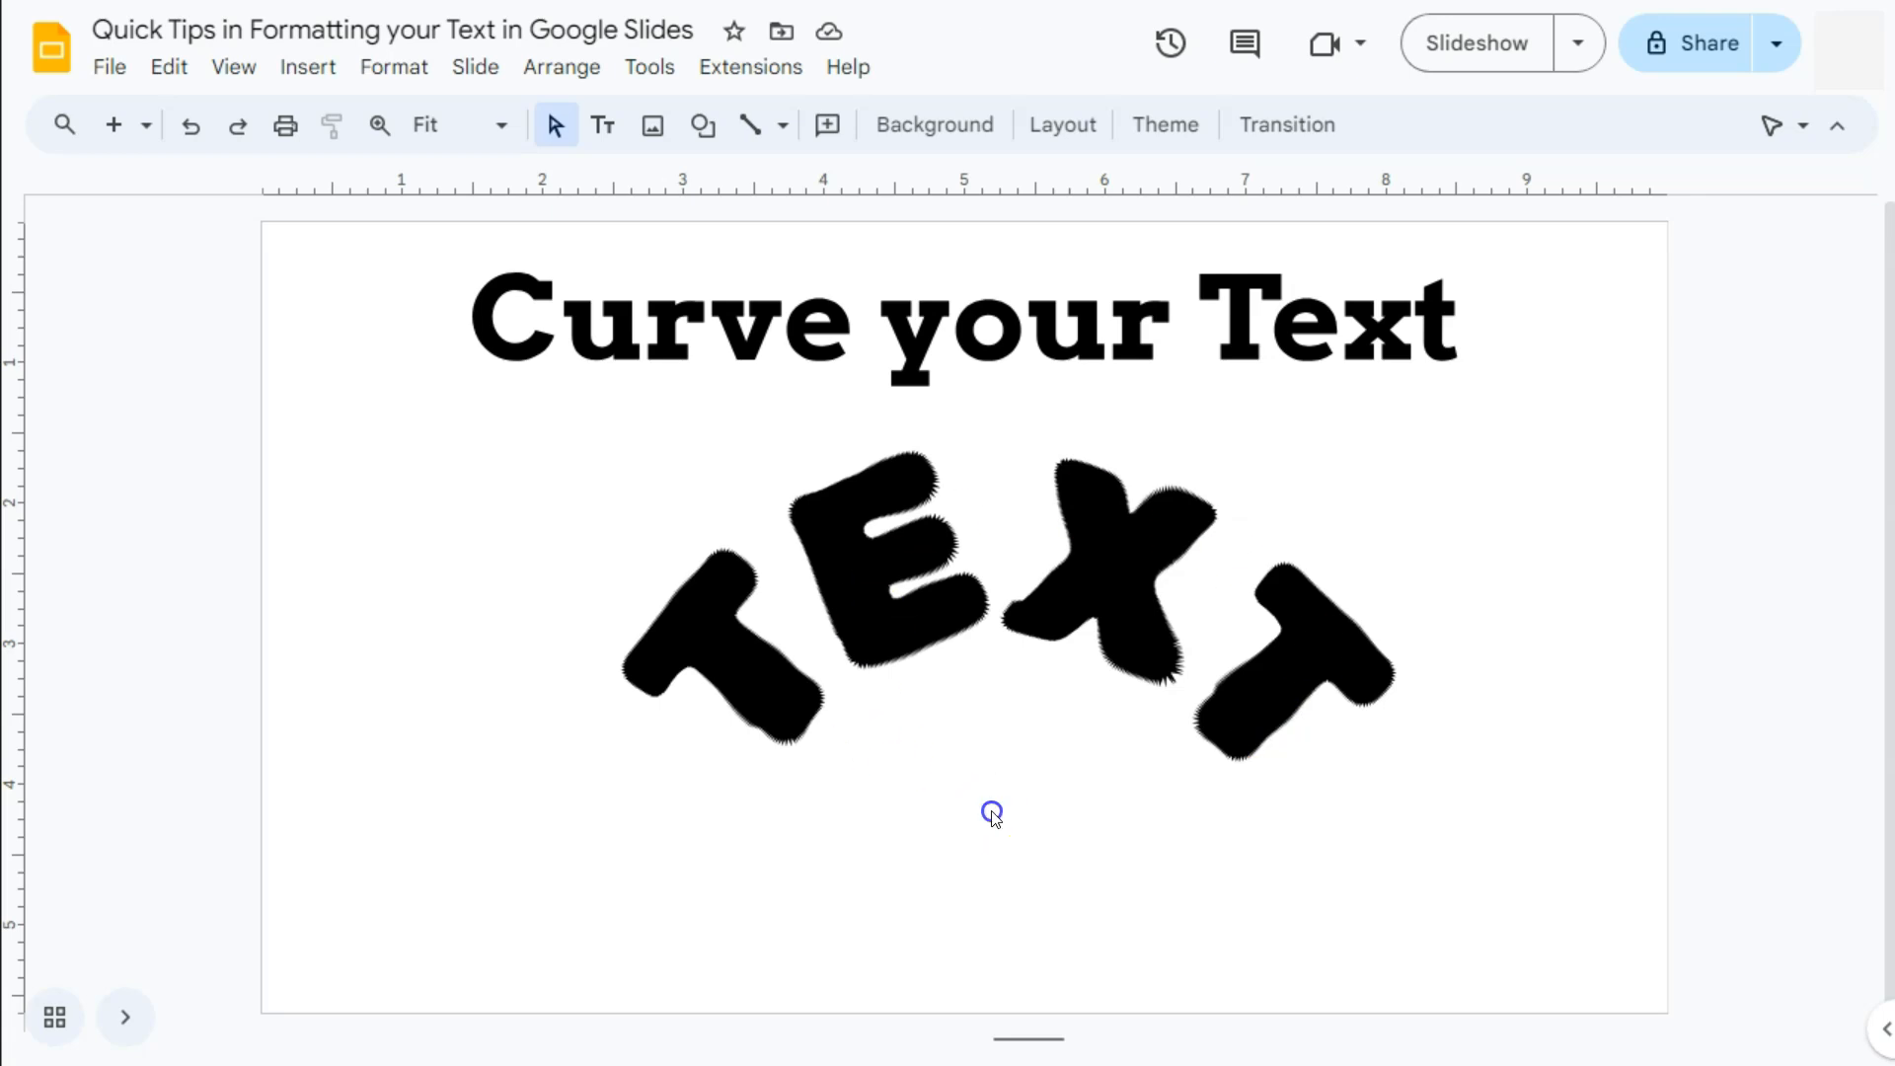
{"action": "key", "text": "Down"}
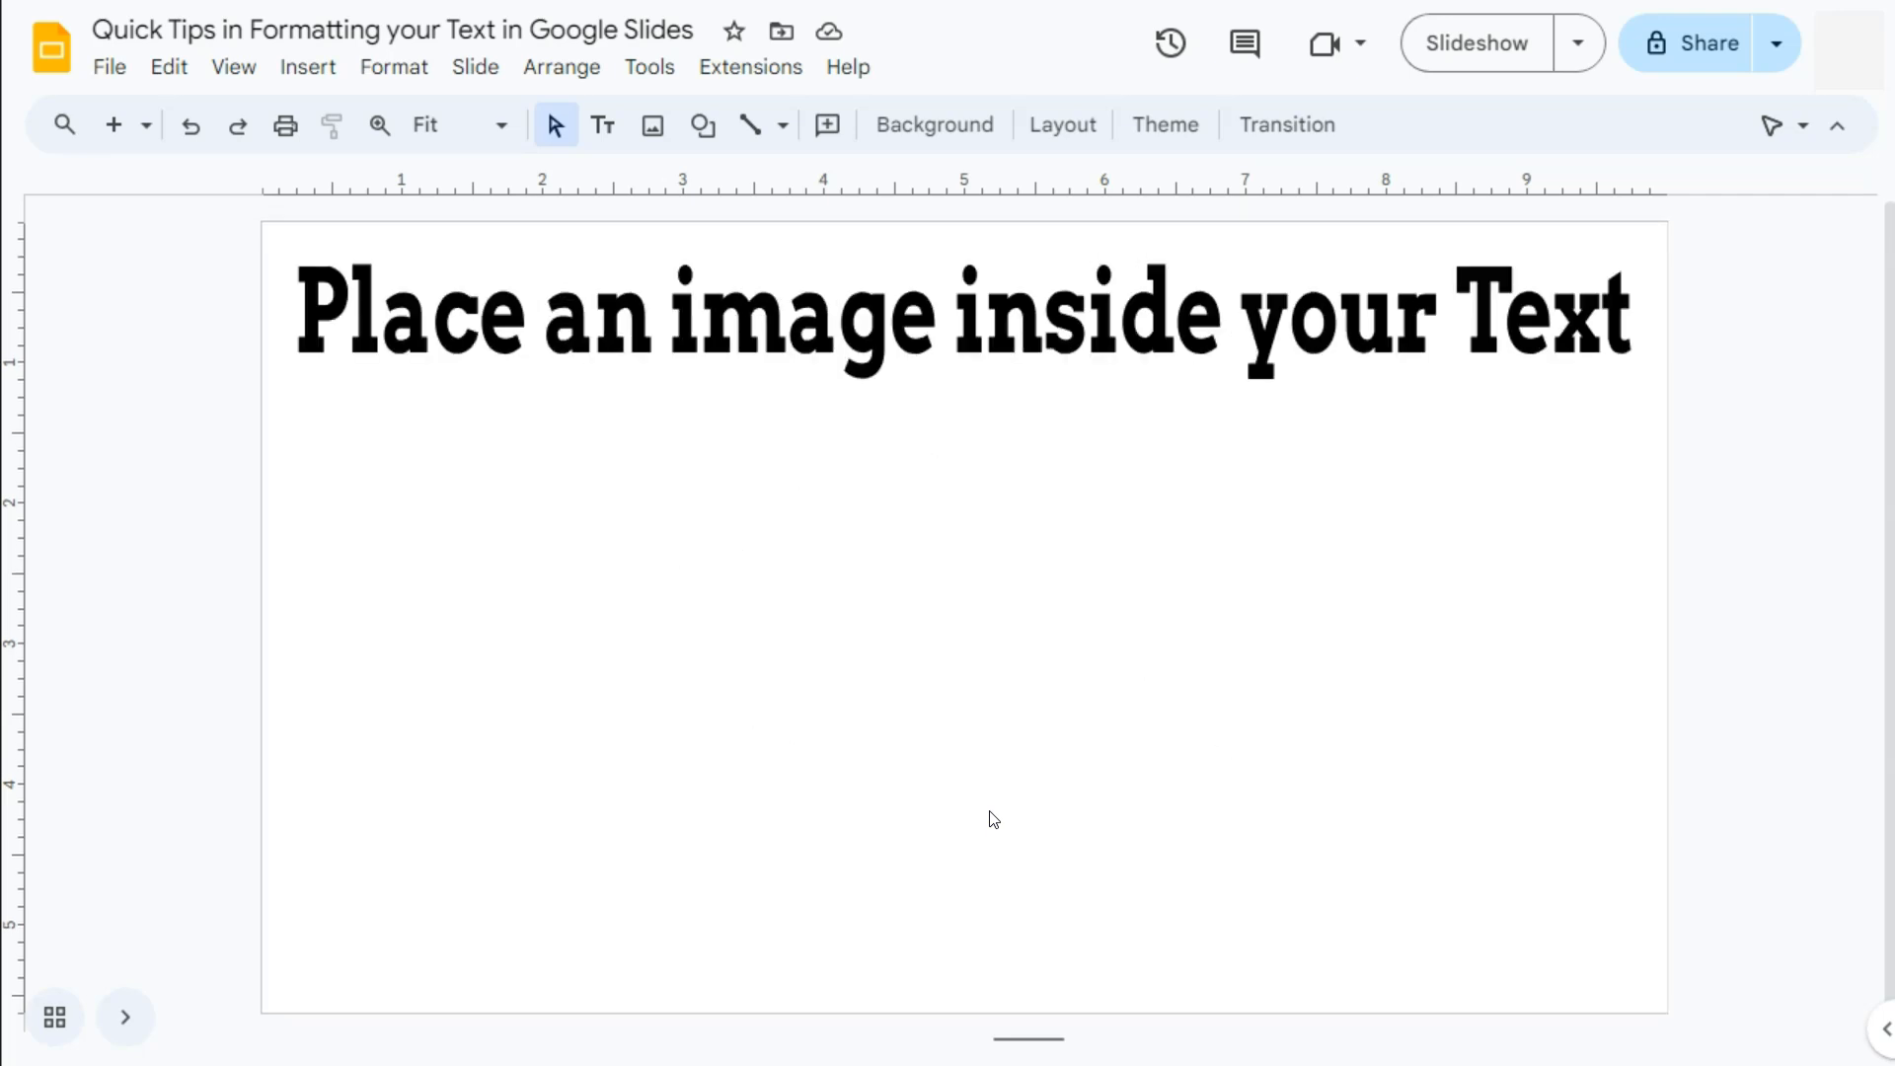
- Insert word art reading "TEXT" on the "Place an image inside your Text" slide
{"action": "left_click", "coordinate": [309, 68]}
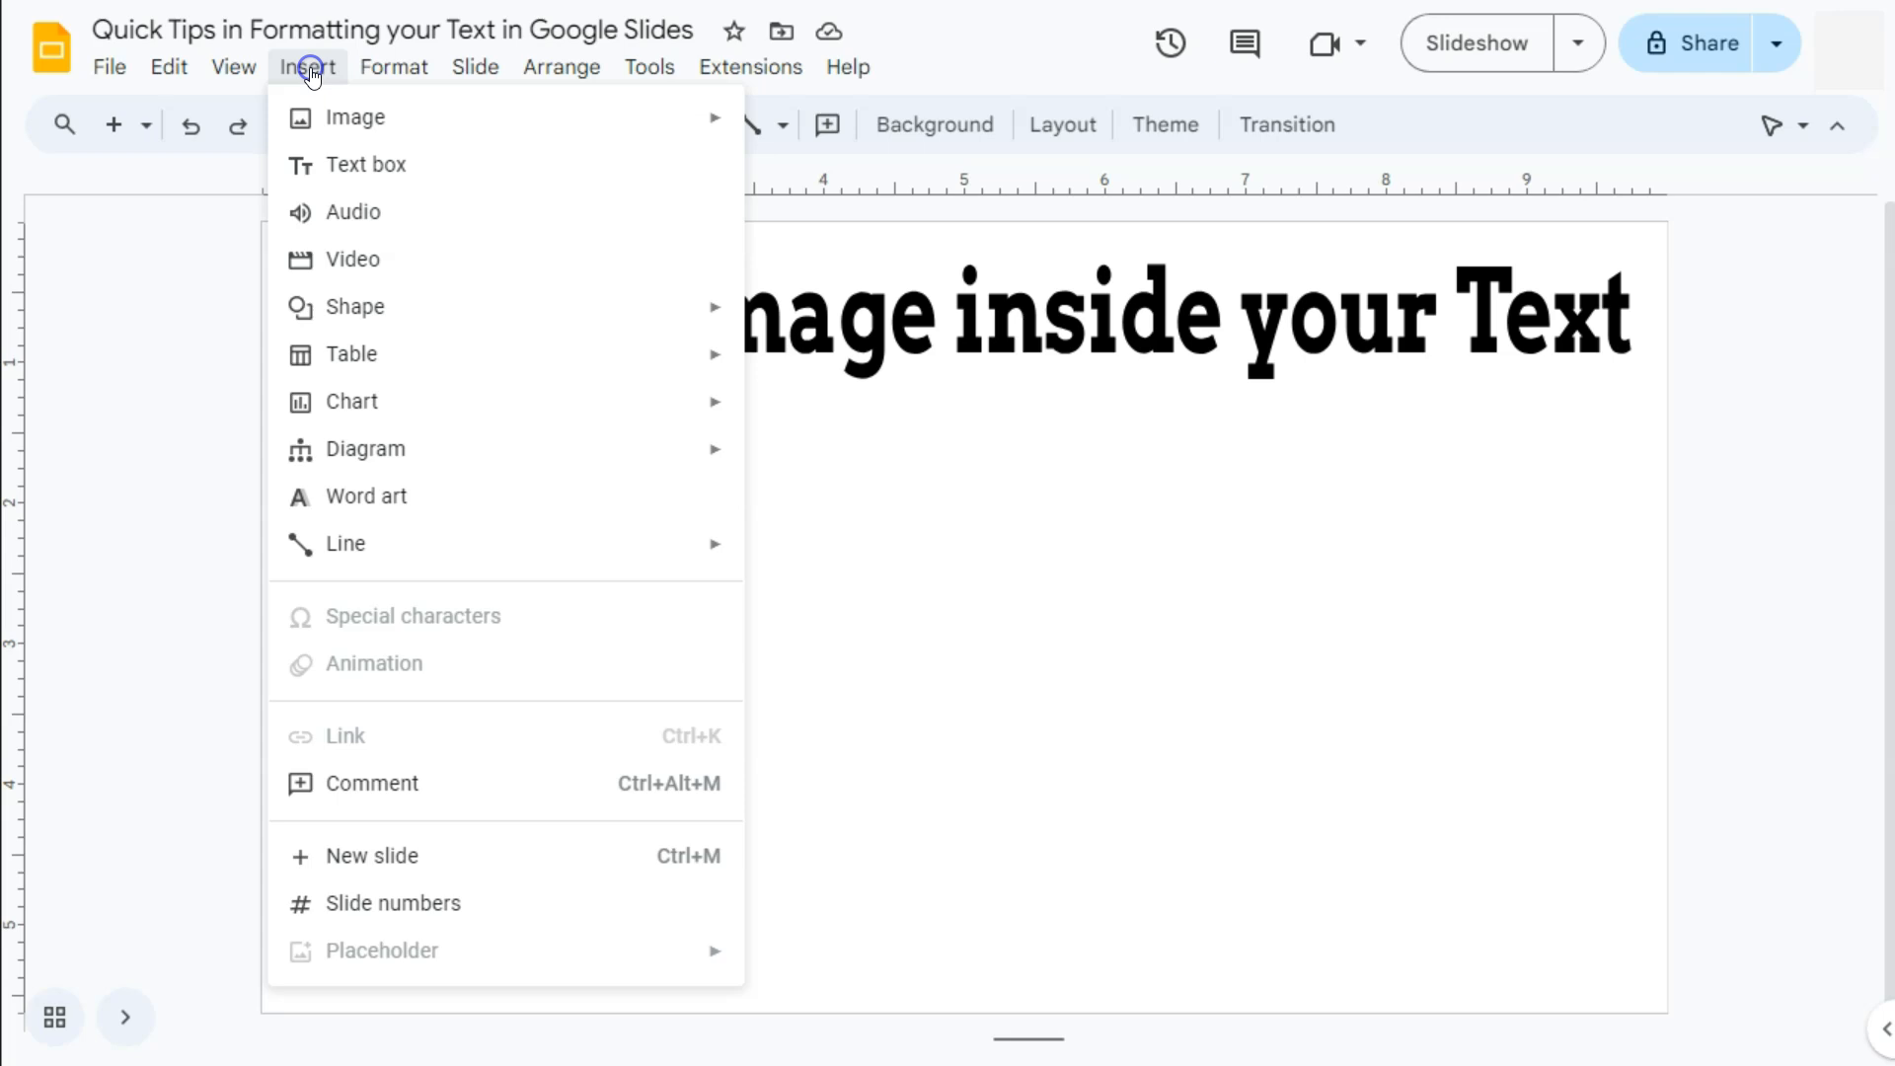
{"action": "left_click", "coordinate": [381, 502]}
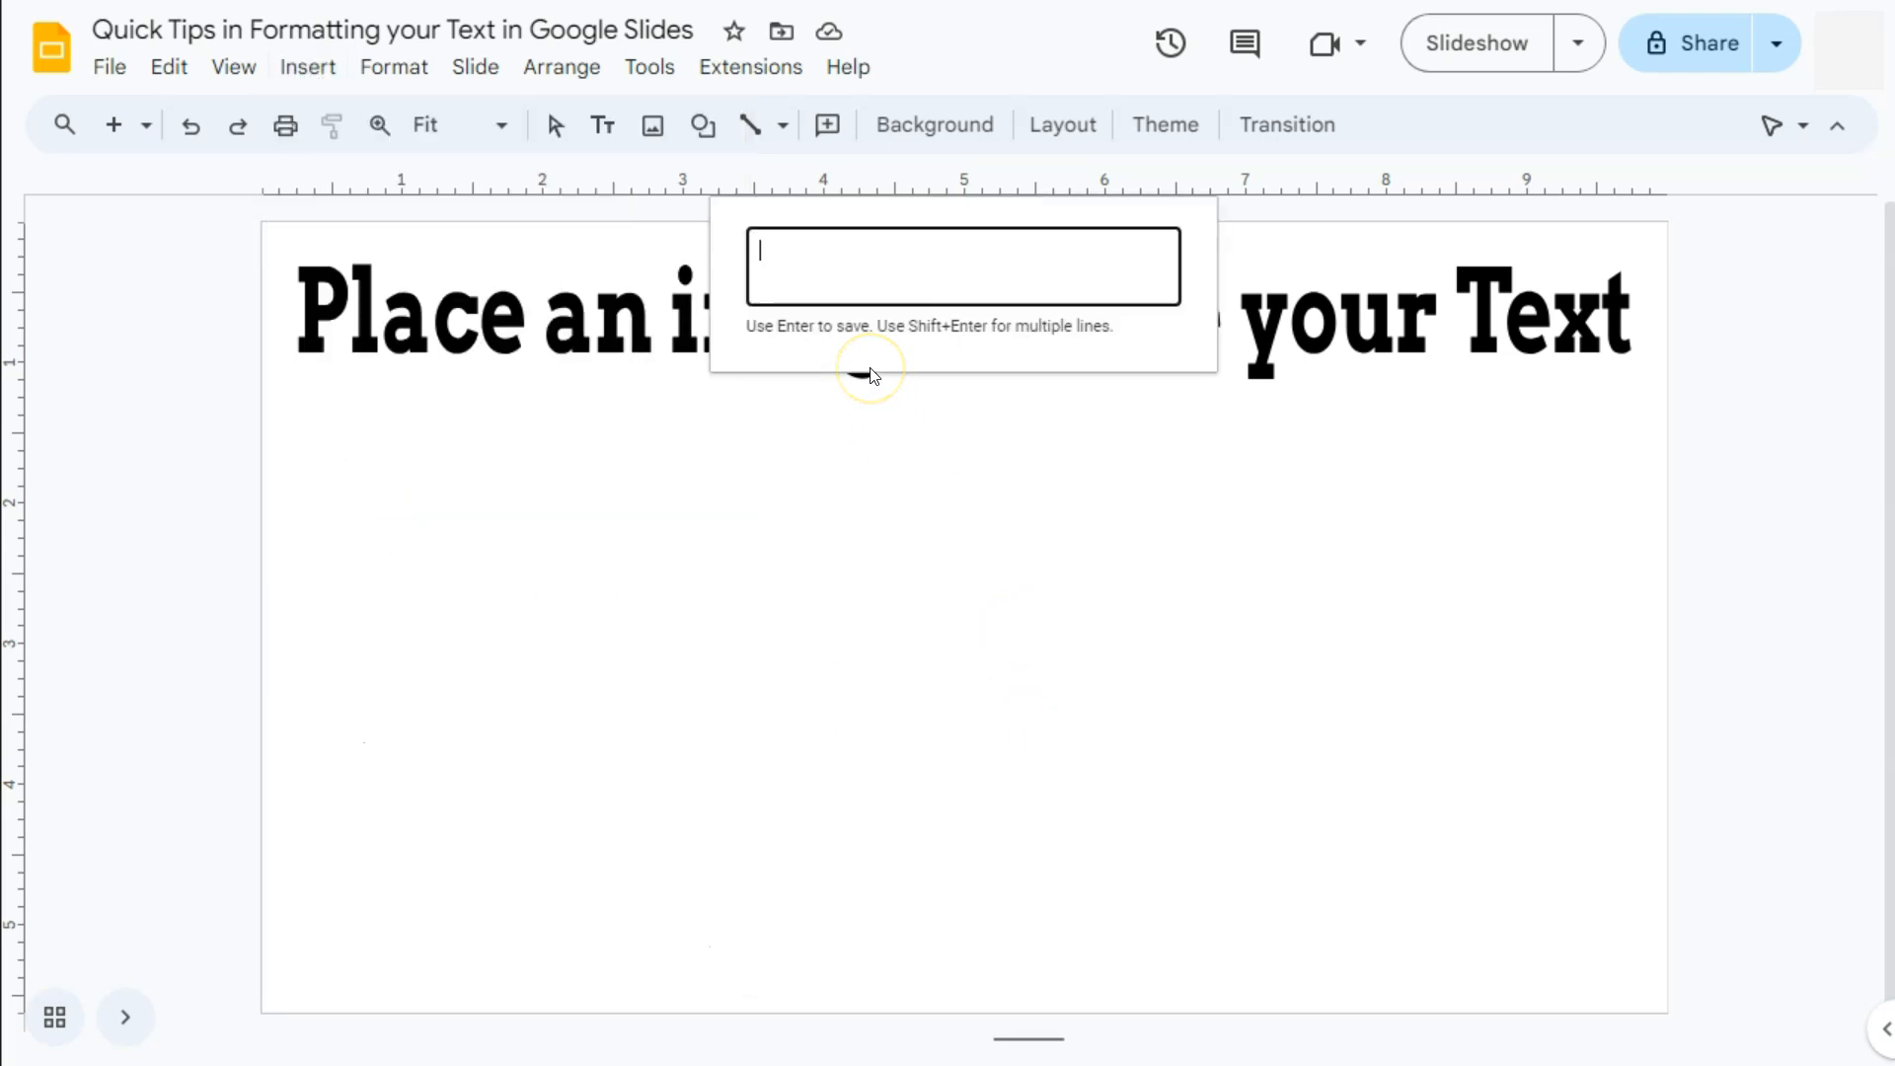
{"action": "key", "text": "Return"}
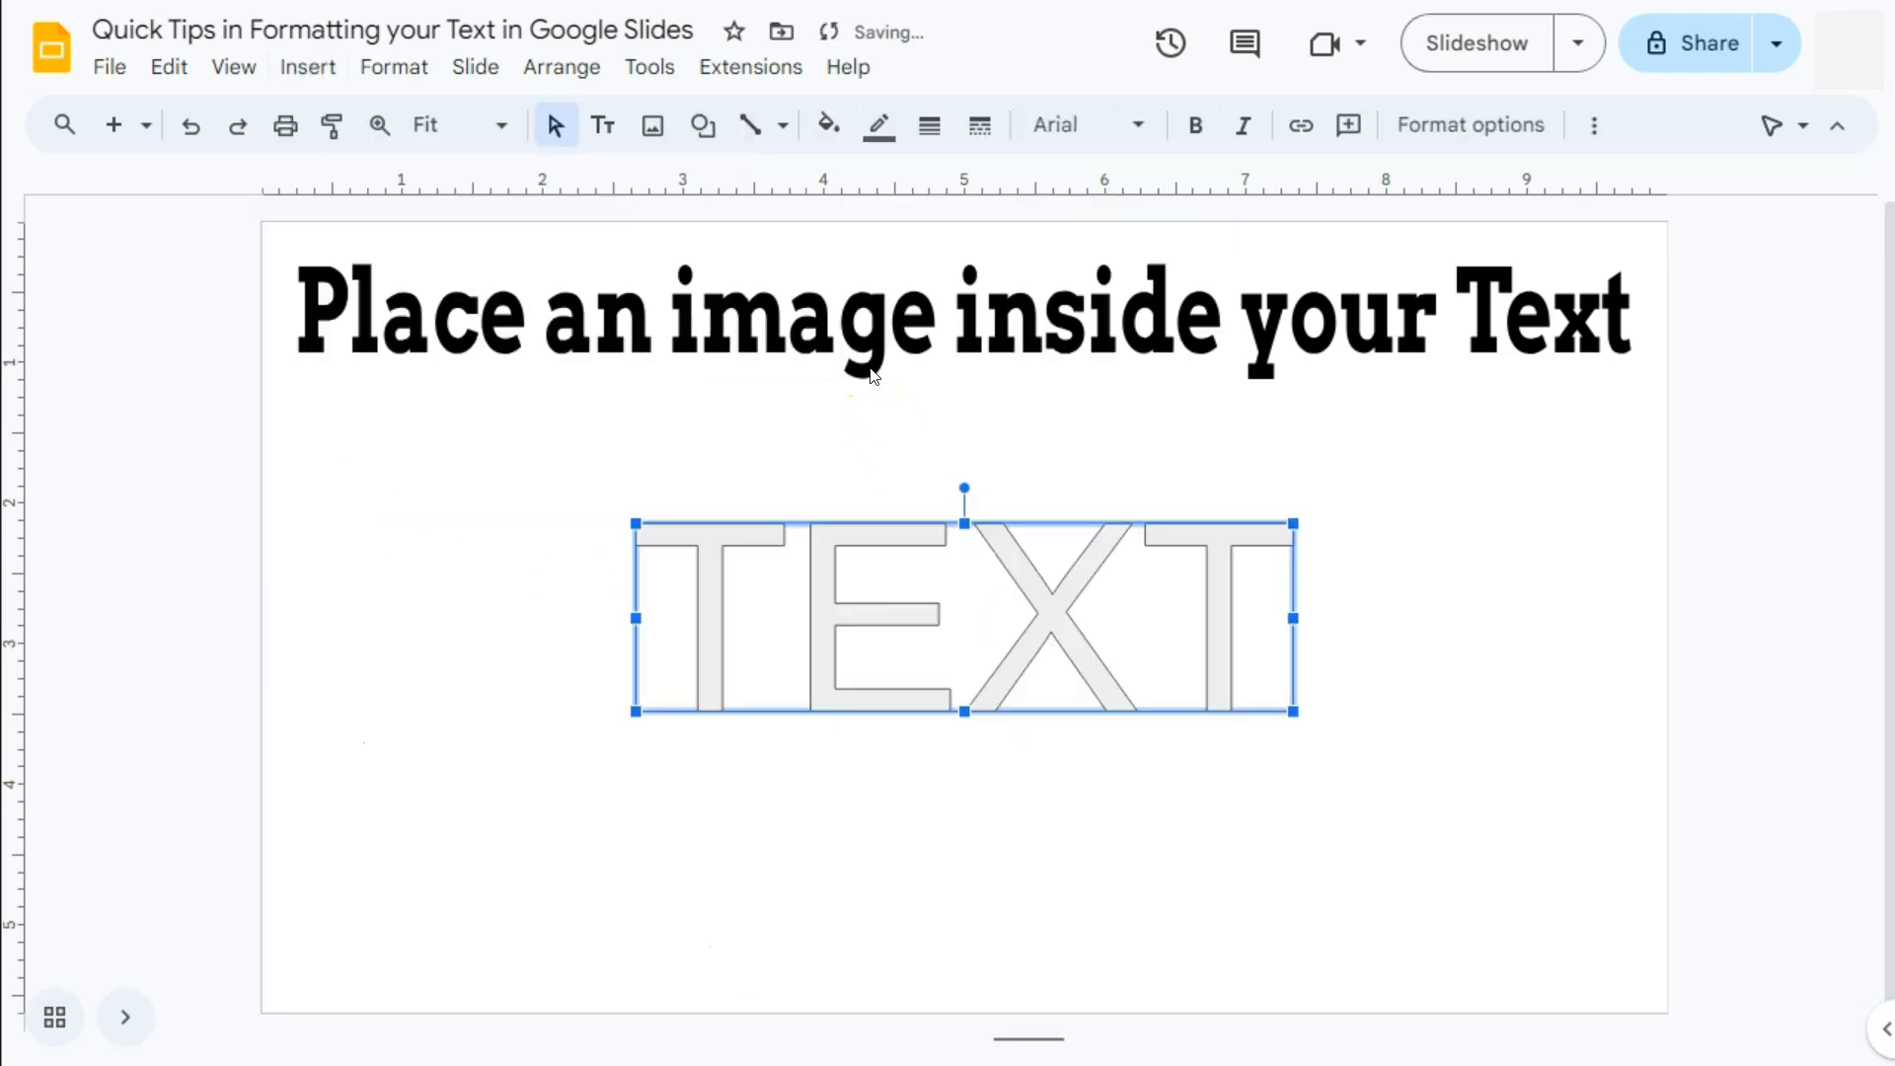
{"action": "left_click", "coordinate": [1028, 894]}
- Set the "TEXT" word art to bold Zilla Slab Highlight and shift it slightly up and left below the title
{"action": "left_click", "coordinate": [913, 610]}
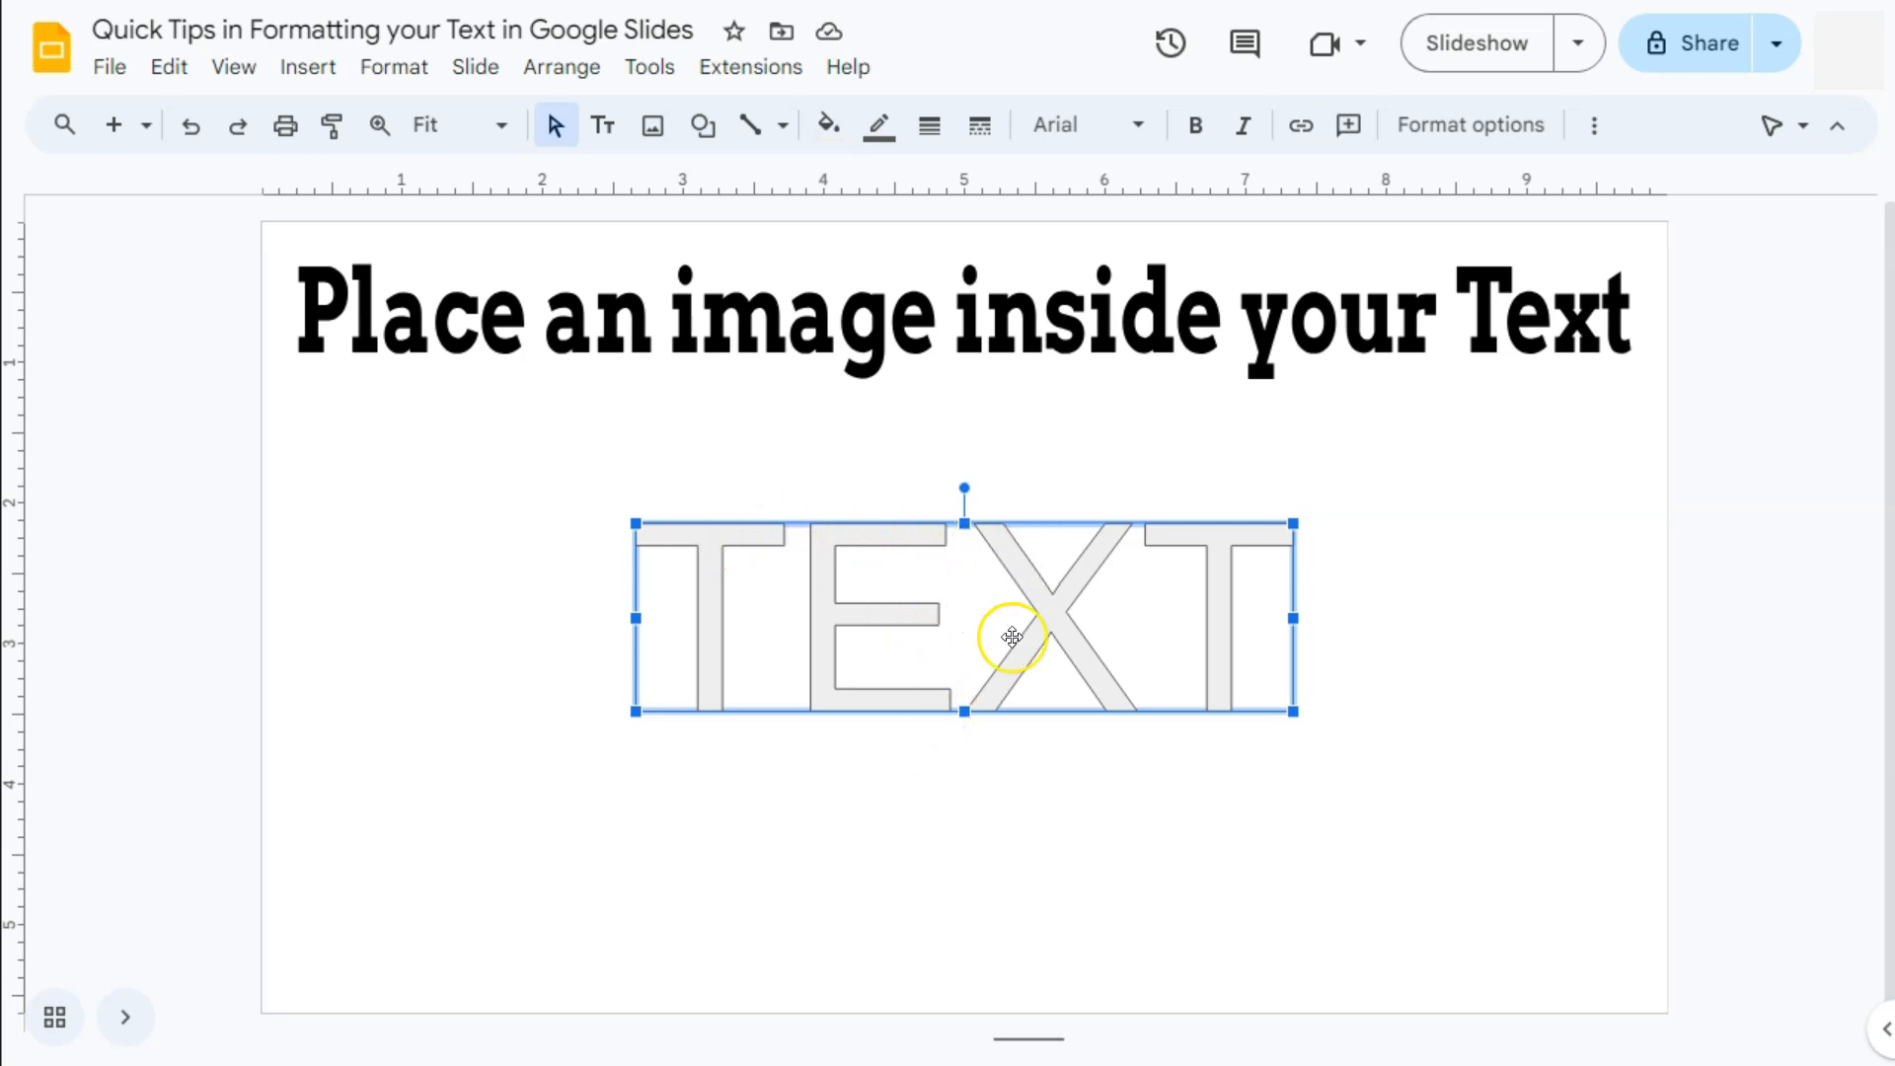
{"action": "left_click", "coordinate": [1062, 138]}
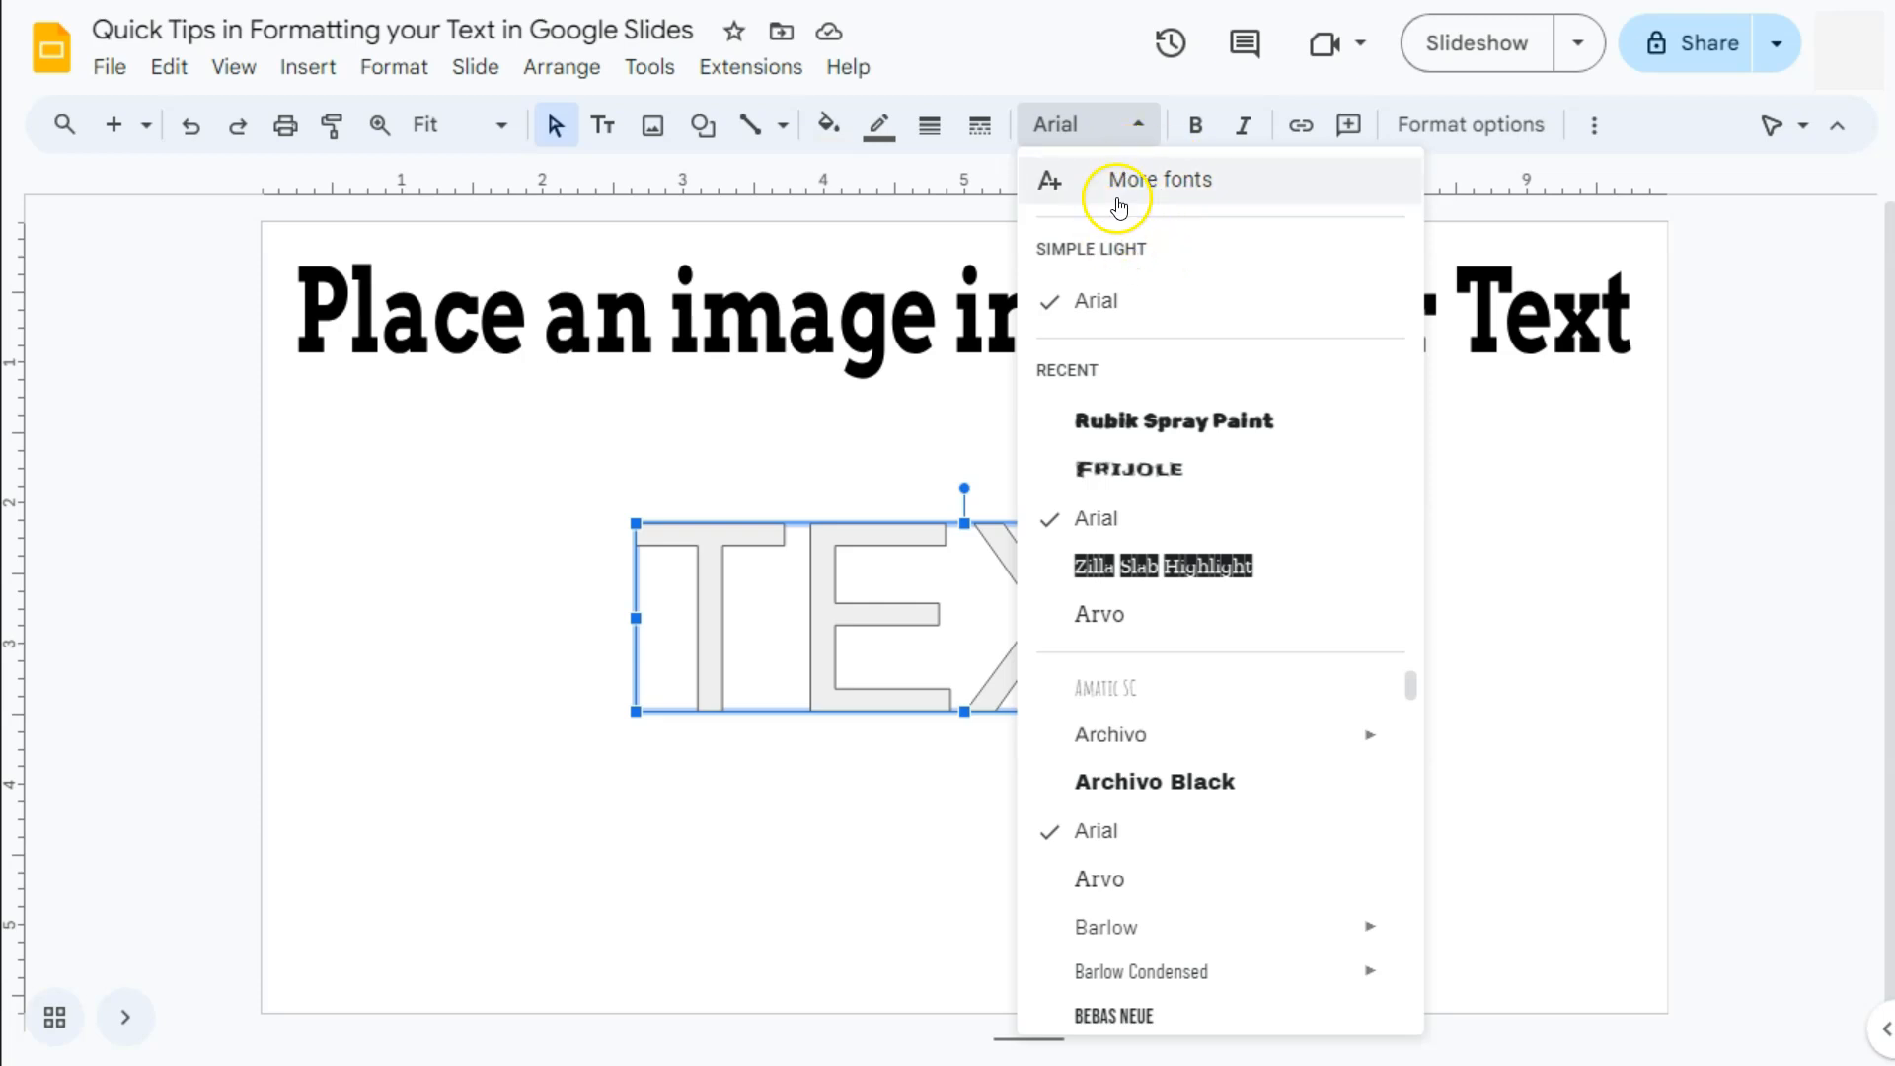
{"action": "left_click", "coordinate": [1140, 570]}
{"action": "left_click", "coordinate": [1195, 125]}
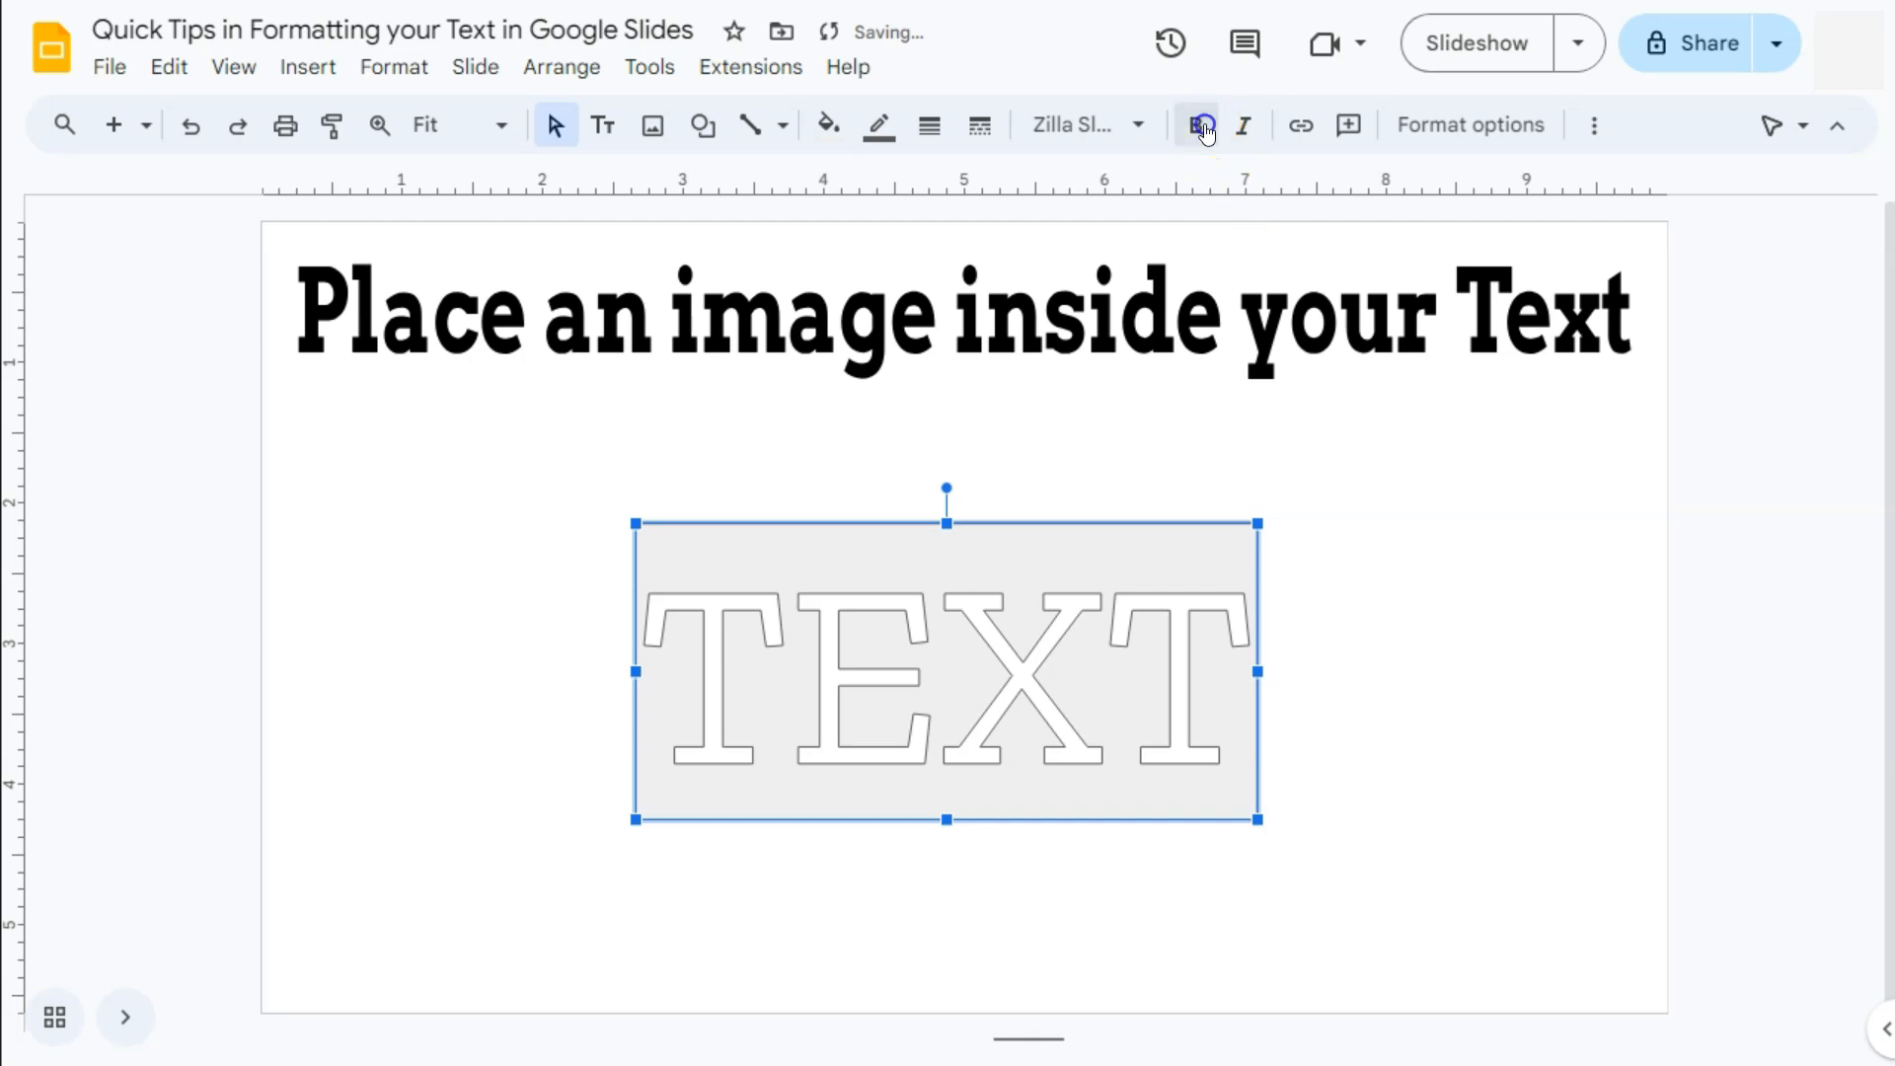
{"action": "left_click_drag", "start_coordinate": [1104, 565], "coordinate": [1079, 542]}
{"action": "left_click", "coordinate": [1480, 664]}
{"action": "left_click", "coordinate": [959, 541]}
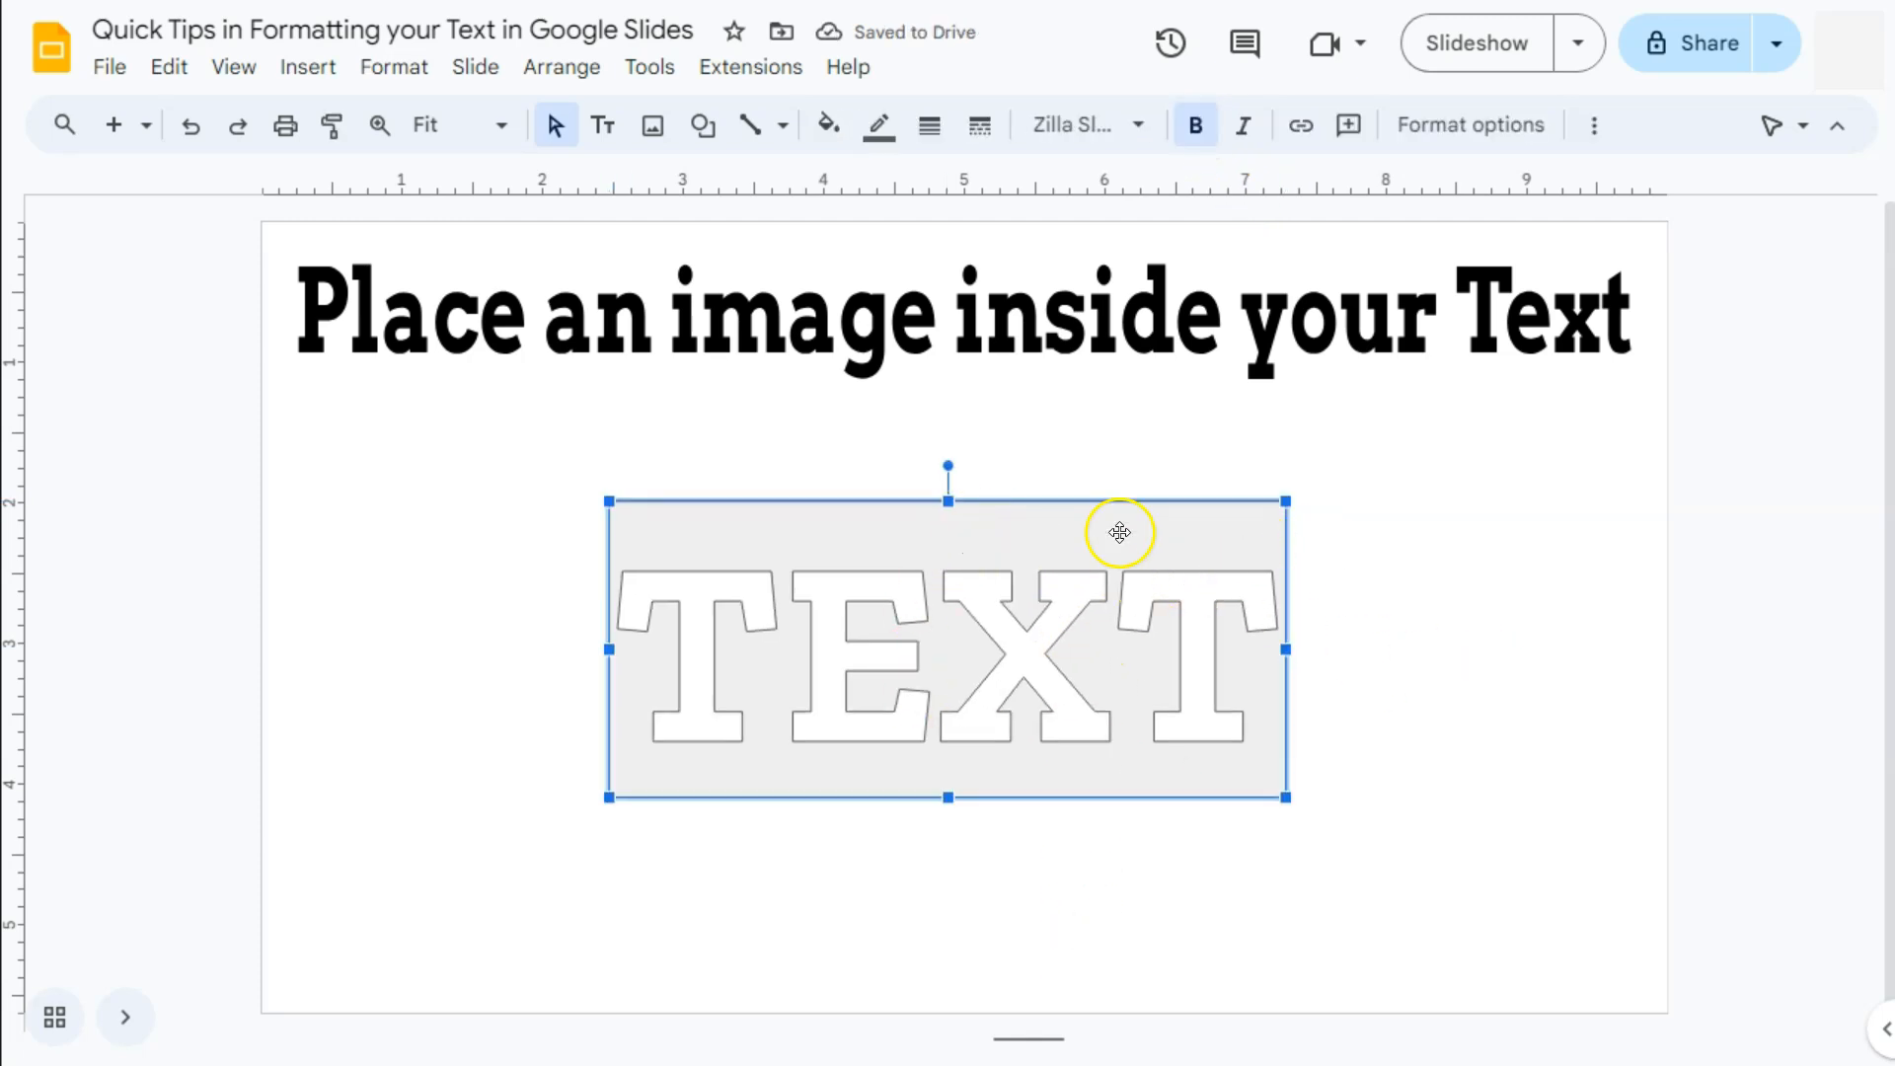
{"action": "left_click", "coordinate": [1333, 593]}
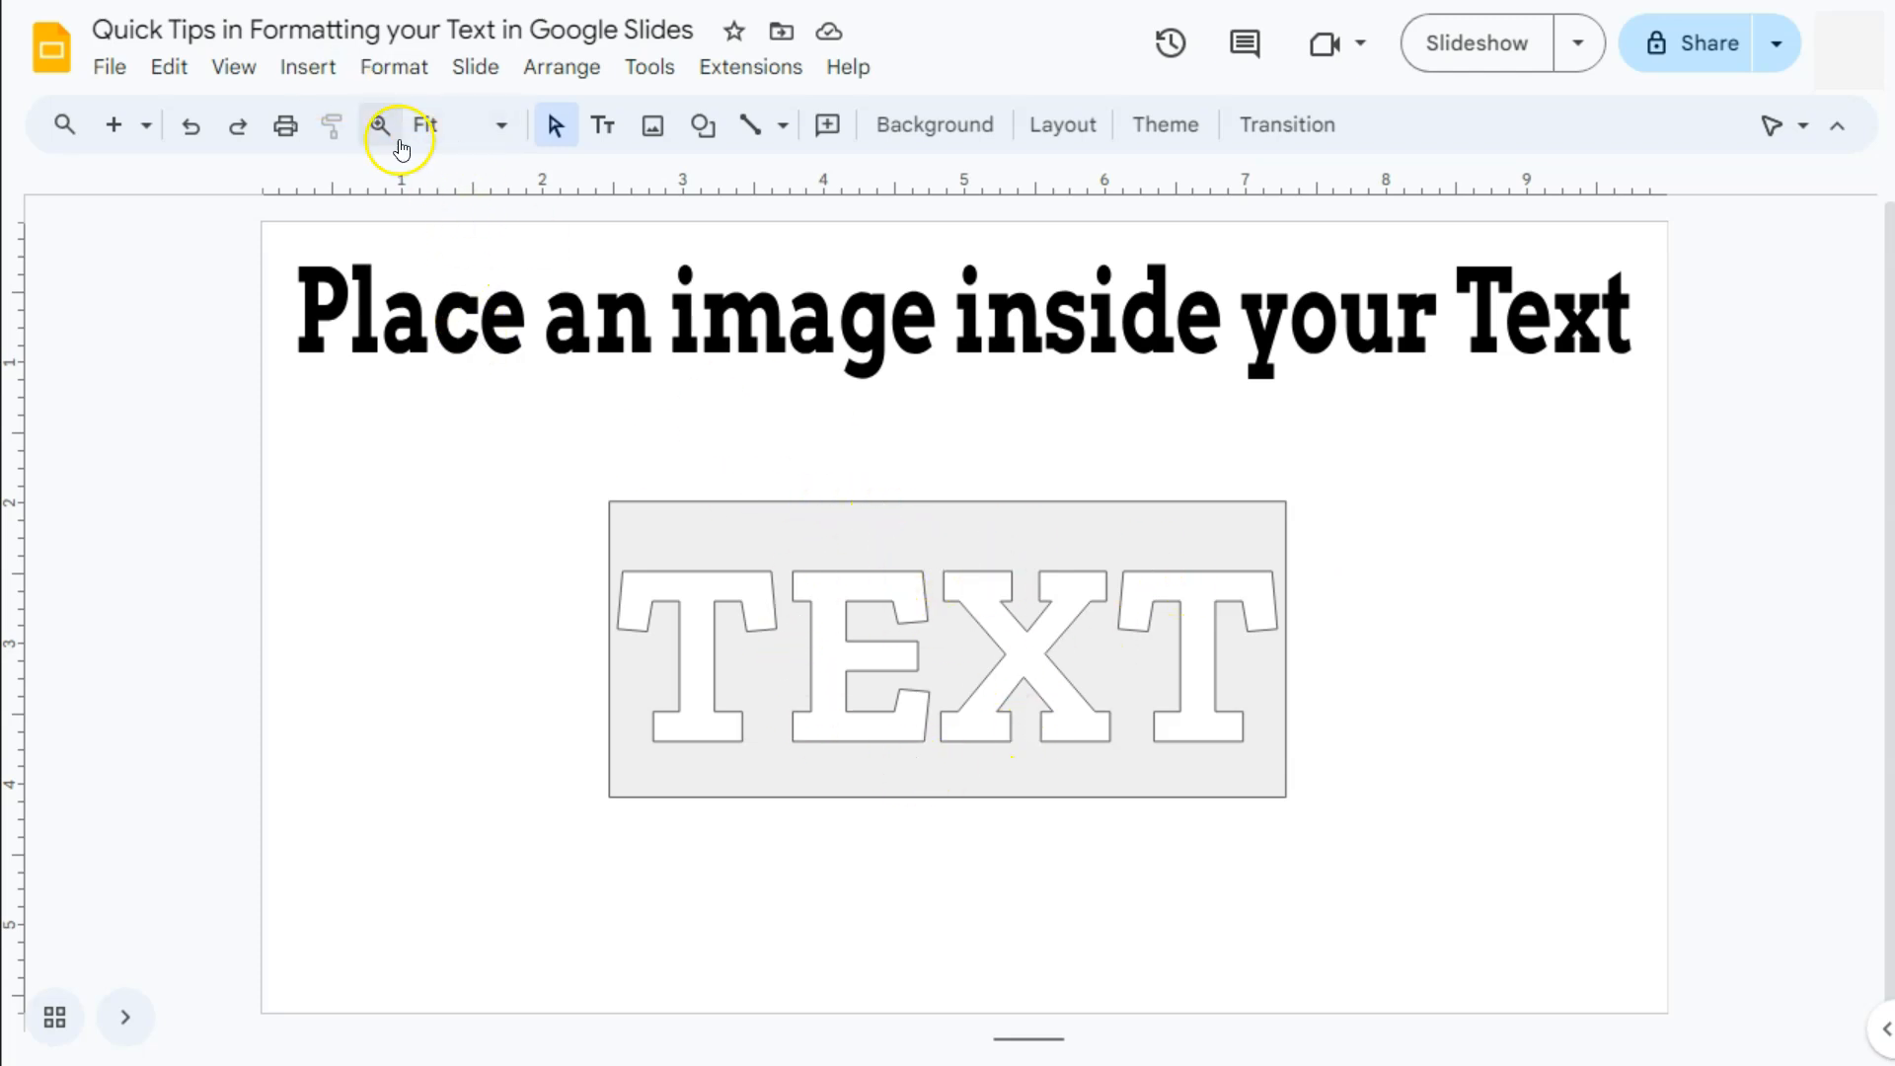
- Search the web for "lines" images and insert the yellow-and-gray striped cracked pavement picture
{"action": "left_click", "coordinate": [306, 67]}
{"action": "mouse_move", "coordinate": [567, 115]}
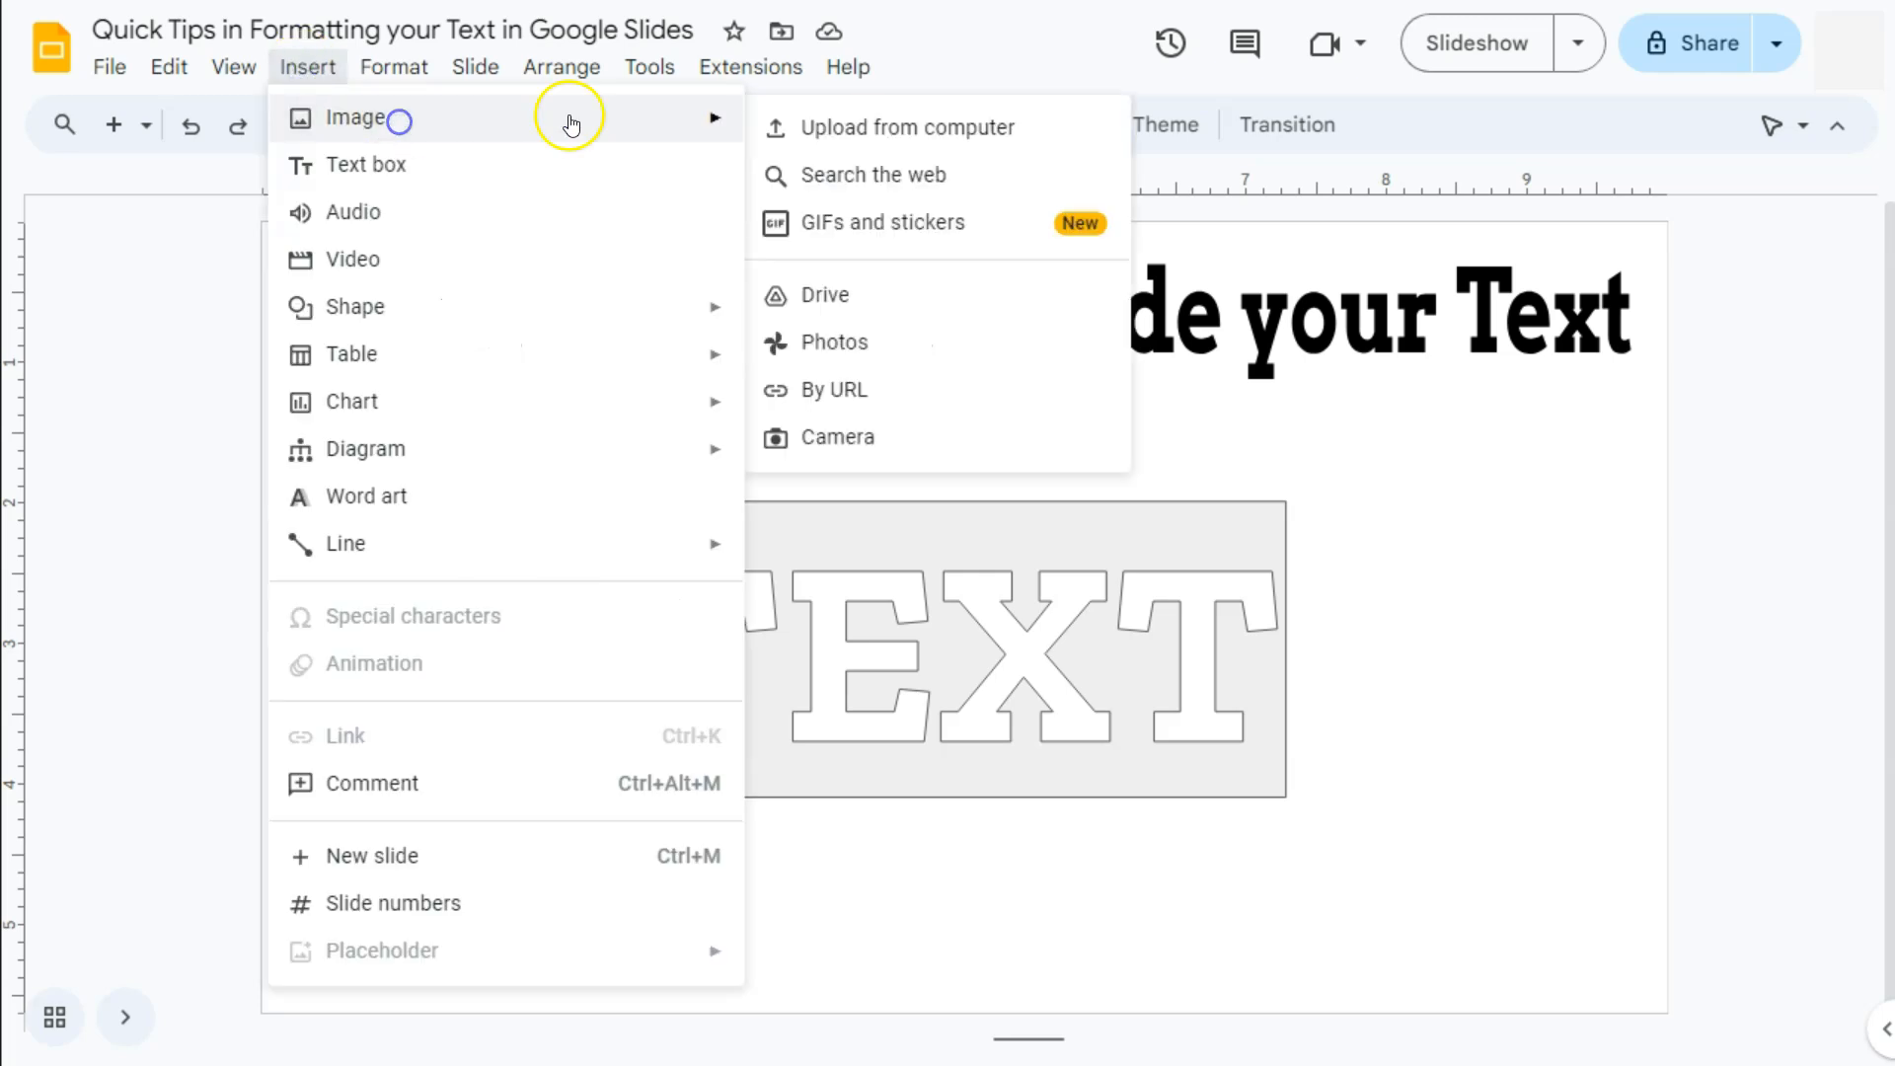
{"action": "left_click", "coordinate": [839, 171]}
{"action": "left_click", "coordinate": [1612, 668]}
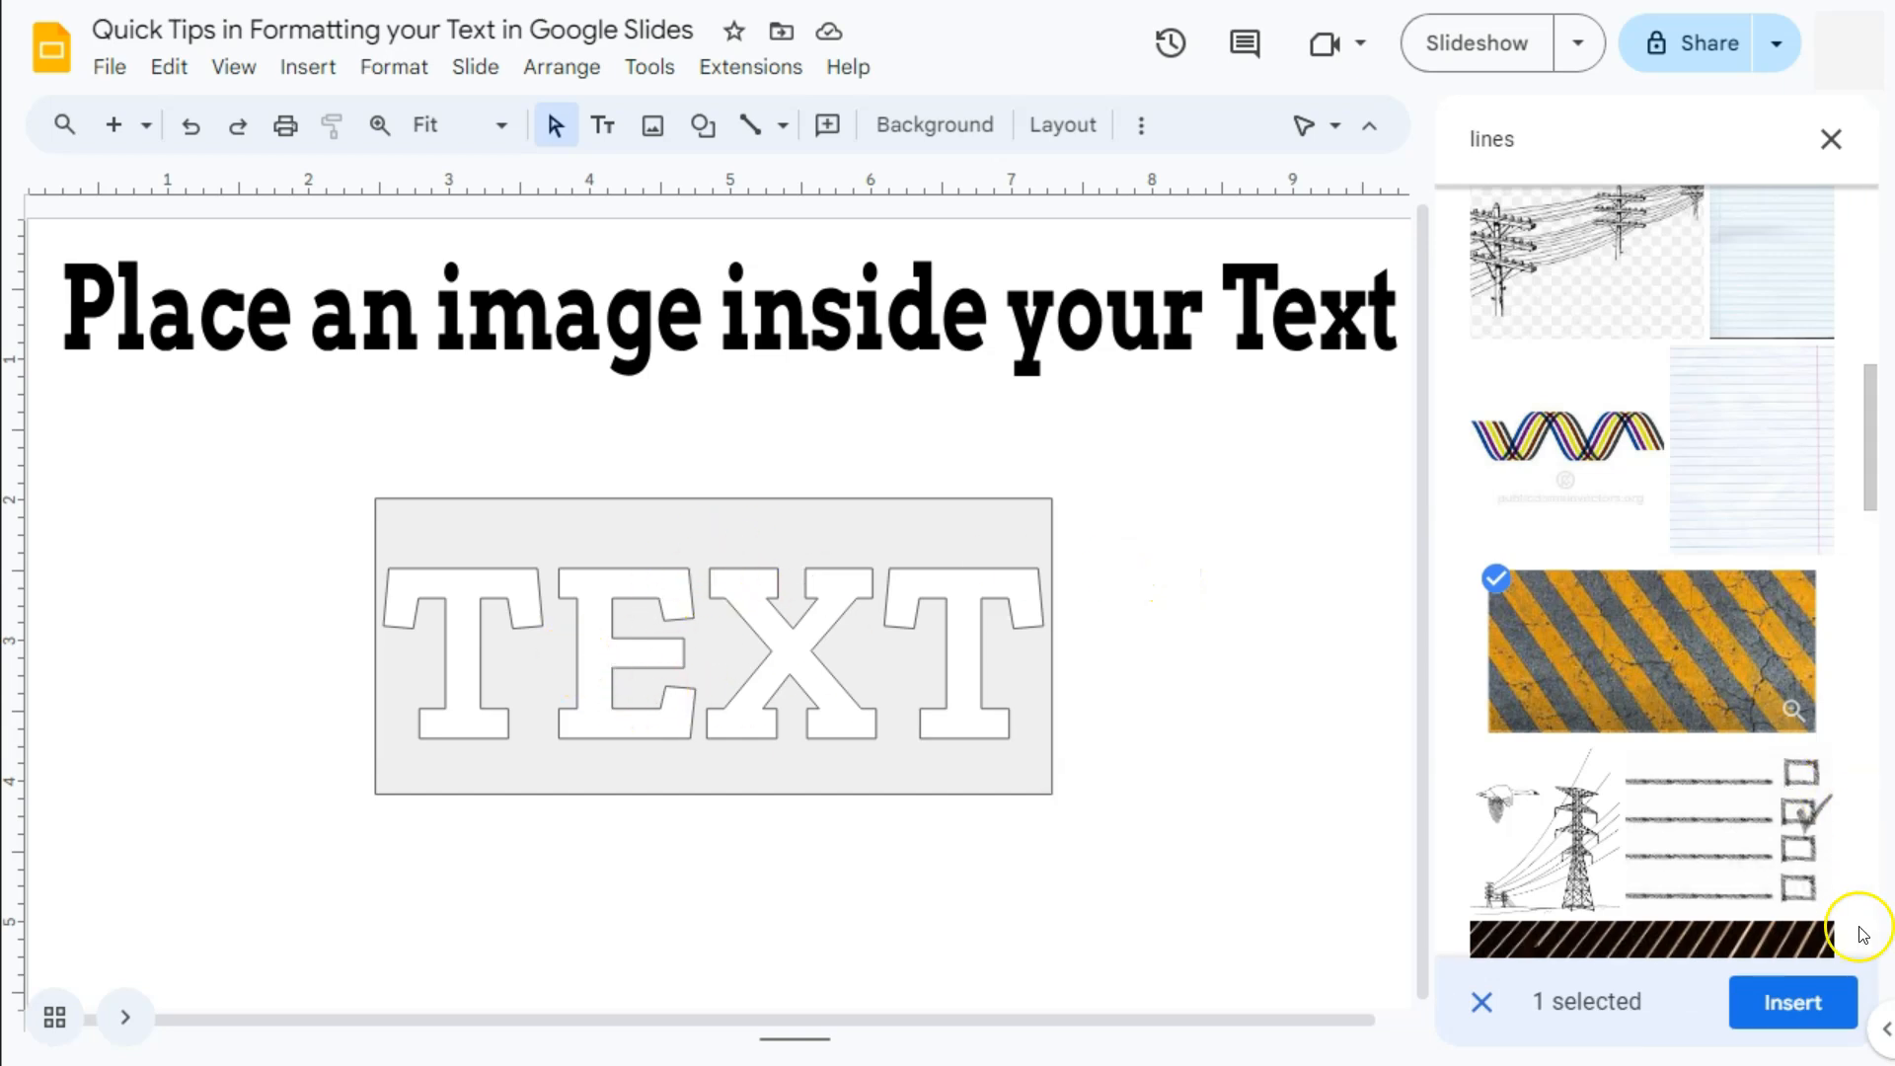
{"action": "left_click", "coordinate": [1780, 1010]}
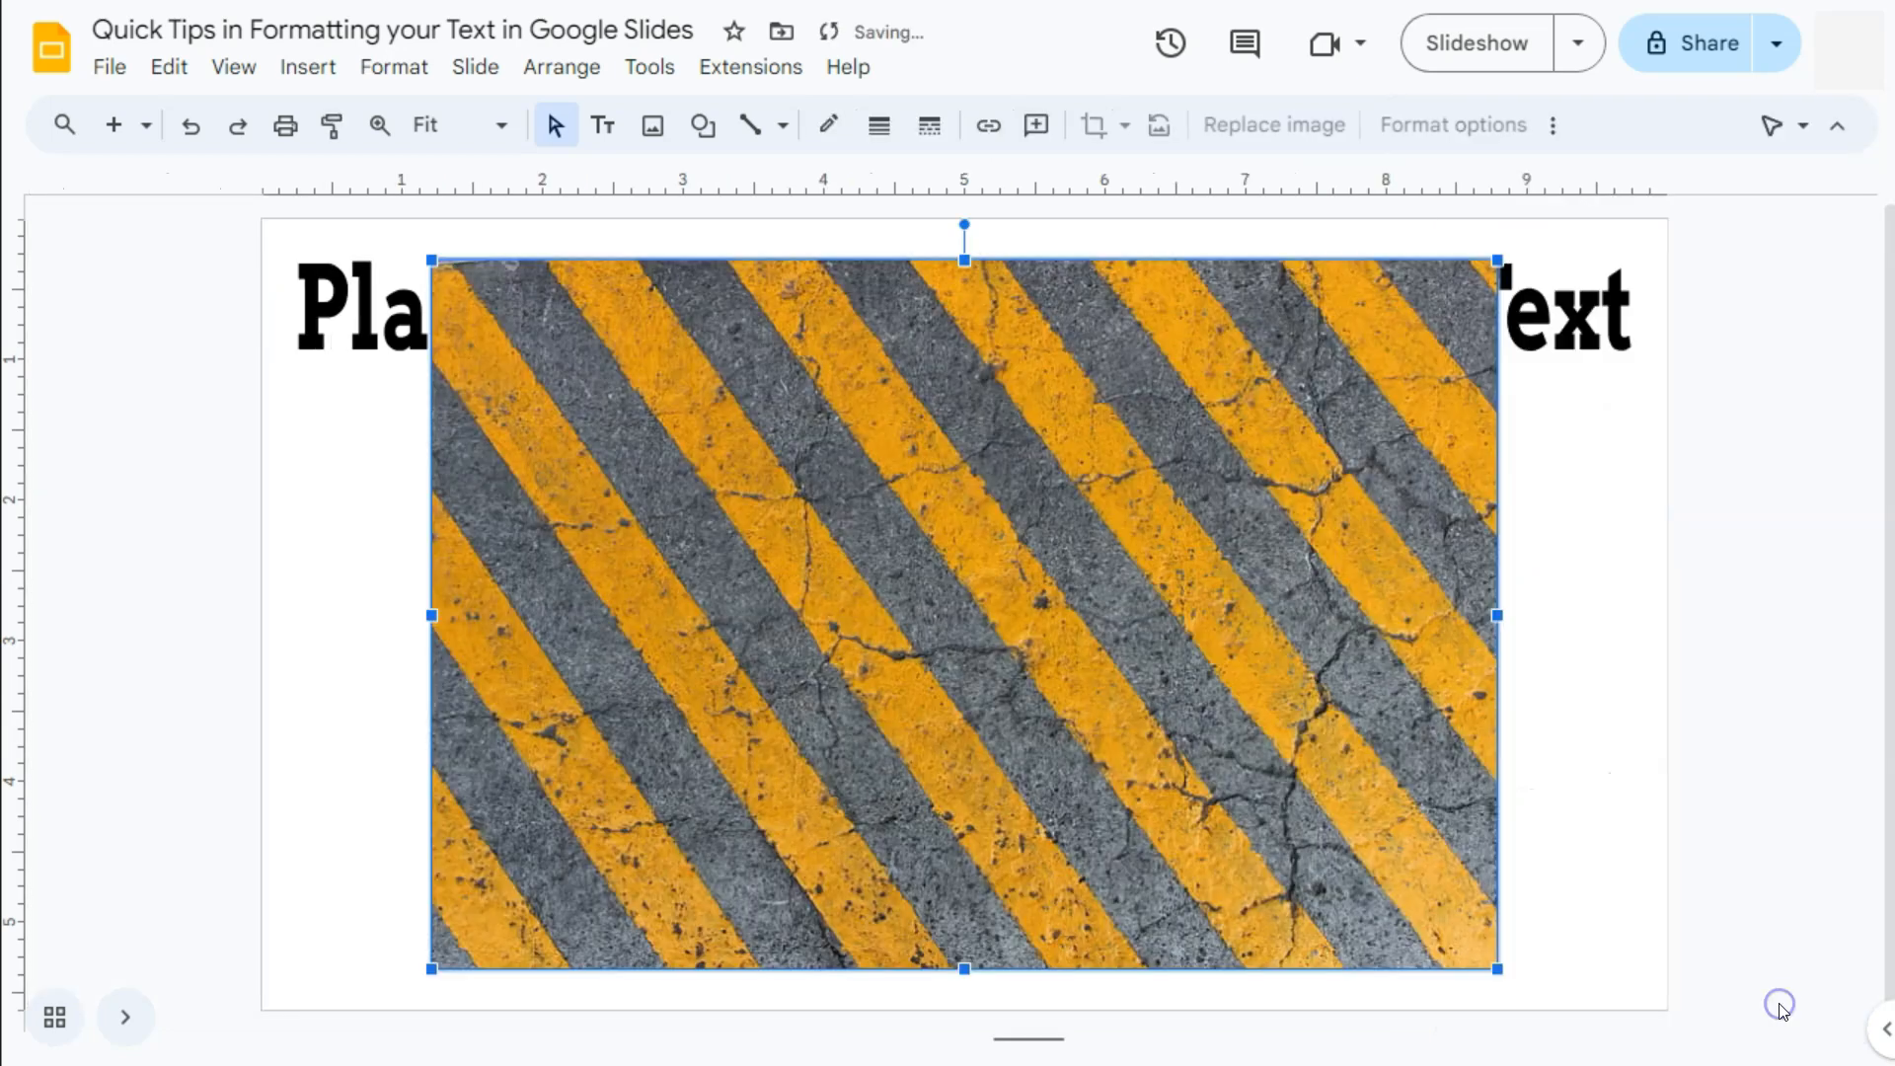
- Shrink, move and stretch the striped image so it covers all four letters while staying within the word art's gray frame
{"action": "left_click_drag", "start_coordinate": [1498, 970], "coordinate": [801, 466]}
{"action": "left_click_drag", "start_coordinate": [616, 377], "coordinate": [799, 592]}
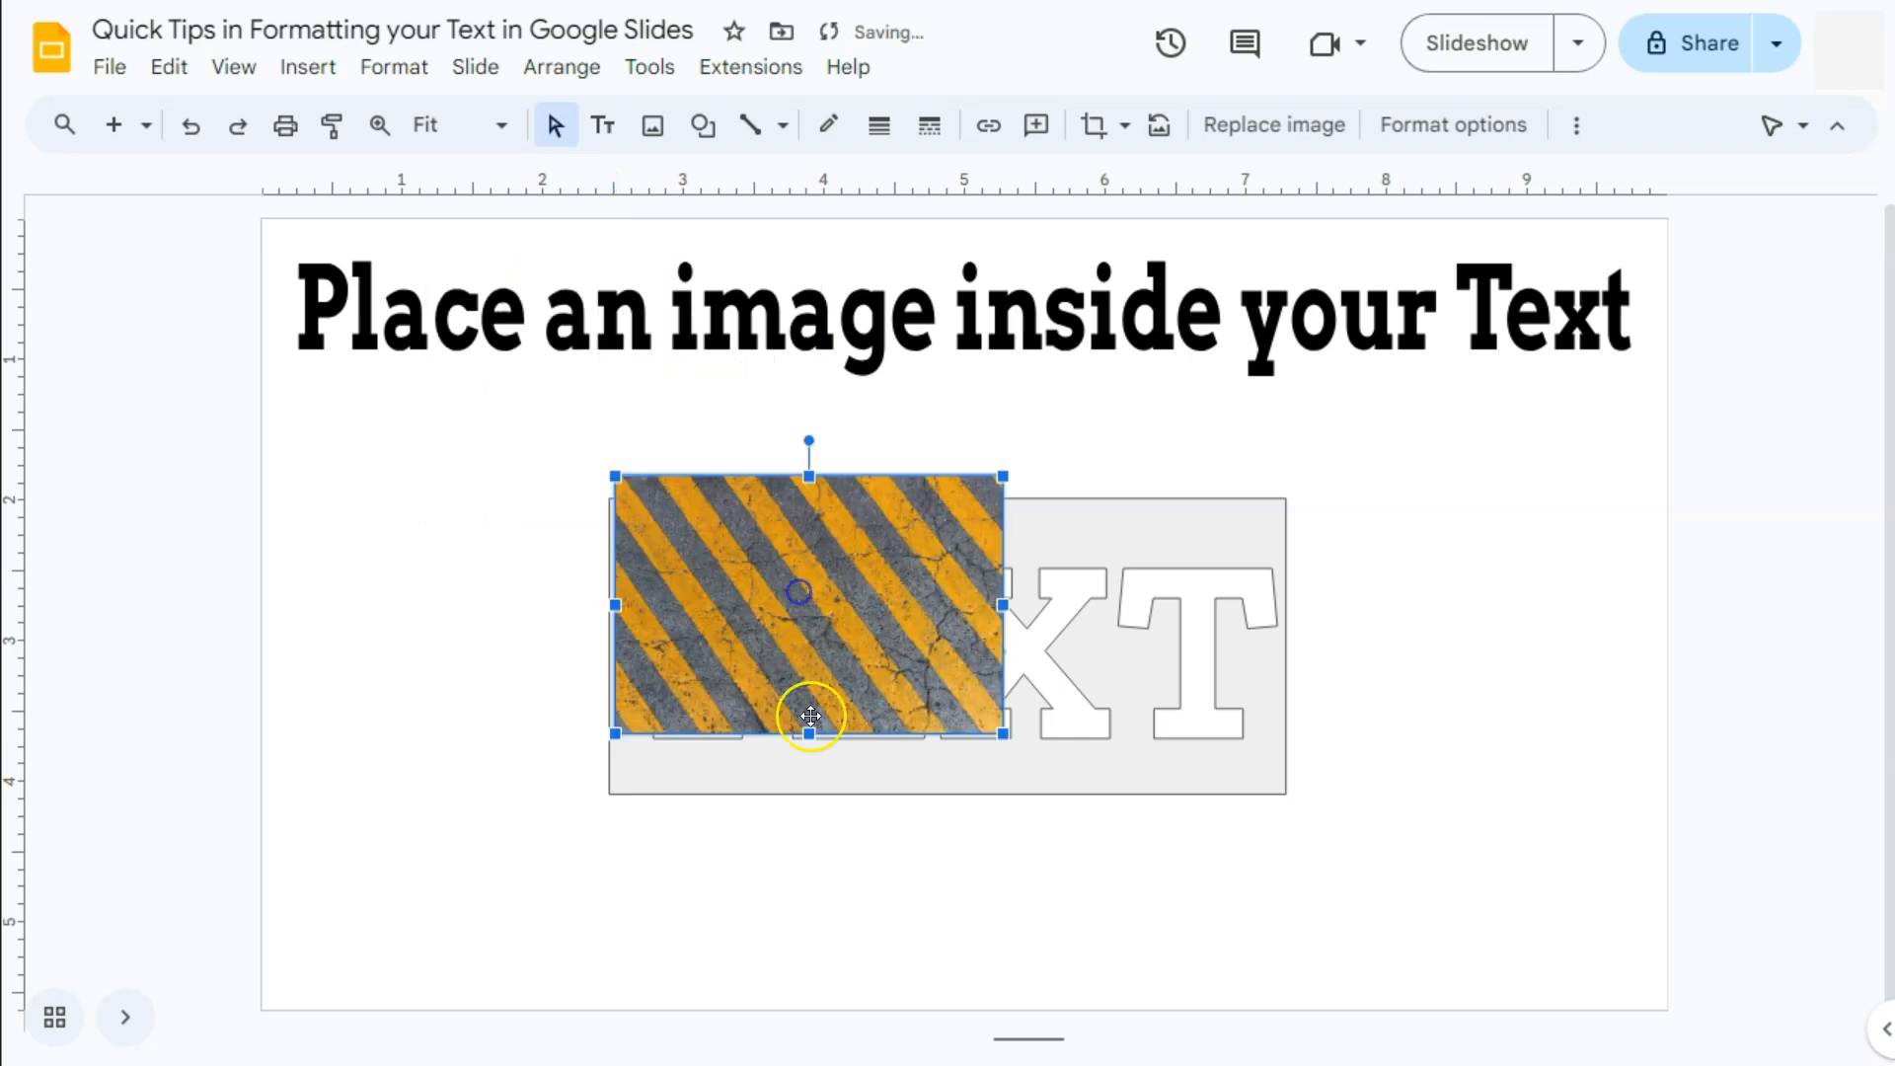
{"action": "left_click_drag", "start_coordinate": [1001, 605], "coordinate": [1279, 644]}
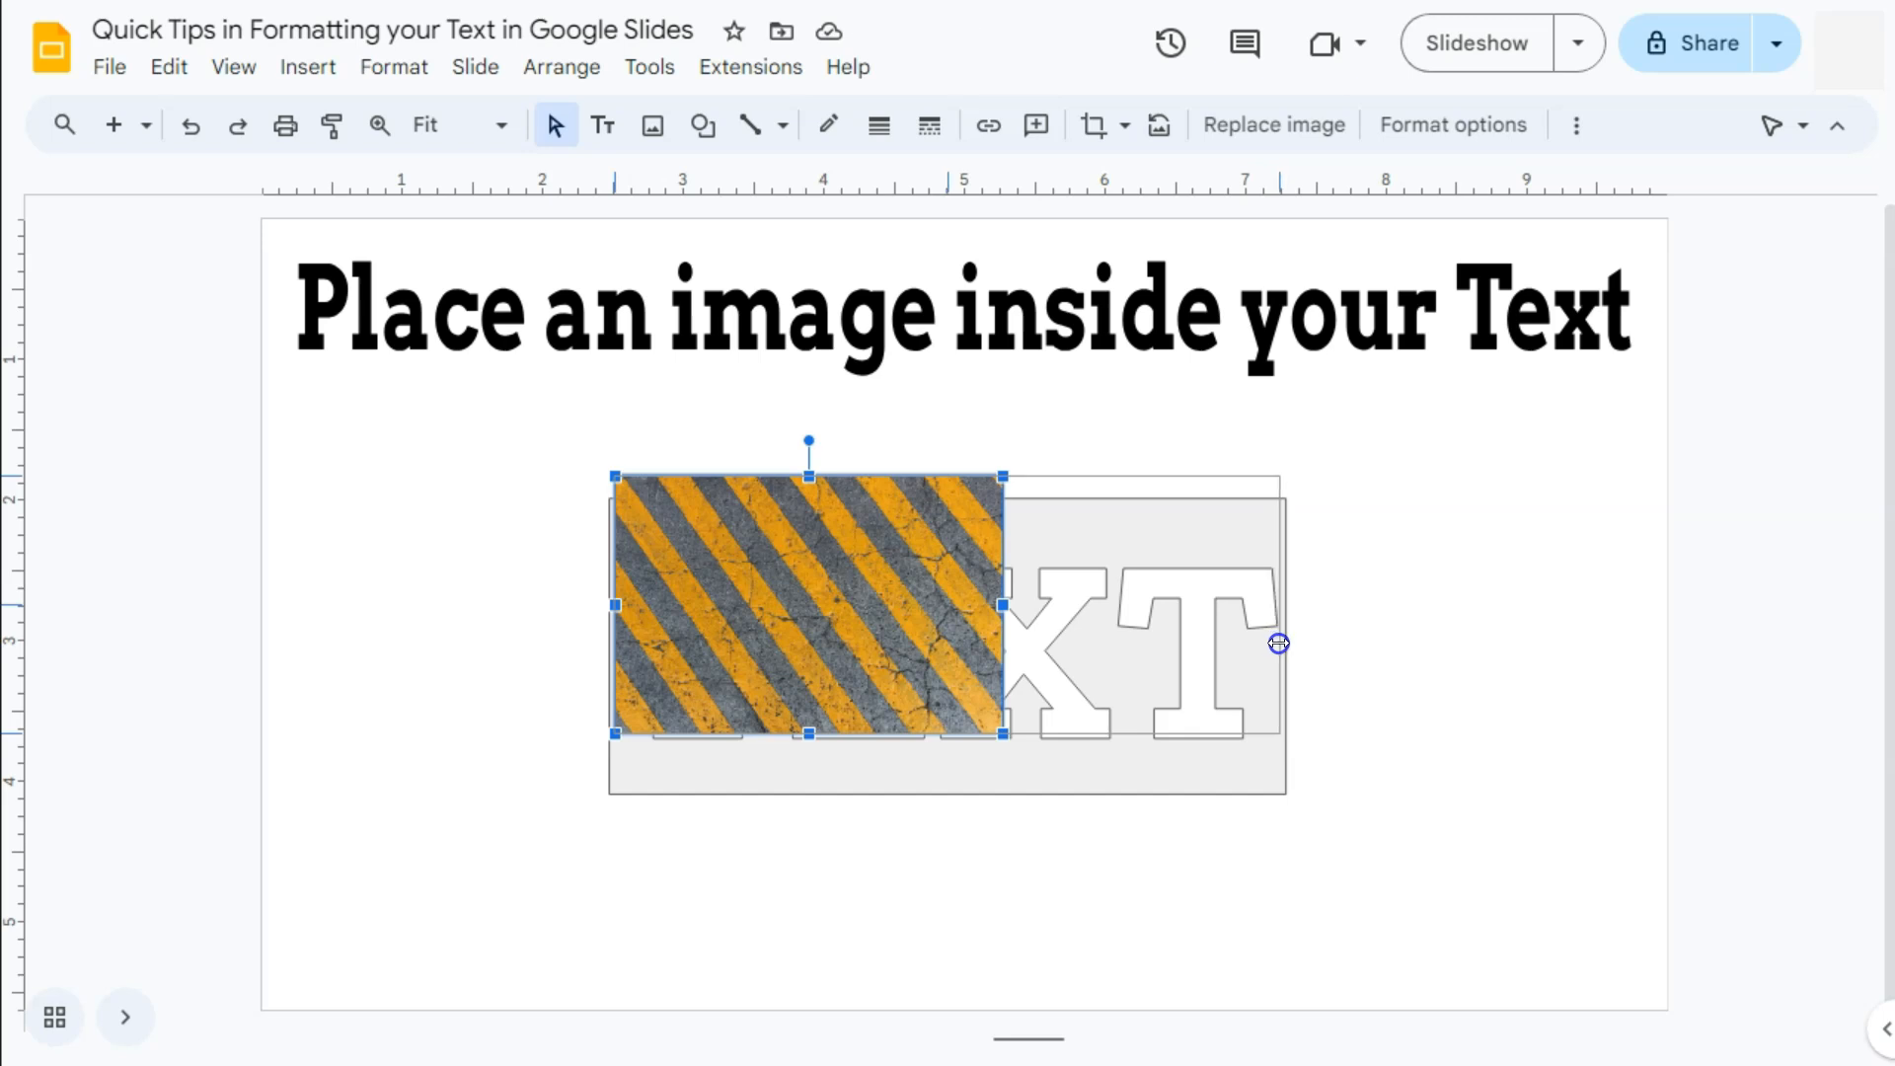
{"action": "left_click_drag", "start_coordinate": [1279, 644], "coordinate": [1280, 644]}
{"action": "left_click_drag", "start_coordinate": [943, 732], "coordinate": [945, 771]}
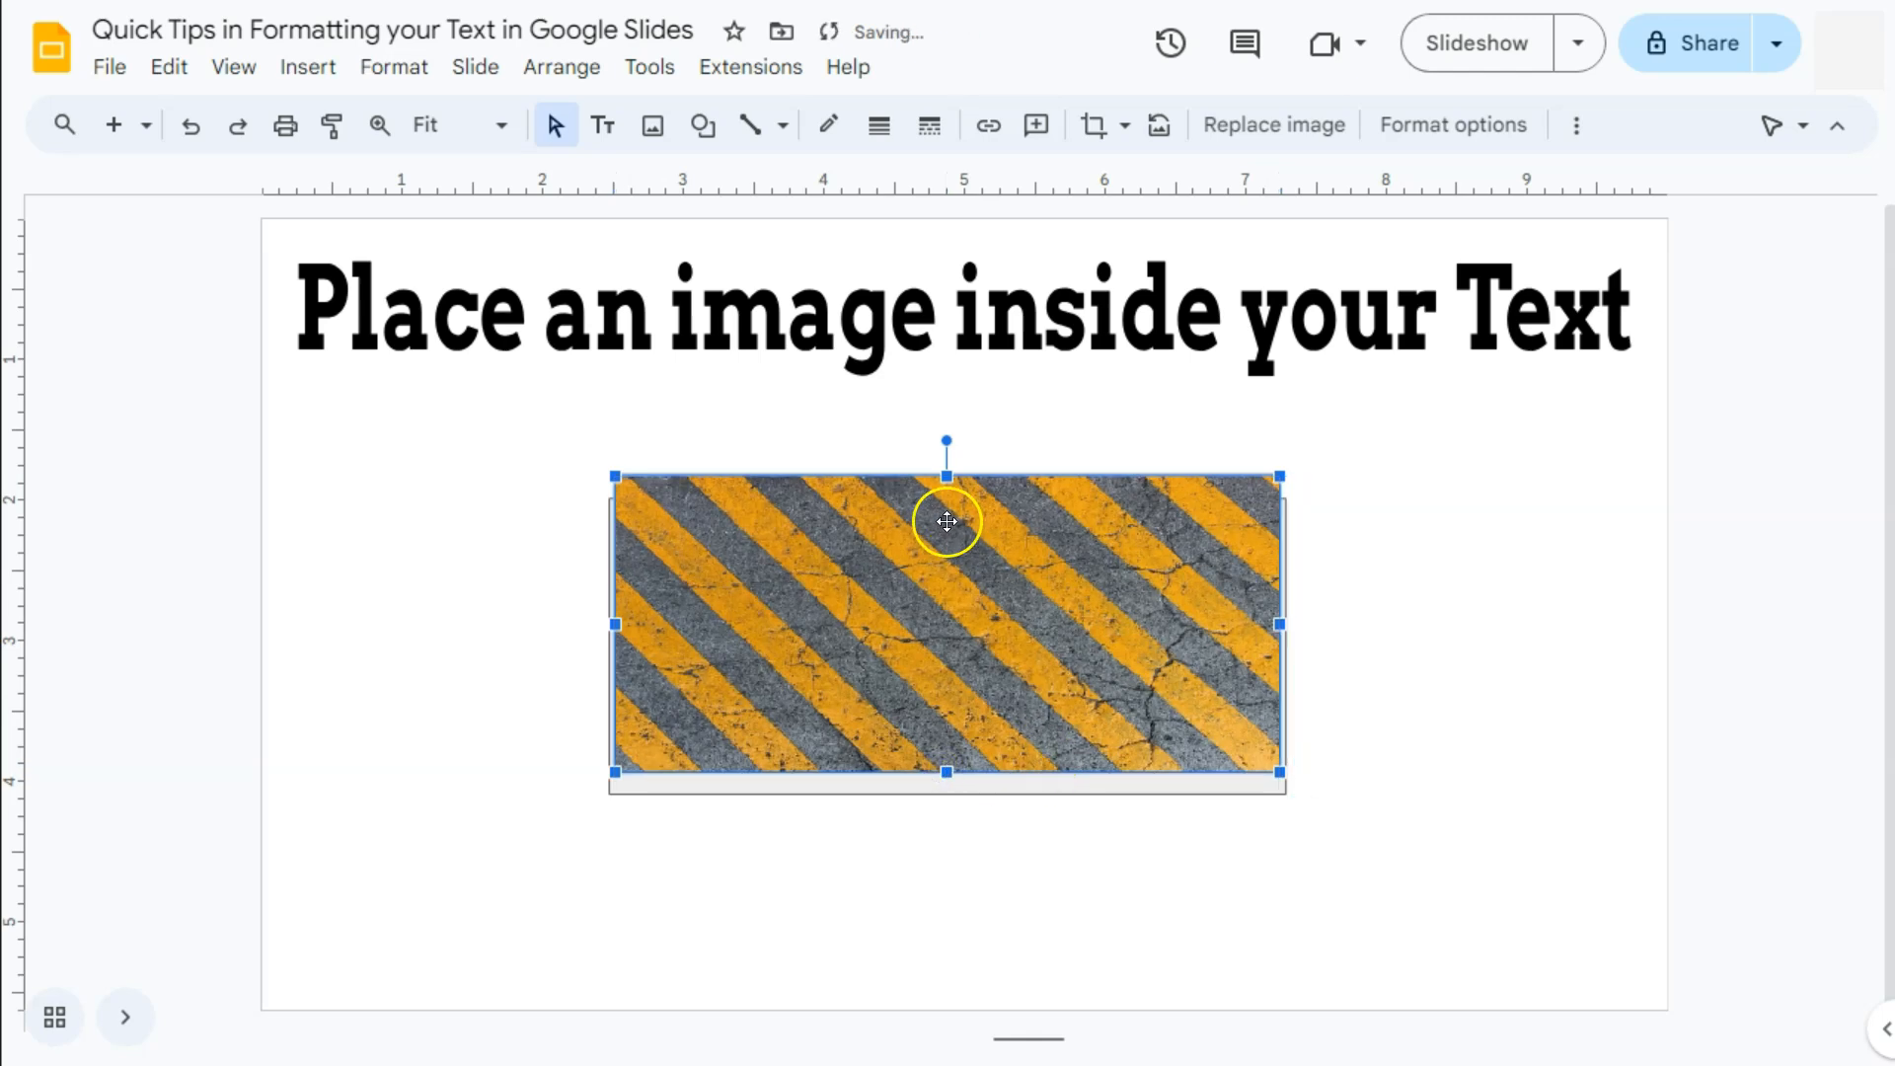
{"action": "left_click_drag", "start_coordinate": [948, 479], "coordinate": [948, 515]}
{"action": "left_click", "coordinate": [1397, 693]}
- Send the striped image to the back, behind the "TEXT" word art
{"action": "left_click", "coordinate": [1007, 571]}
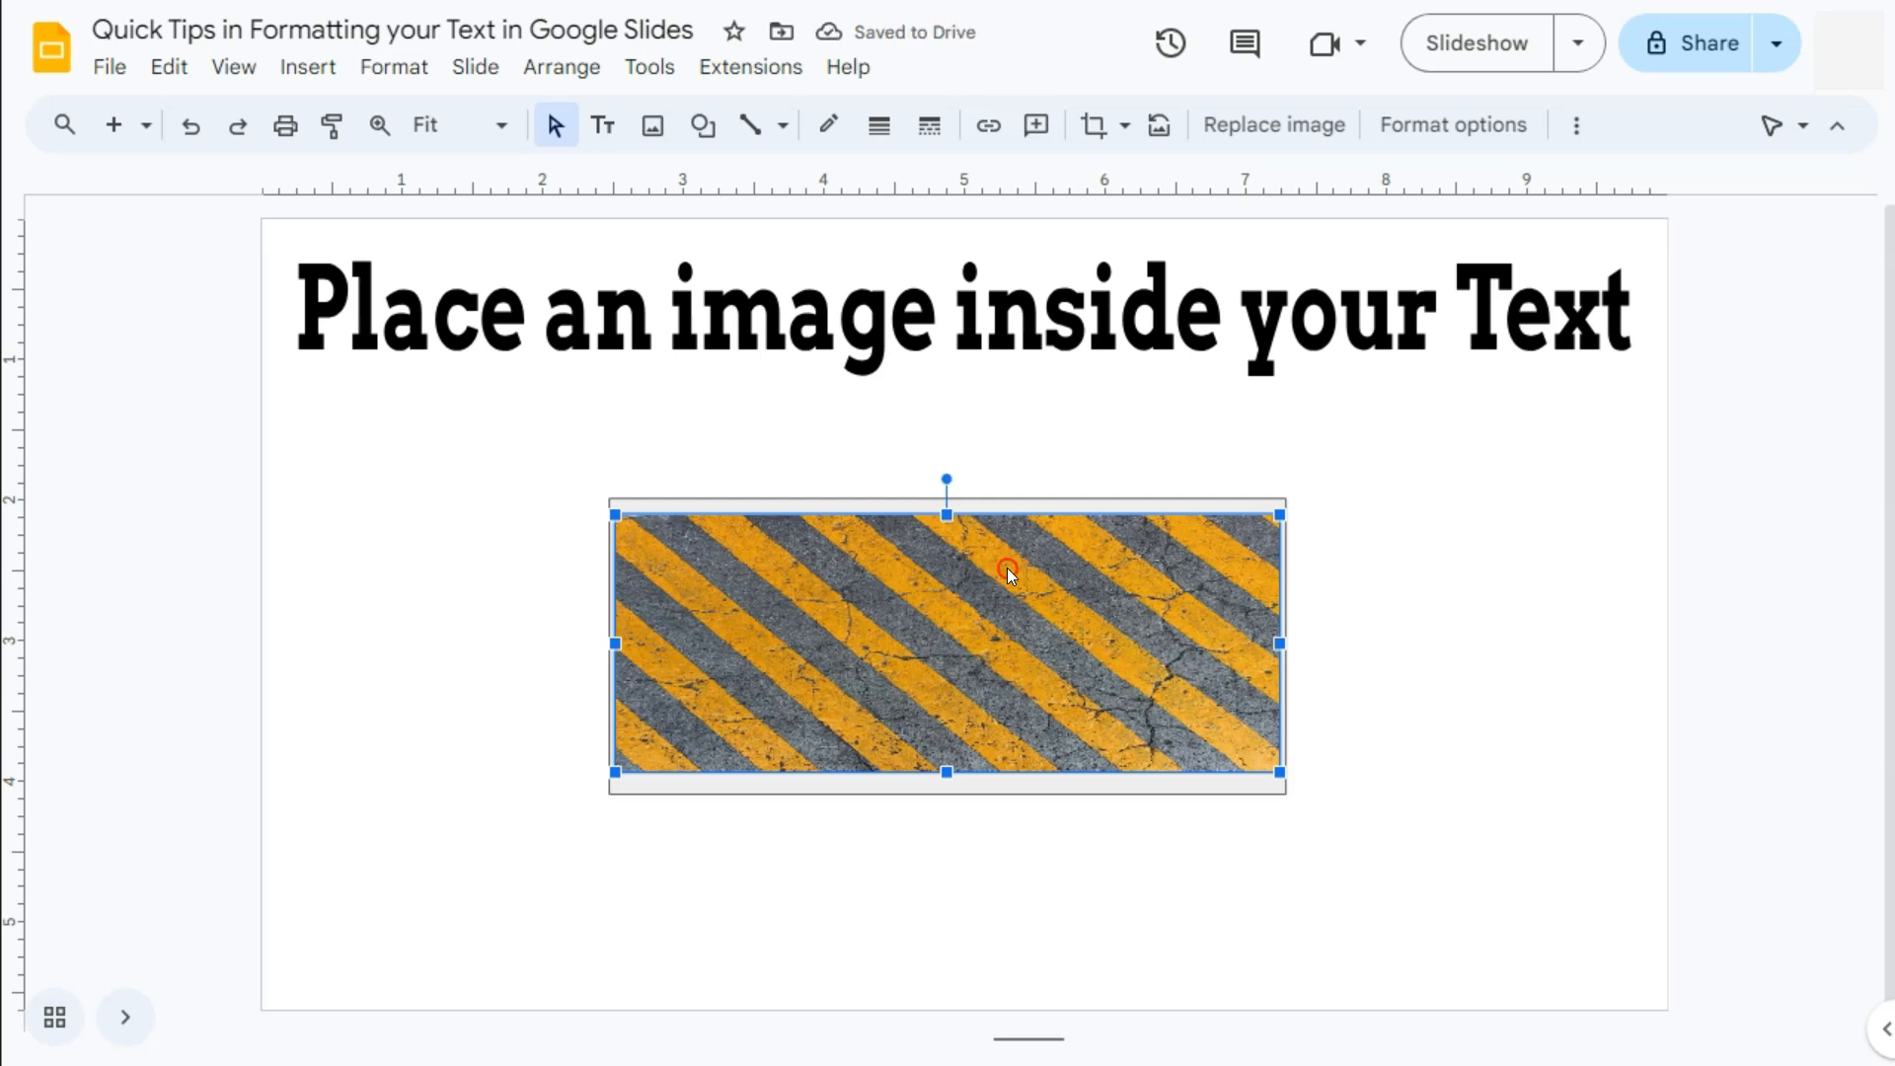
{"action": "right_click", "coordinate": [1008, 571]}
{"action": "left_click", "coordinate": [1094, 488]}
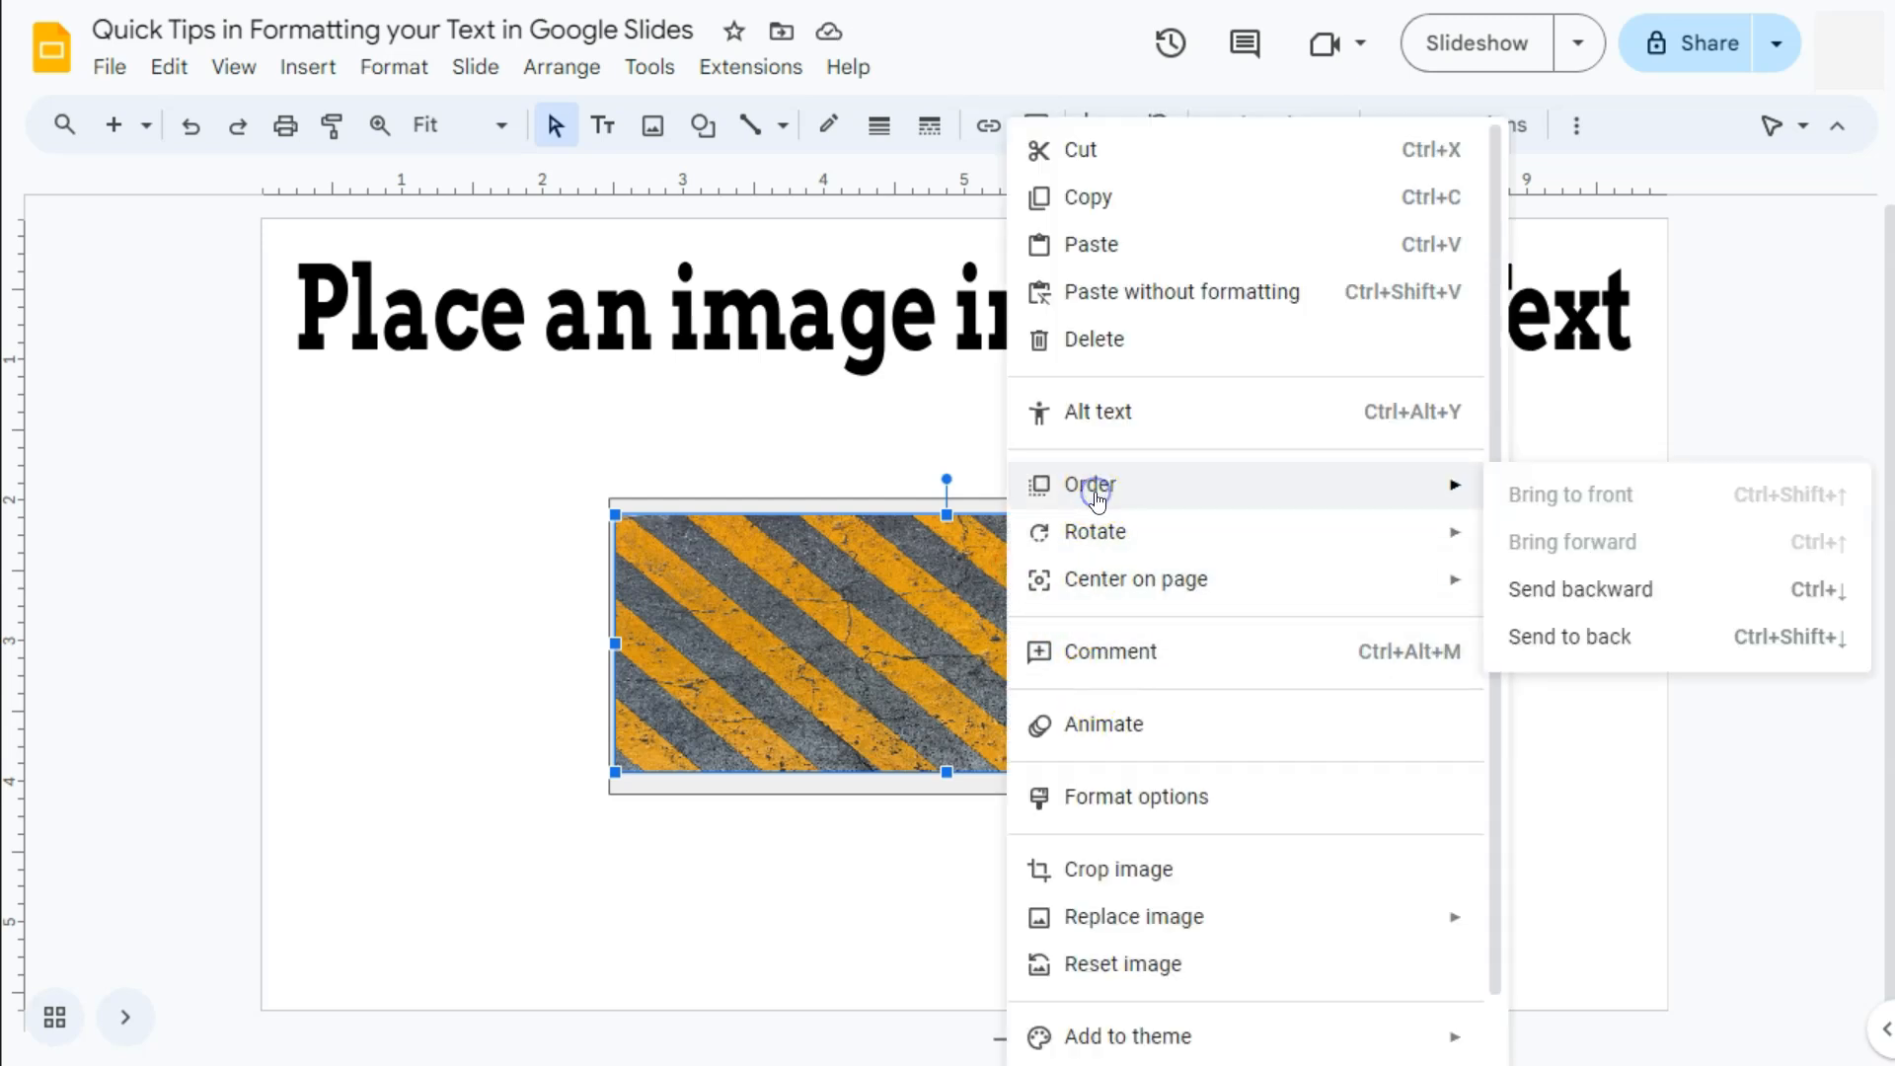
{"action": "left_click", "coordinate": [1597, 637]}
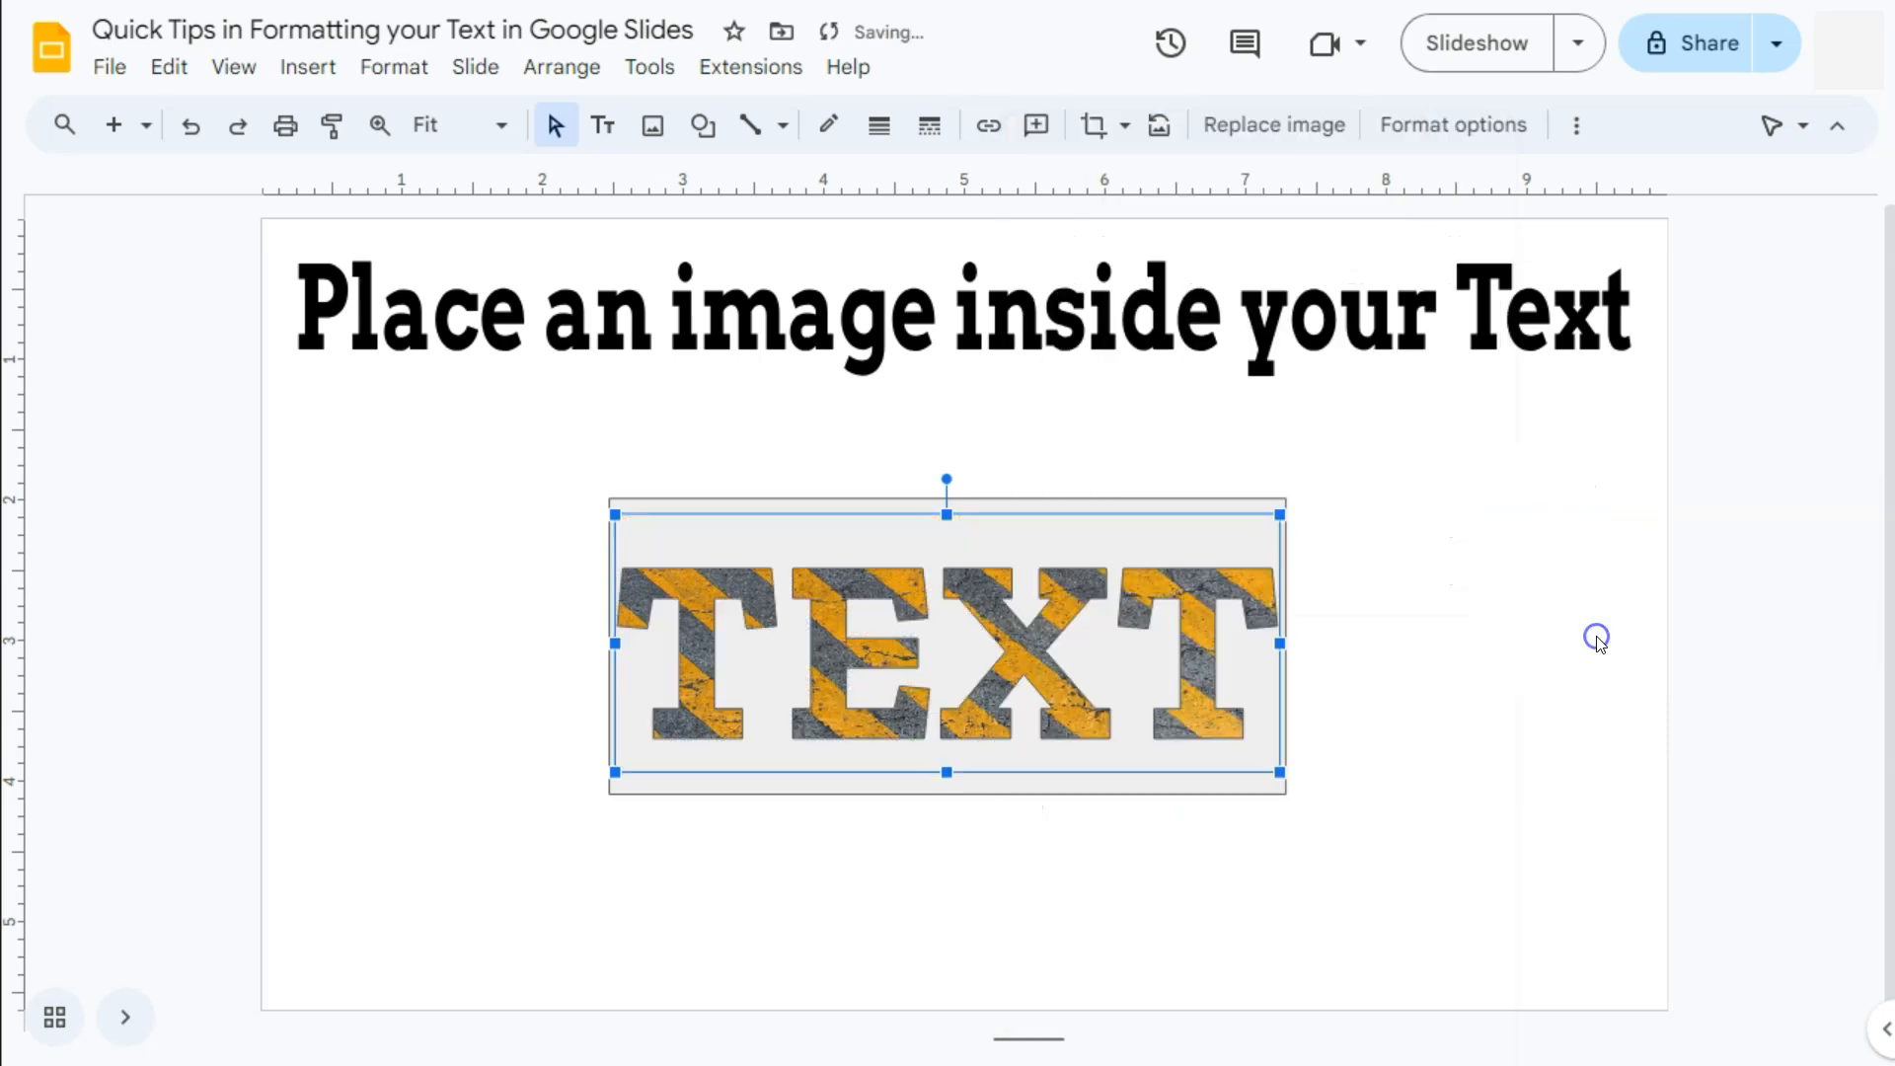
{"action": "left_click", "coordinate": [1571, 709]}
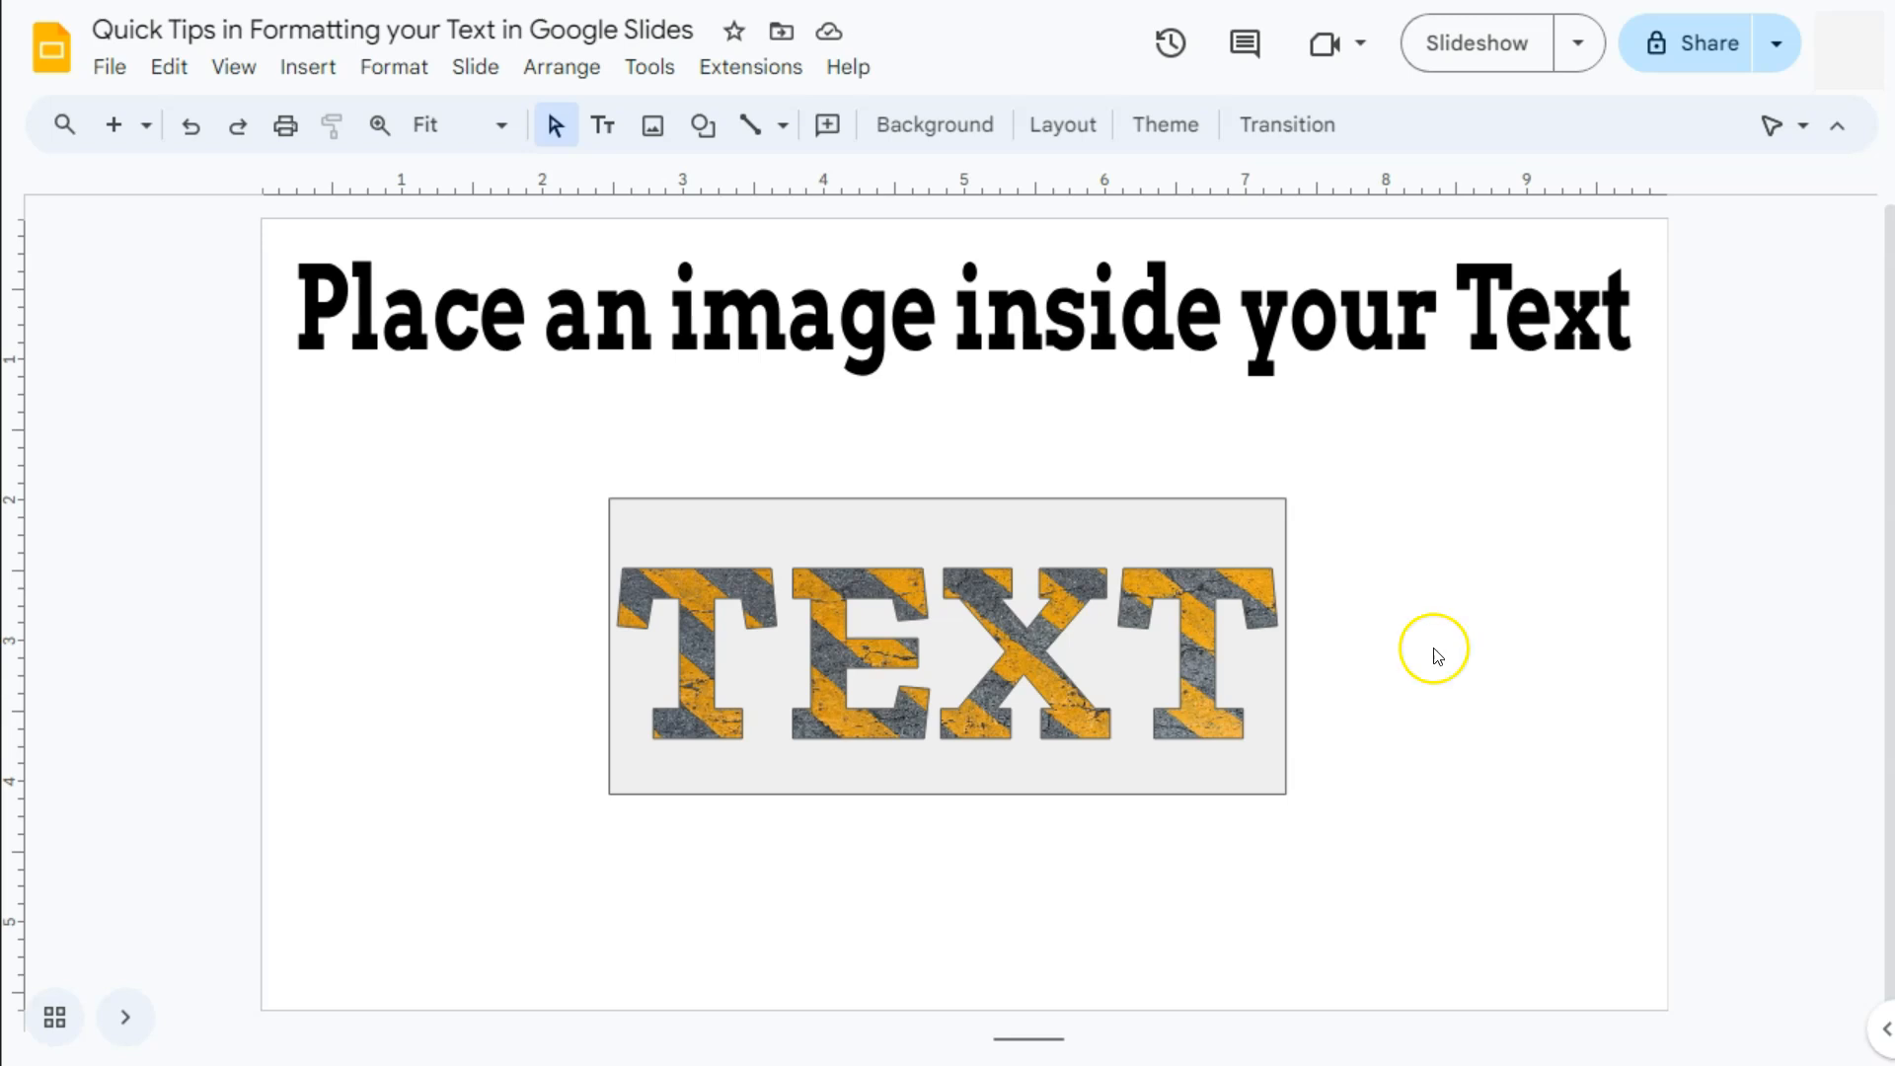
- Make the "TEXT" word art's outline transparent and fill its surrounding frame with white to match the slide
{"action": "left_click", "coordinate": [927, 531]}
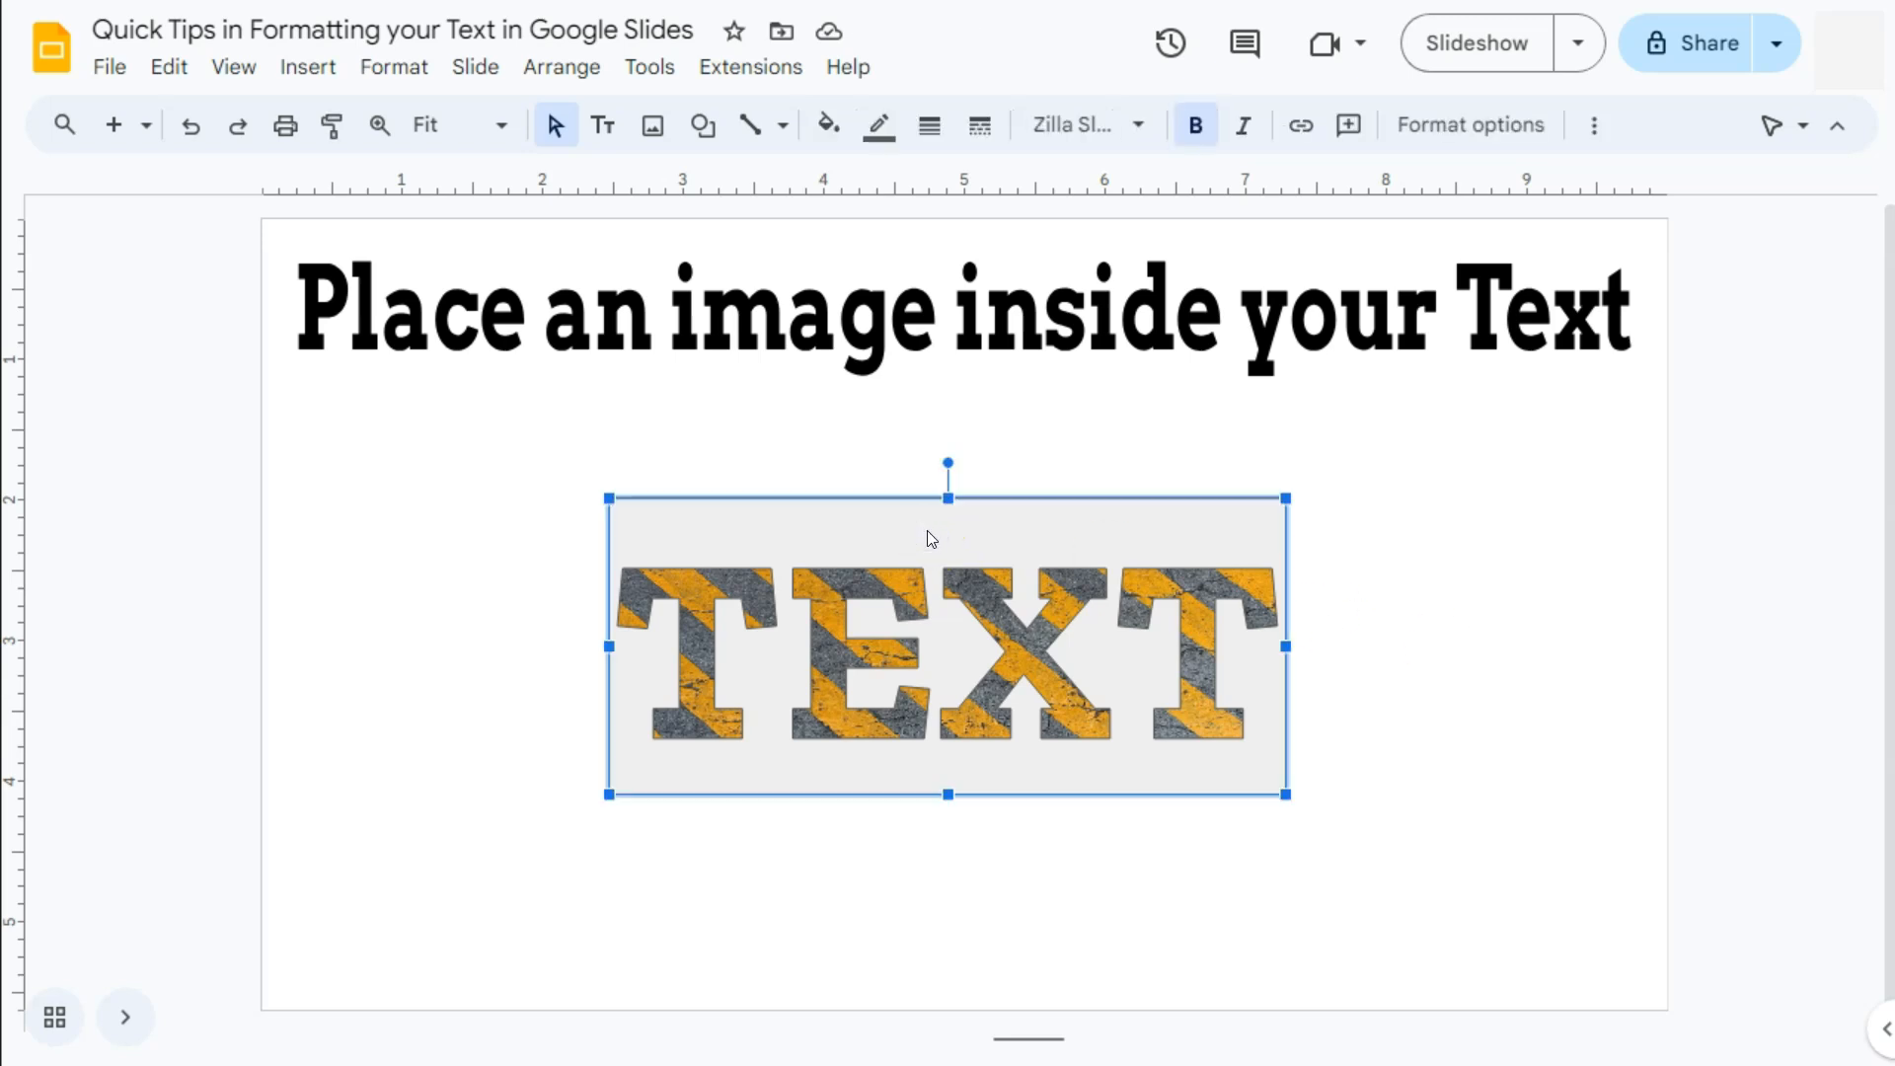
{"action": "left_click", "coordinate": [878, 125]}
{"action": "left_click", "coordinate": [994, 669]}
{"action": "left_click", "coordinate": [831, 126]}
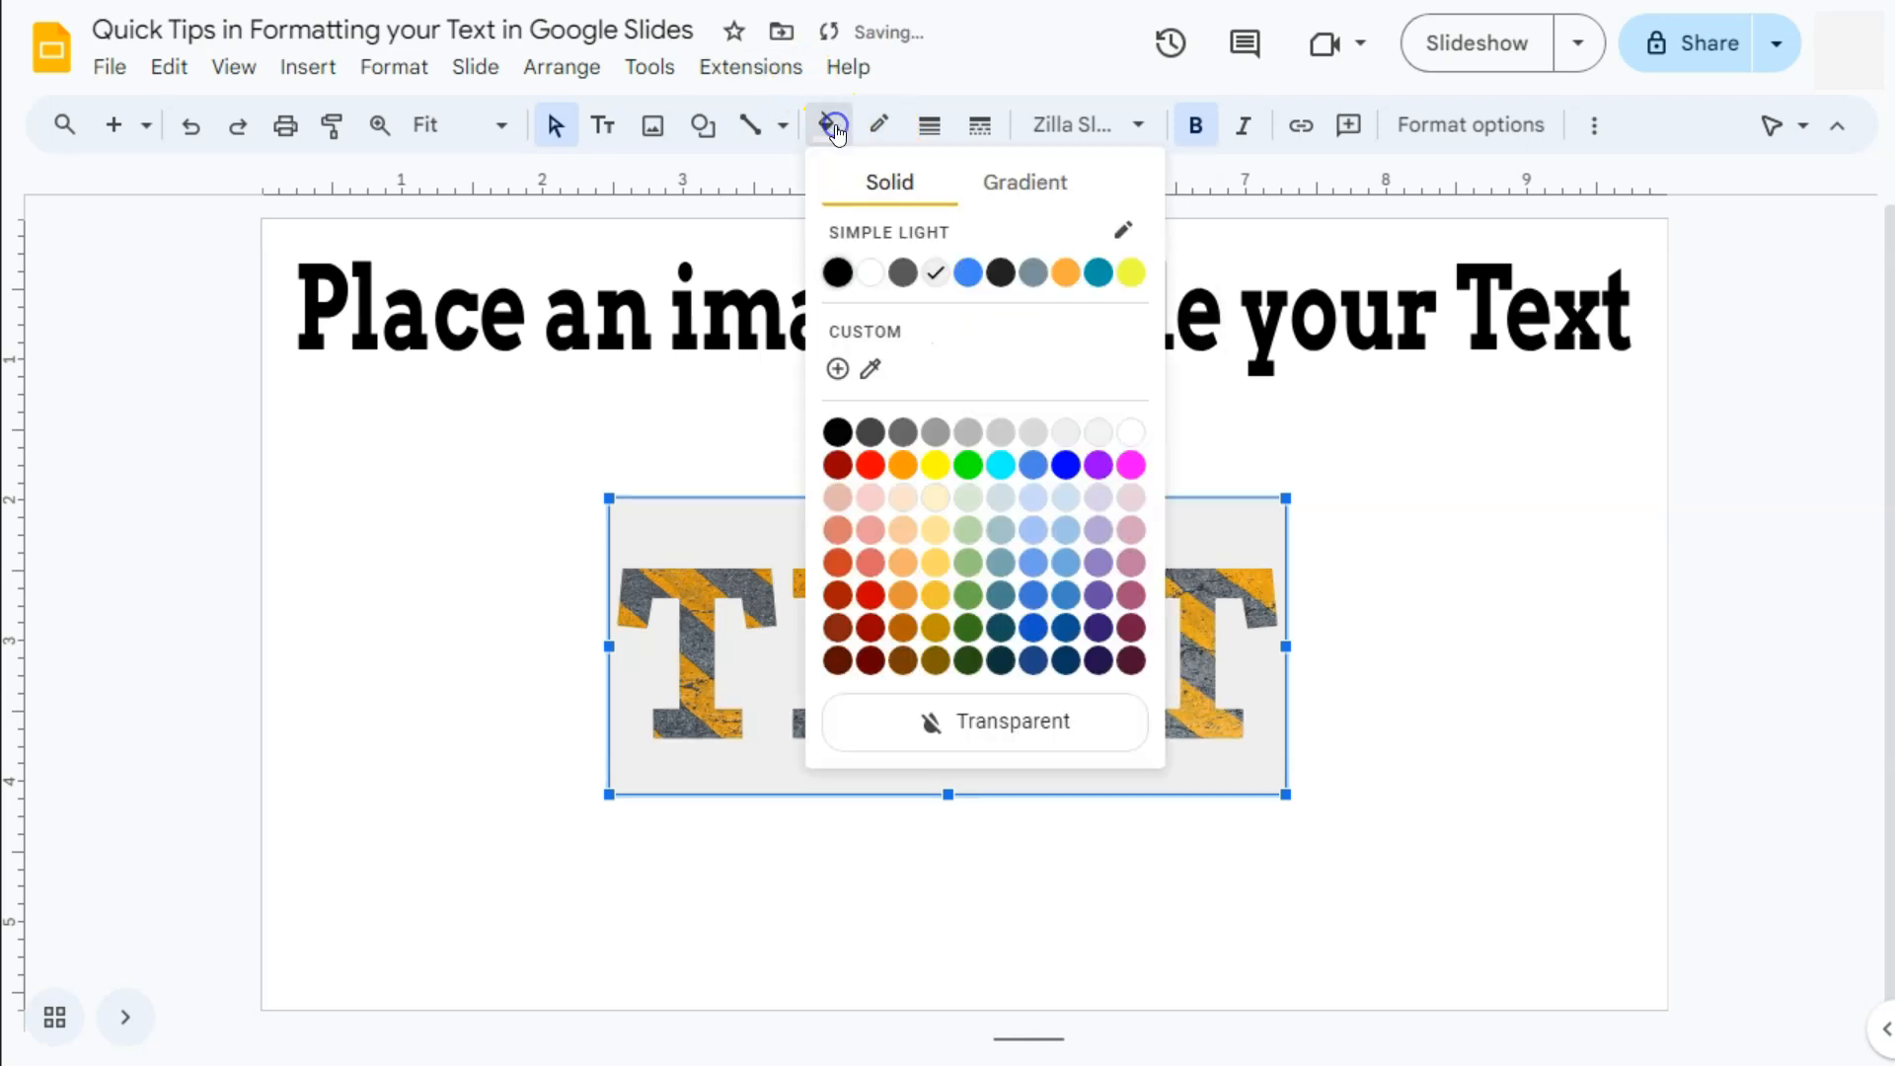
{"action": "left_click", "coordinate": [870, 270]}
{"action": "left_click", "coordinate": [573, 435]}
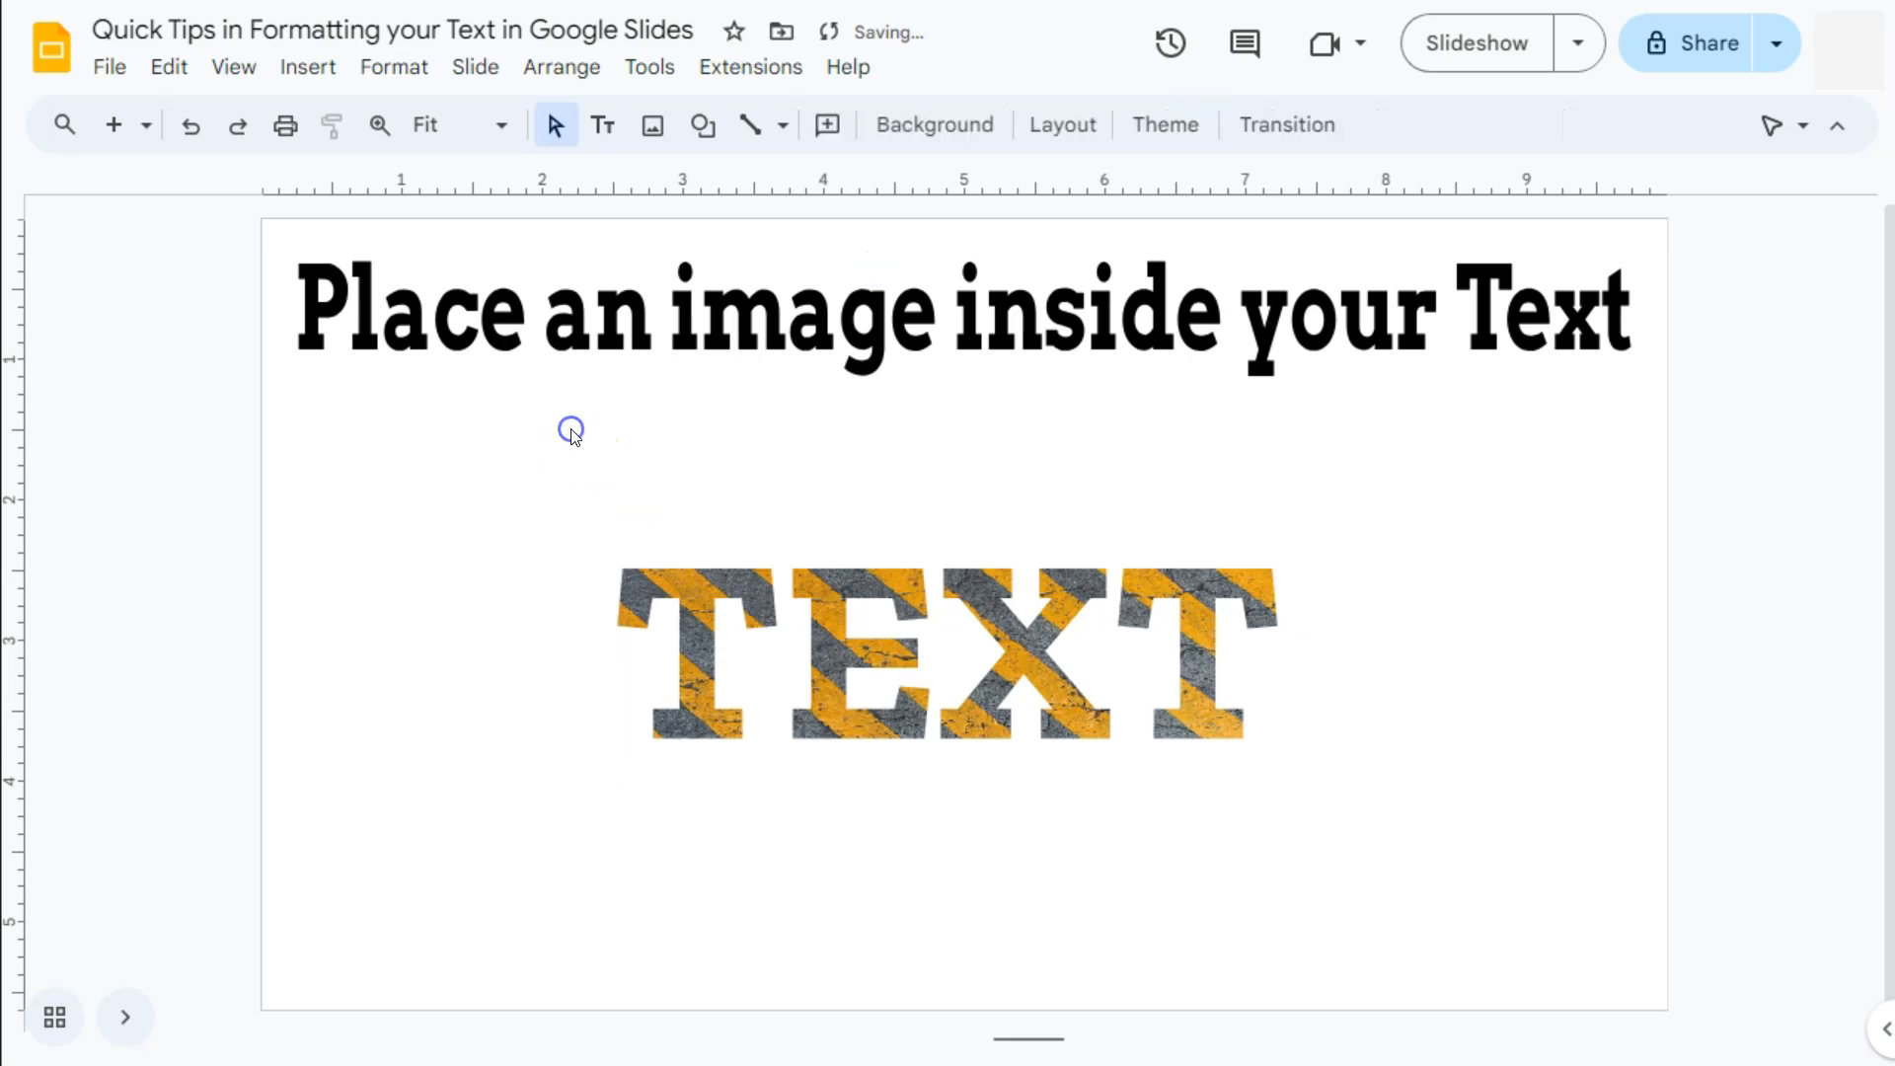
{"action": "left_click", "coordinate": [1312, 685]}
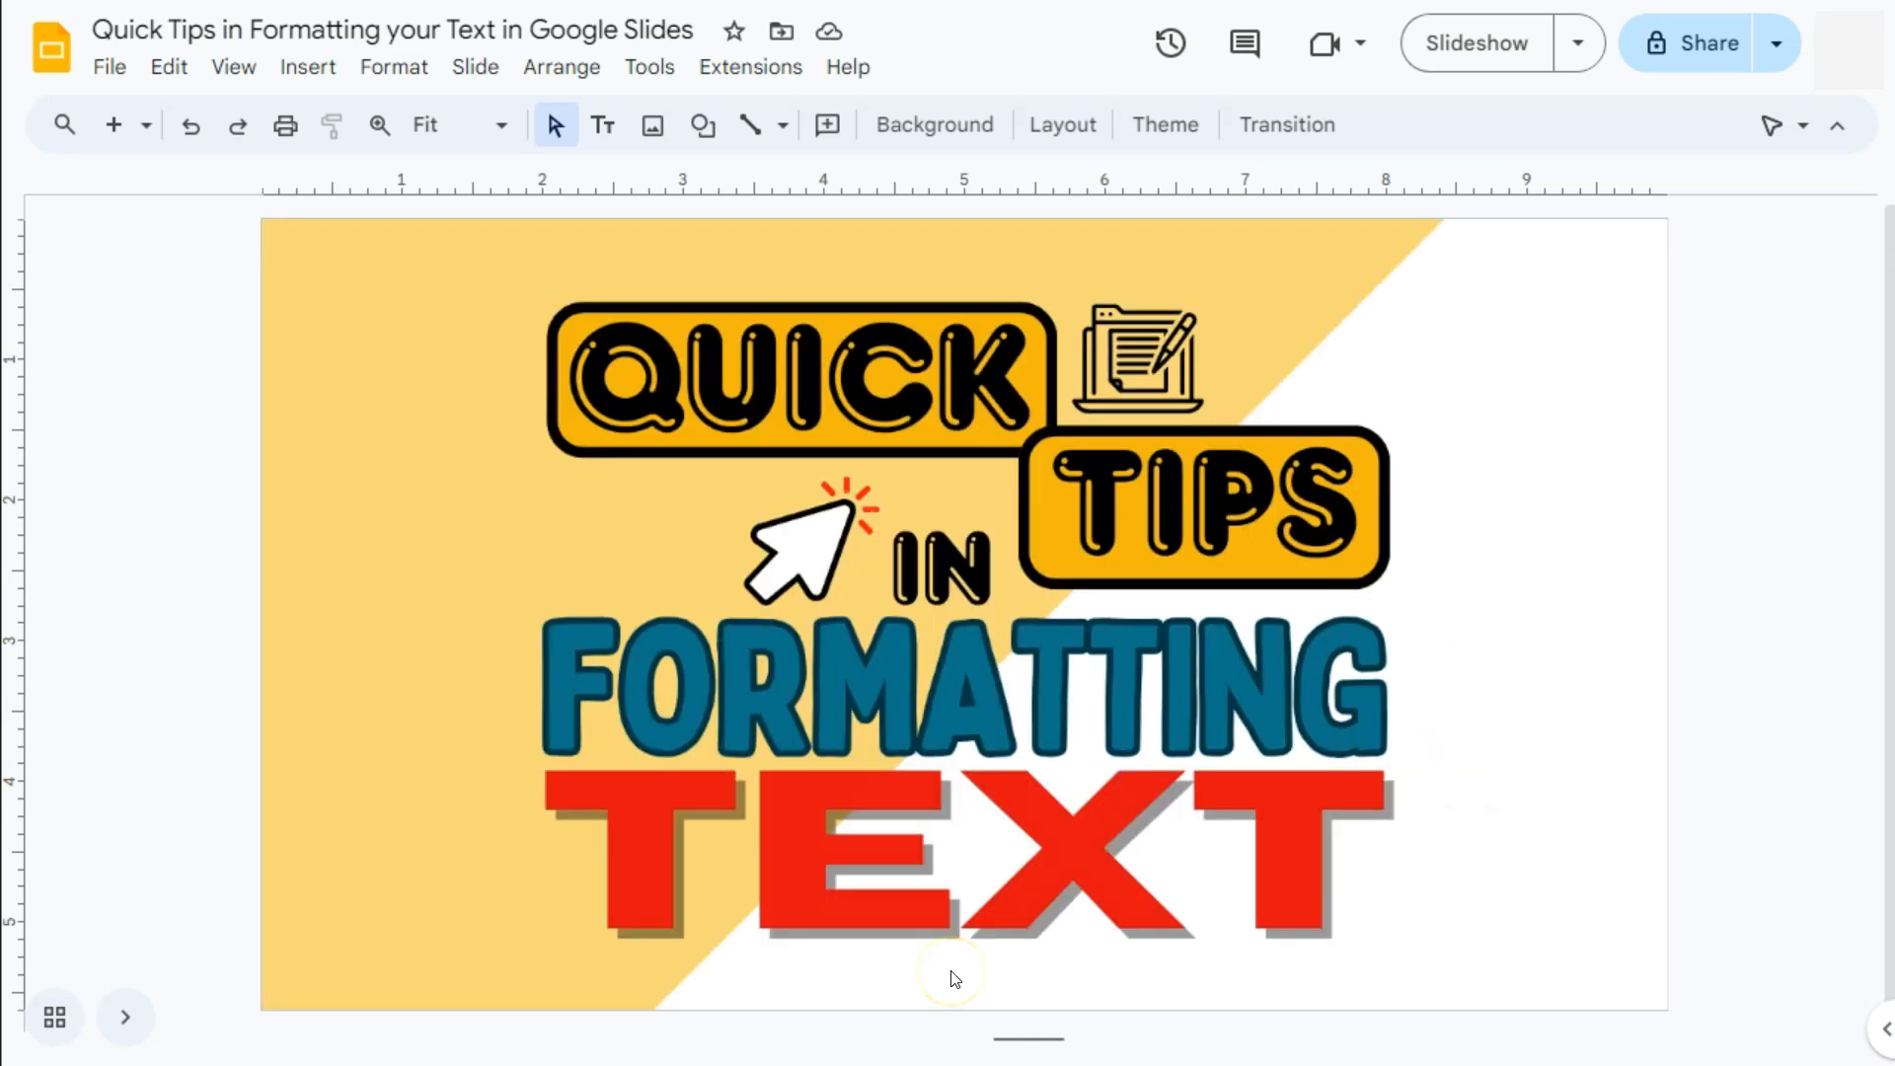
{"action": "left_click", "coordinate": [827, 973]}
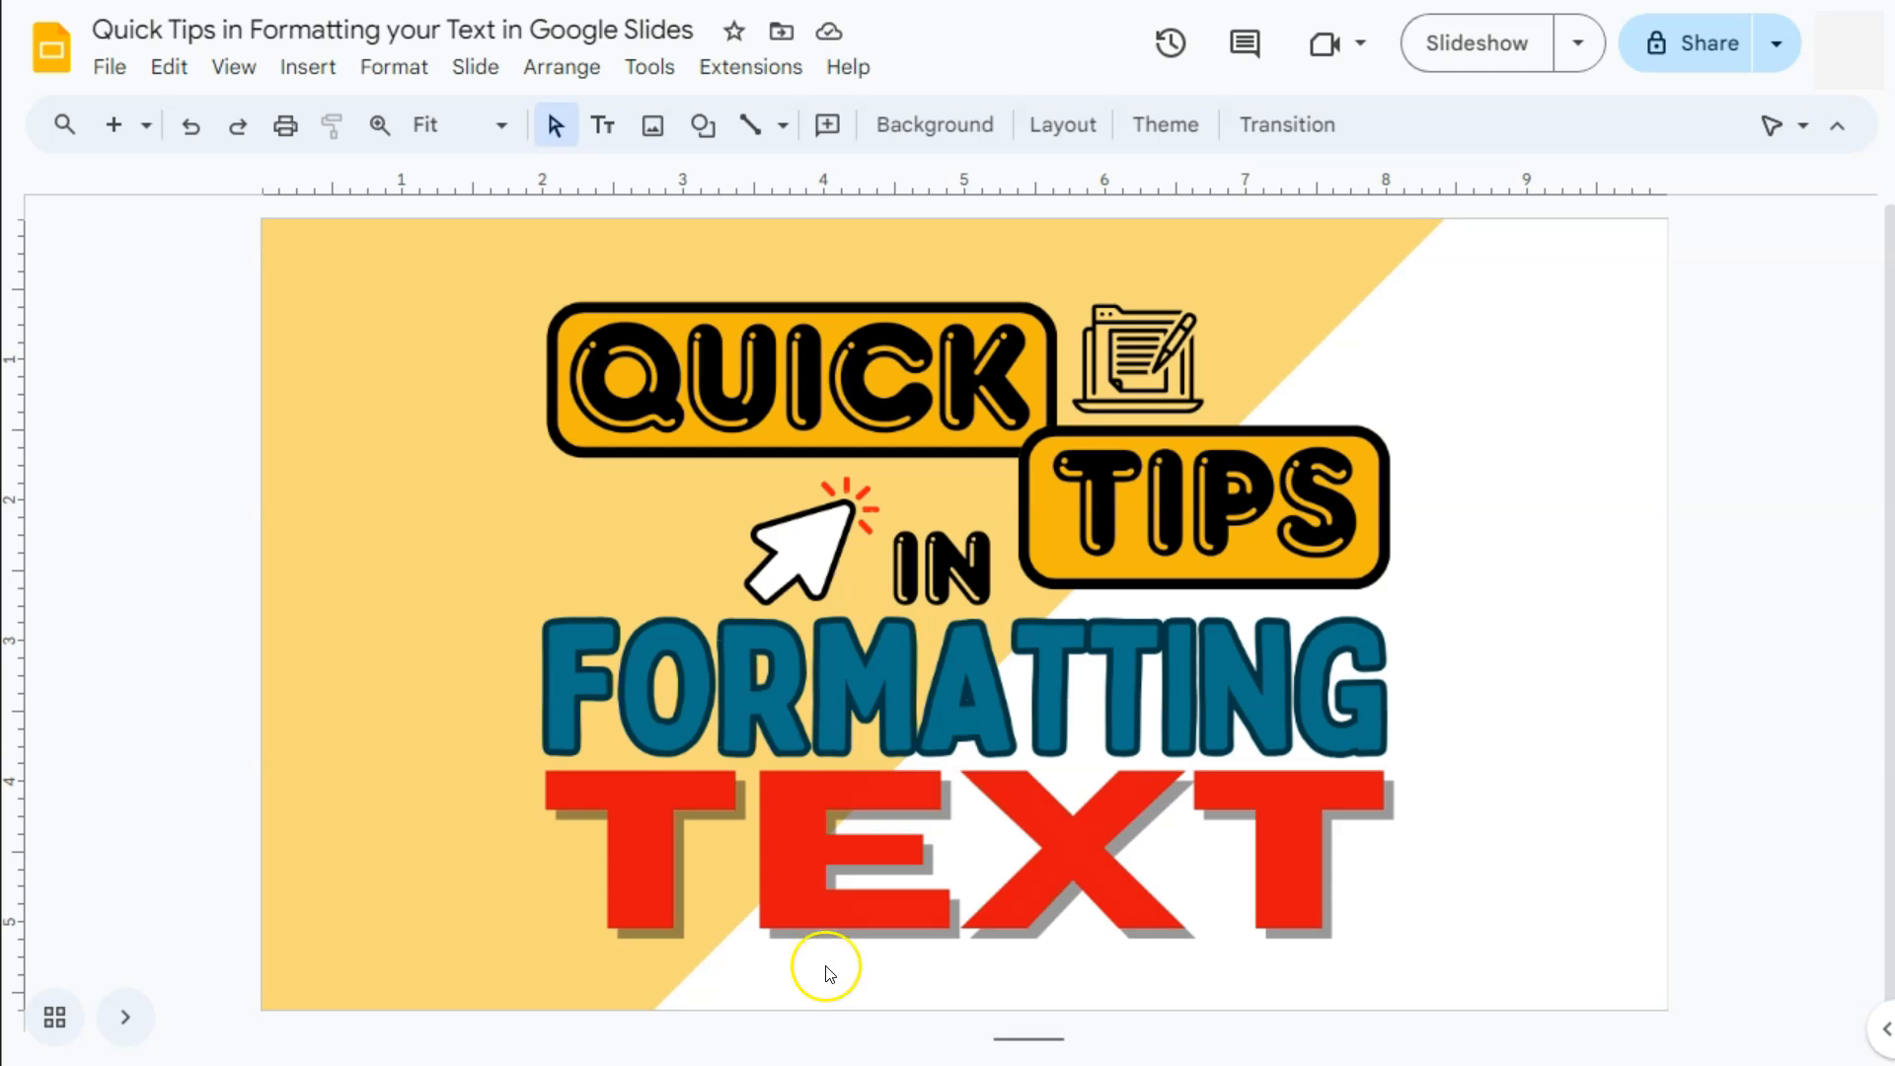